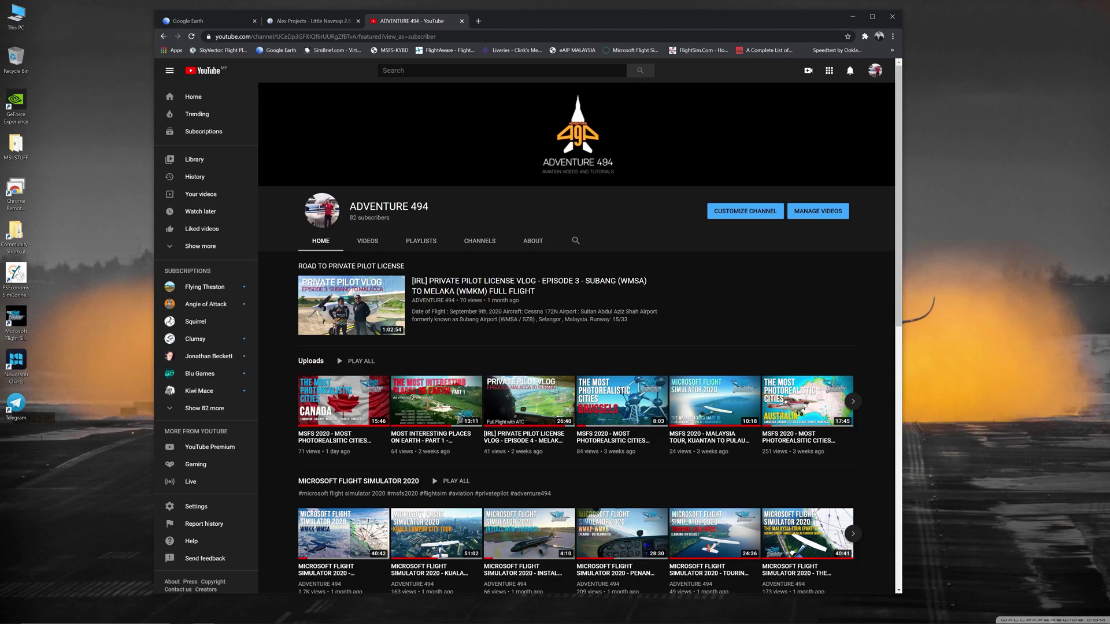
# Step: Switch to Google Earth, search for Copenhagen, and reset the view to north-up, looking straight down
pyautogui.scroll(-1, 757, 331)
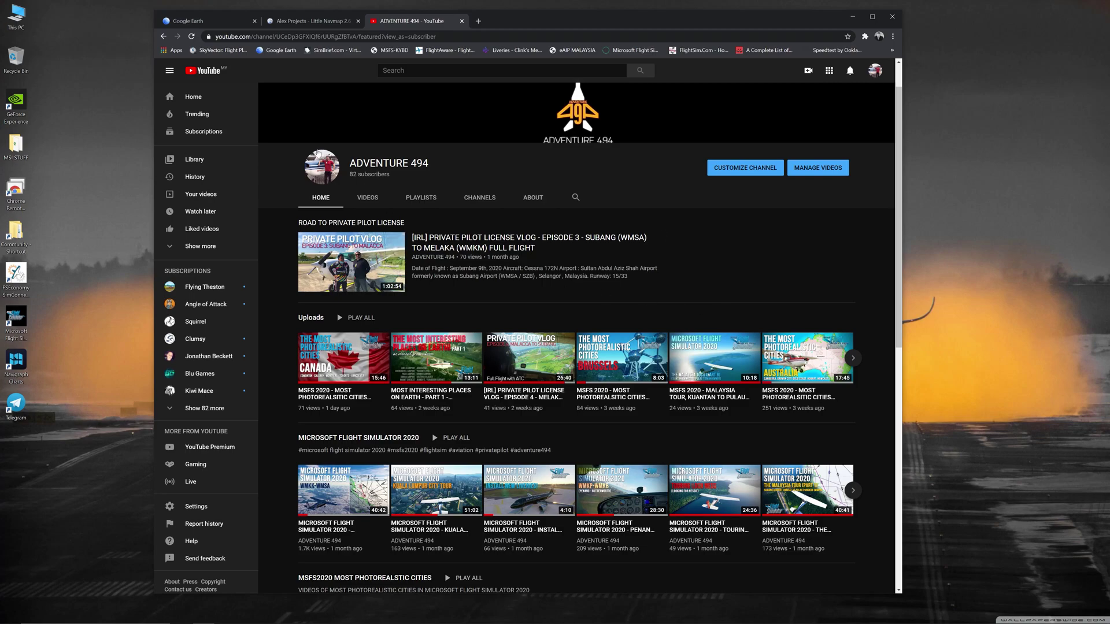
pyautogui.click(208, 21)
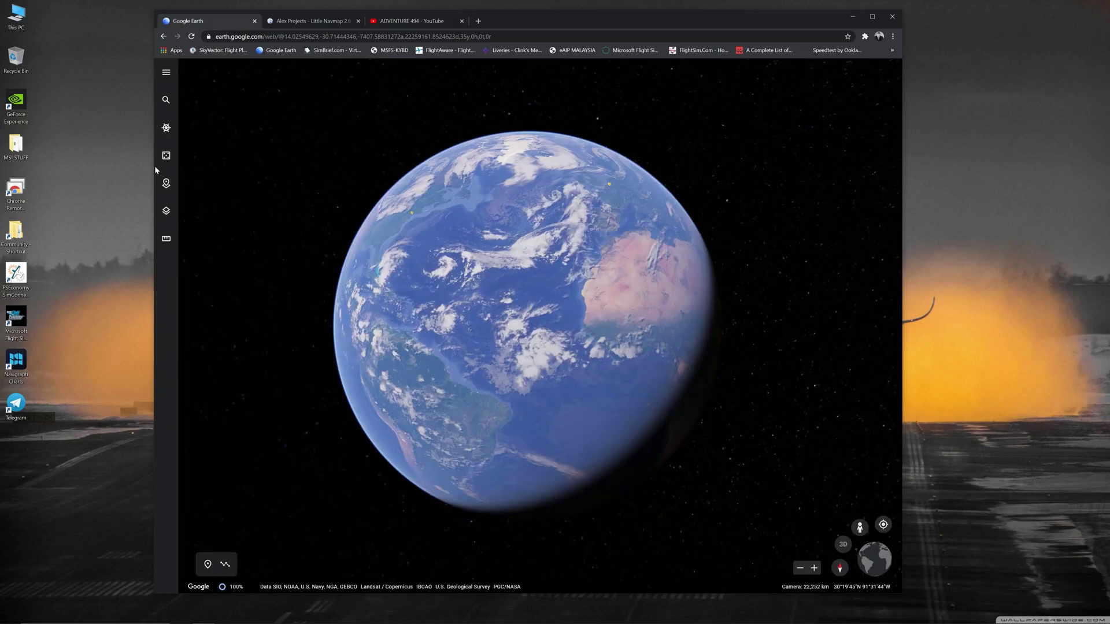
pyautogui.click(167, 104)
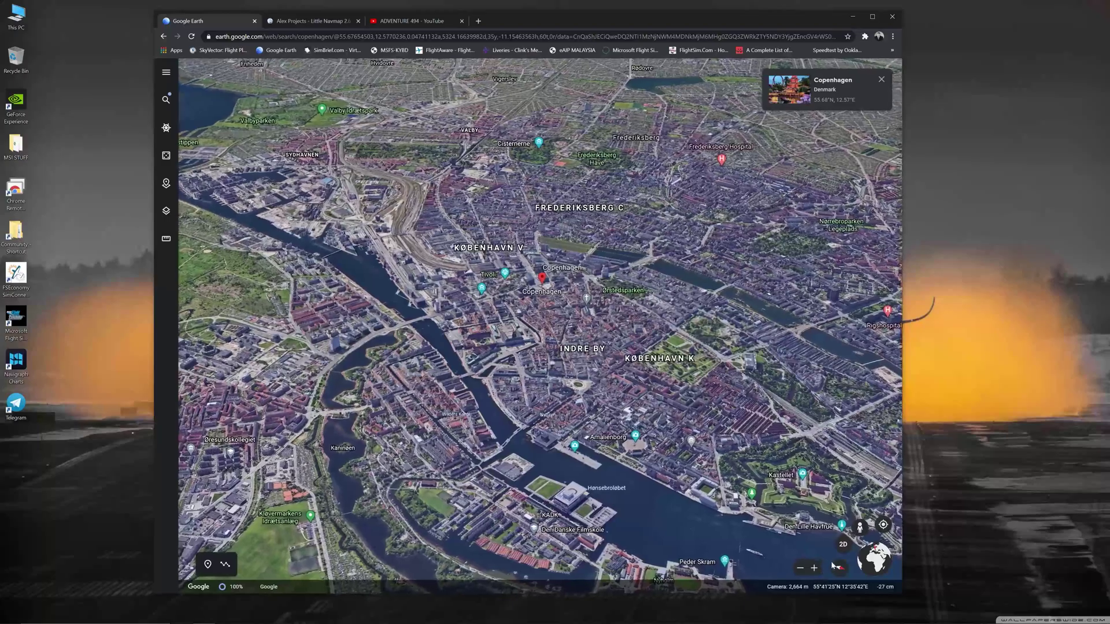
pyautogui.click(836, 567)
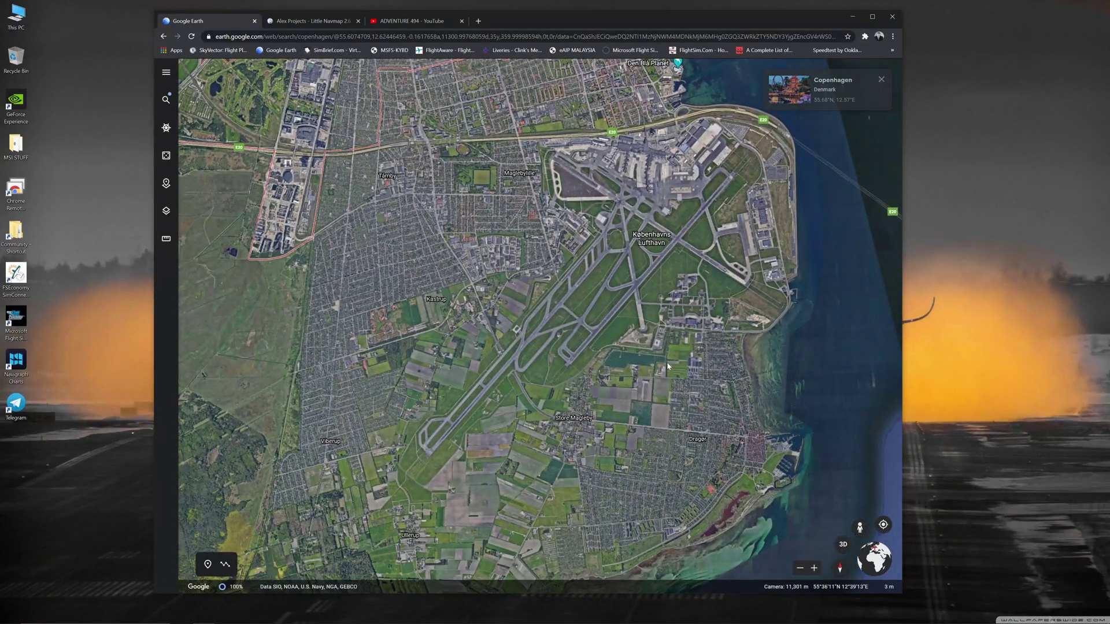
# Step: Examine the runways of Copenhagen's airport and the coastline from there up to the city centre from above
pyautogui.scroll(10, 663, 365)
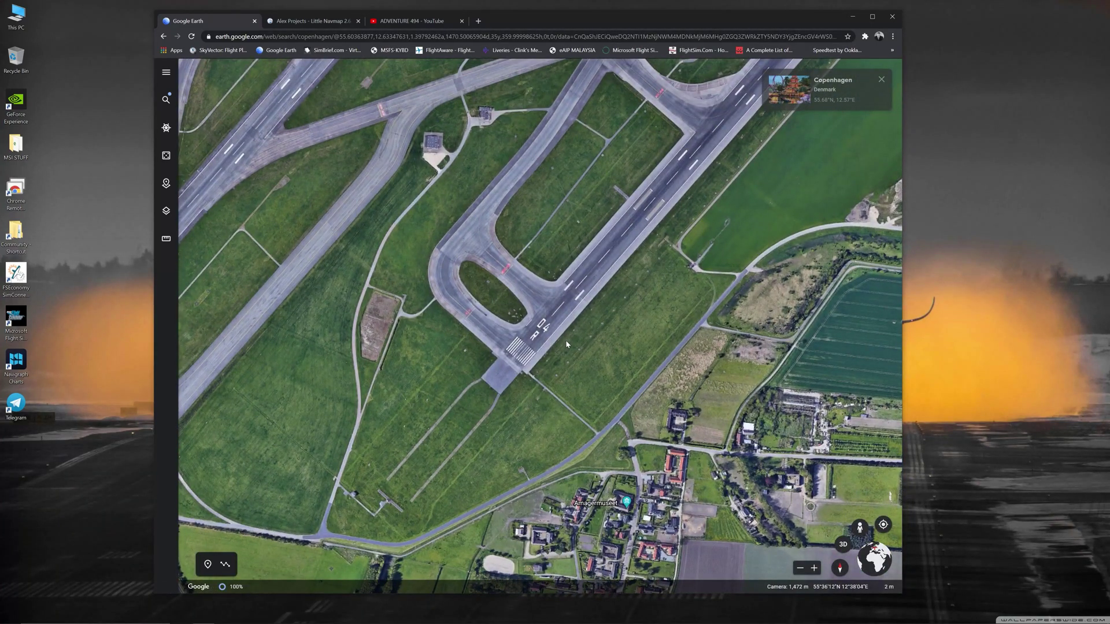
pyautogui.scroll(-10, 572, 341)
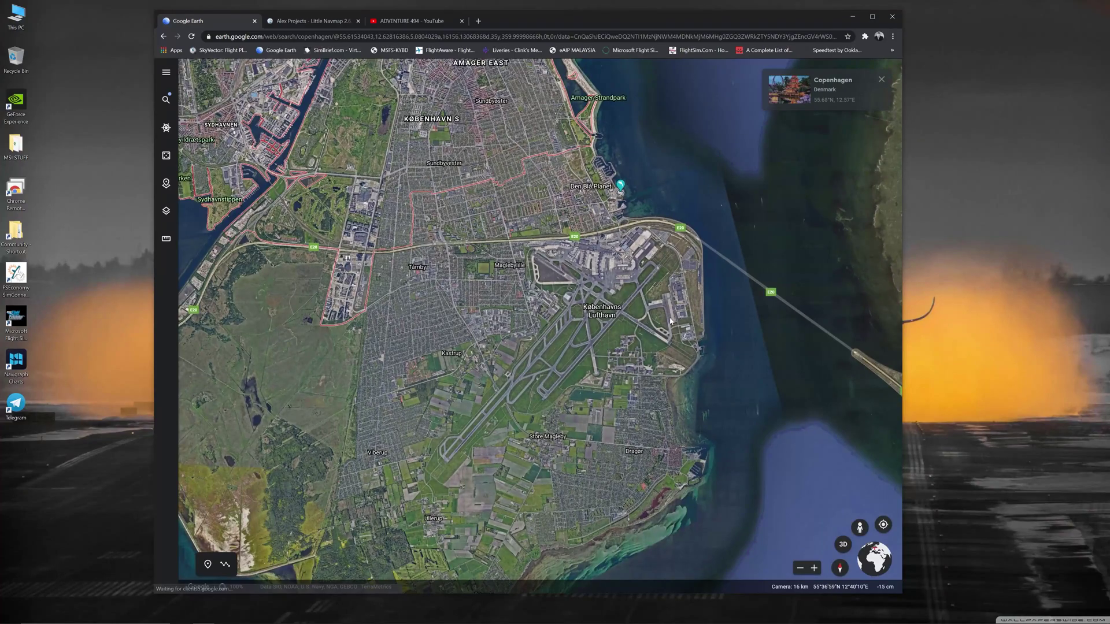
pyautogui.moveTo(606, 226); pyautogui.dragTo(640, 336)
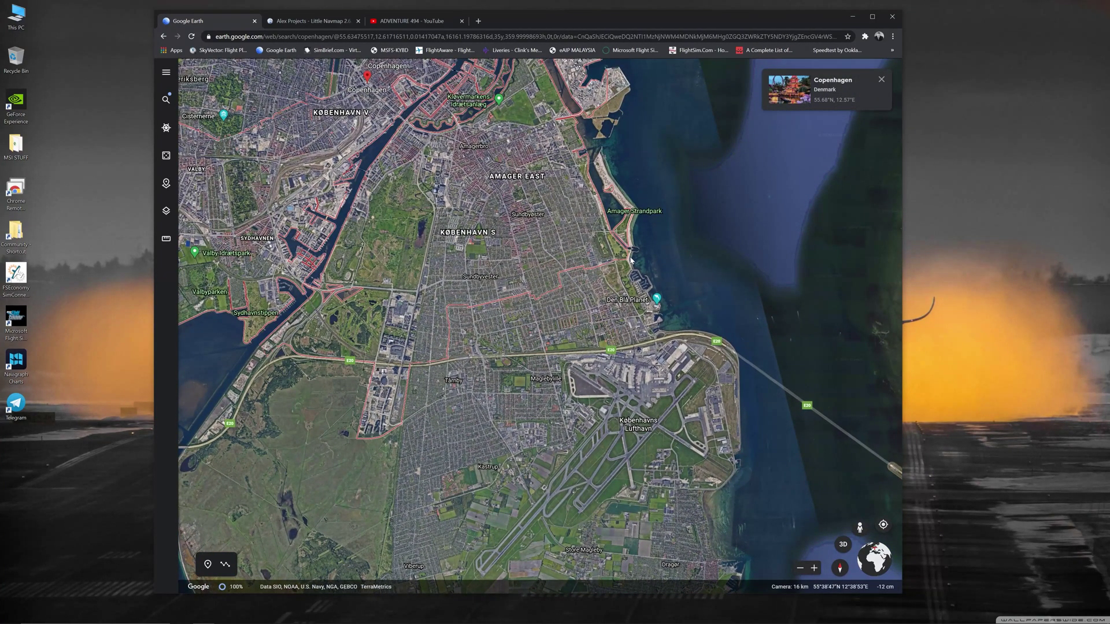
pyautogui.moveTo(579, 226); pyautogui.dragTo(697, 315)
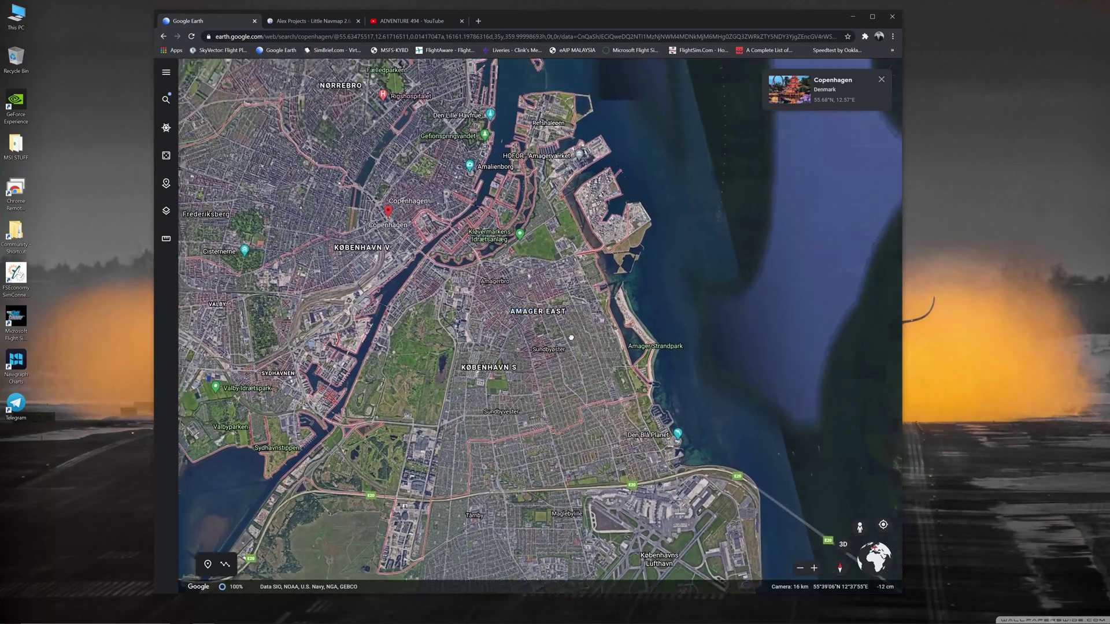
pyautogui.scroll(-2, 696, 315)
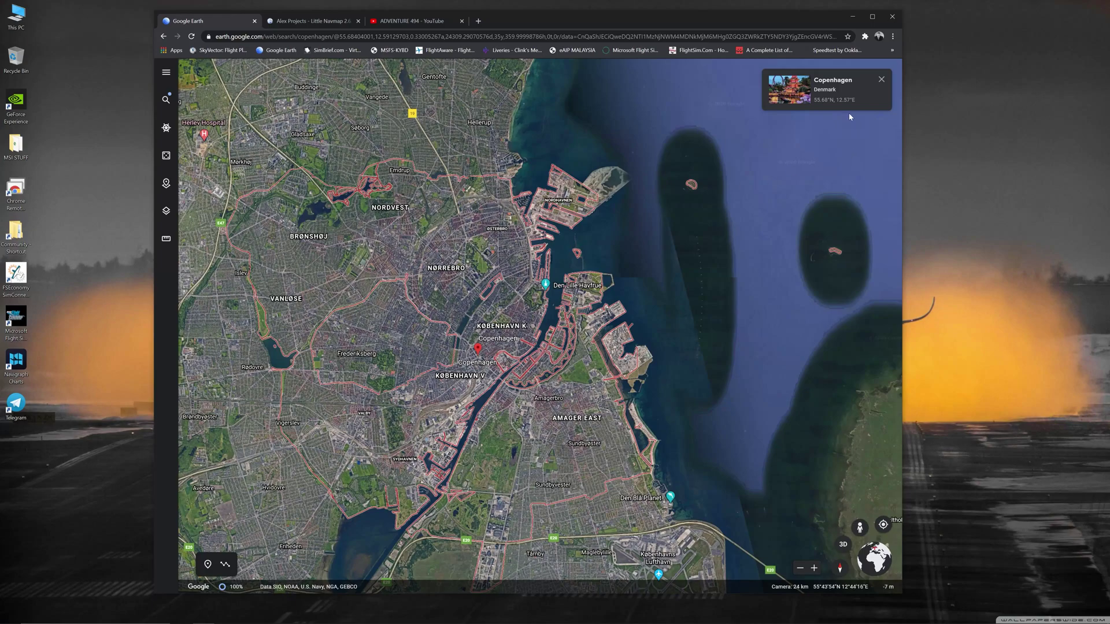
# Step: Find the Kastellet fortress, view its place information and the related Frederik's Church entry, and close the information card
pyautogui.scroll(3, 558, 293)
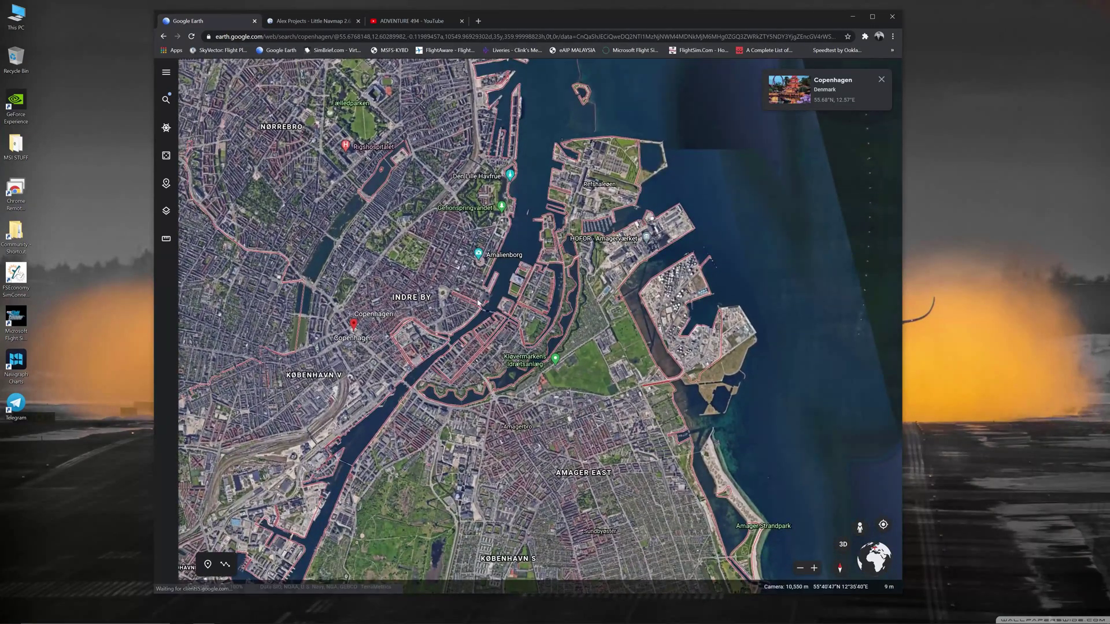
pyautogui.moveTo(584, 345); pyautogui.dragTo(615, 297)
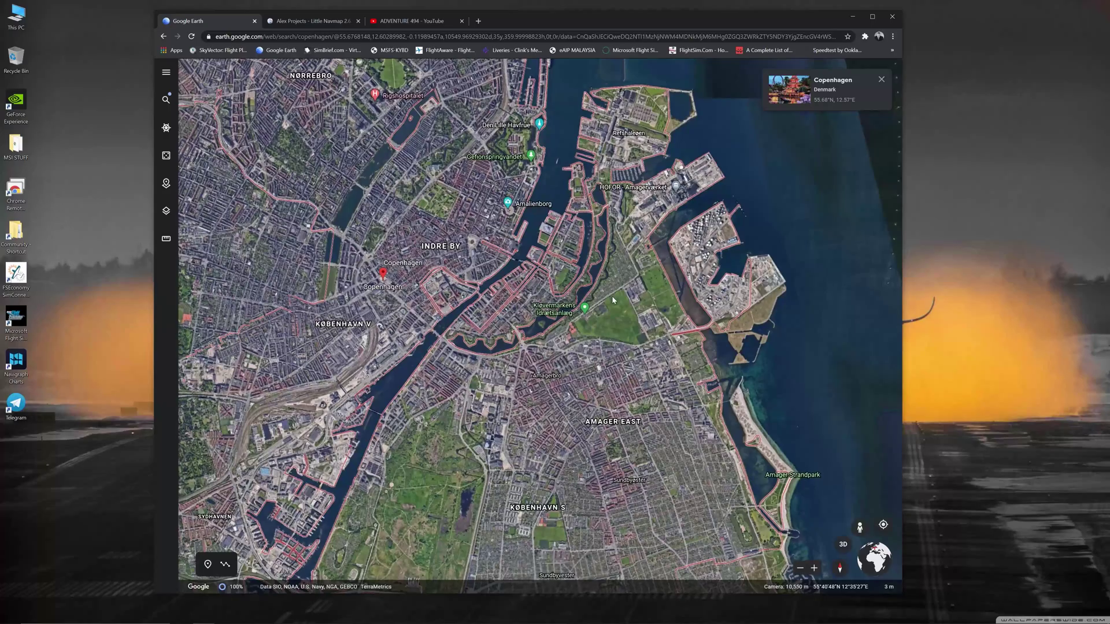
pyautogui.scroll(2, 614, 296)
pyautogui.moveTo(525, 147); pyautogui.dragTo(558, 292)
pyautogui.scroll(5, 520, 253)
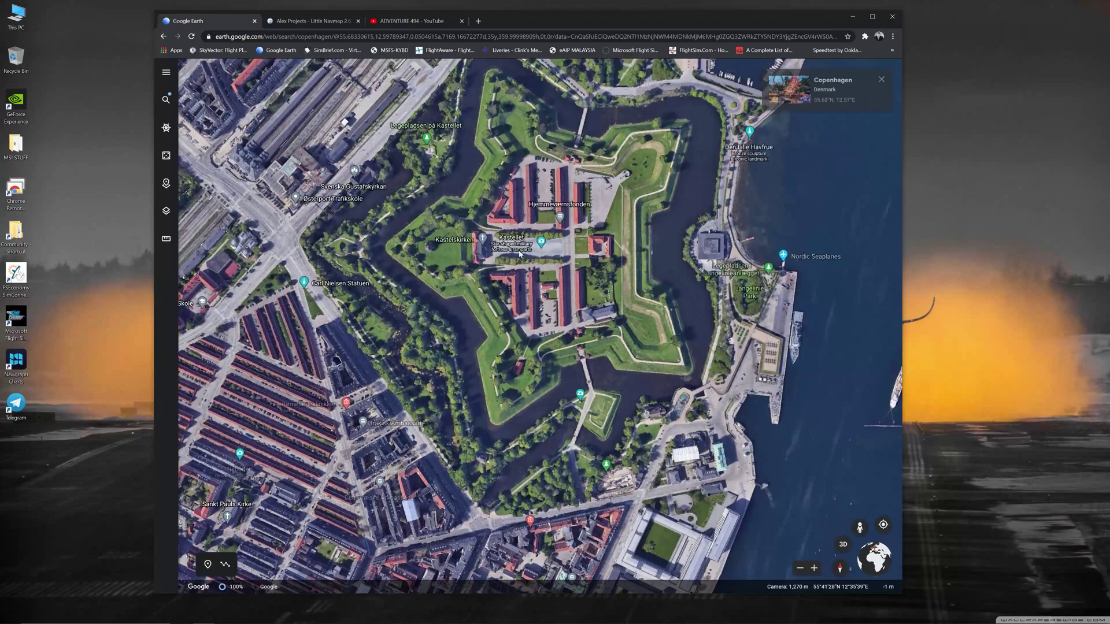
pyautogui.click(512, 240)
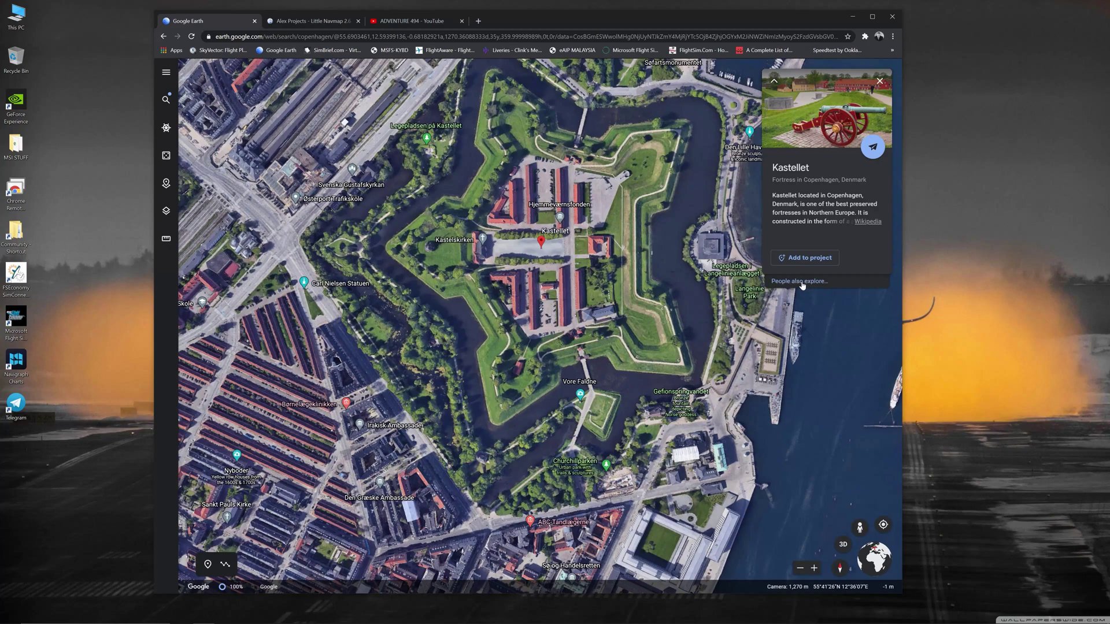
pyautogui.click(801, 282)
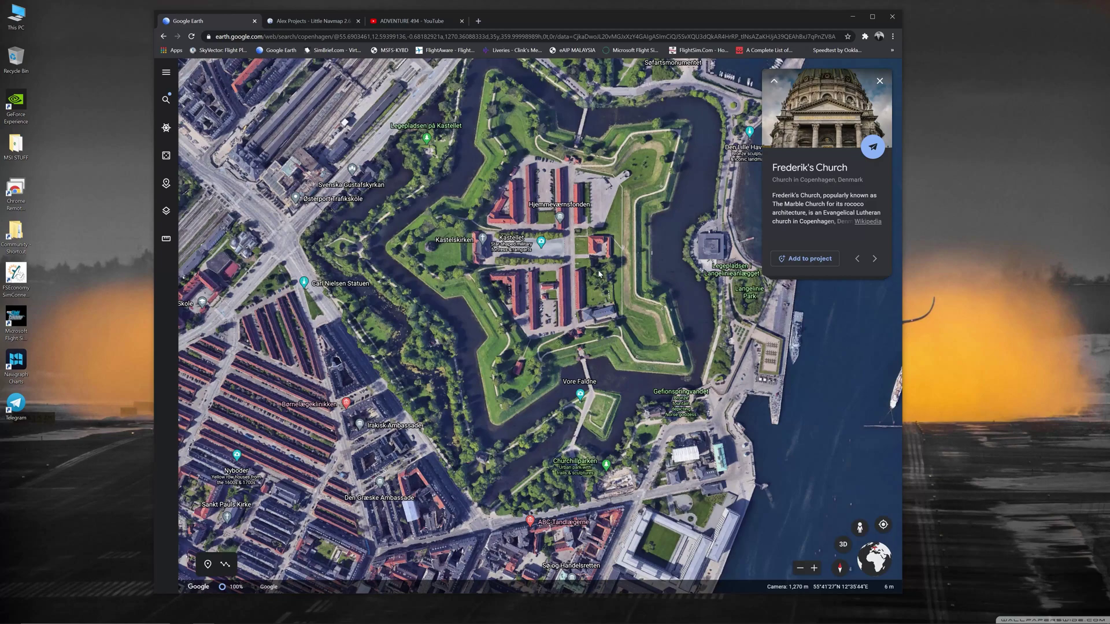
pyautogui.click(879, 81)
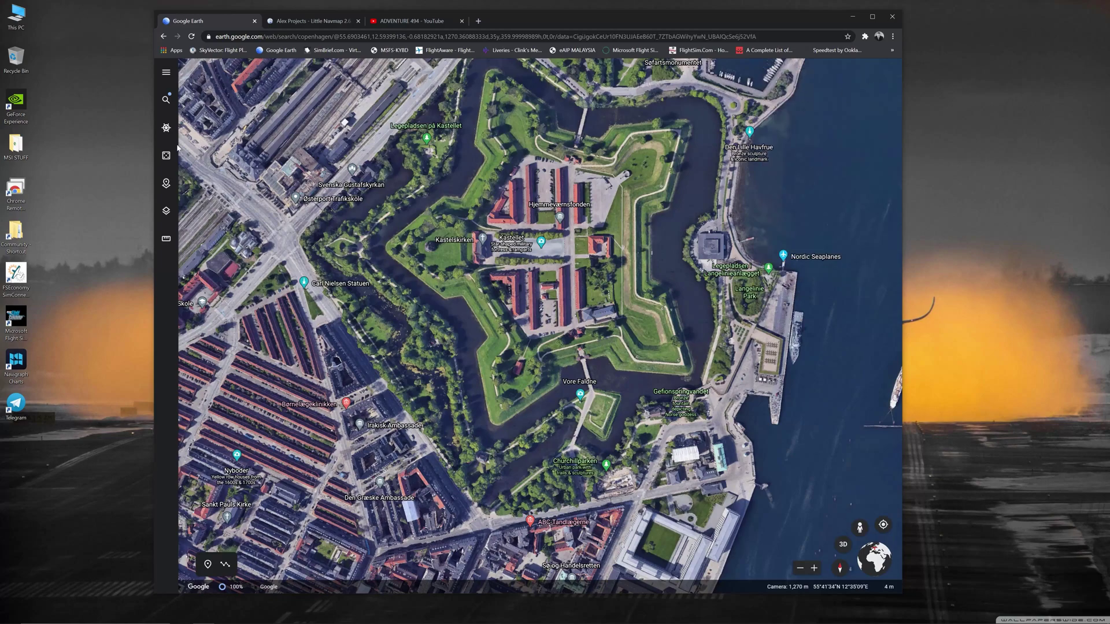
# Step: Open the saved Copenhagen project and look through its list of placemarks
pyautogui.click(166, 73)
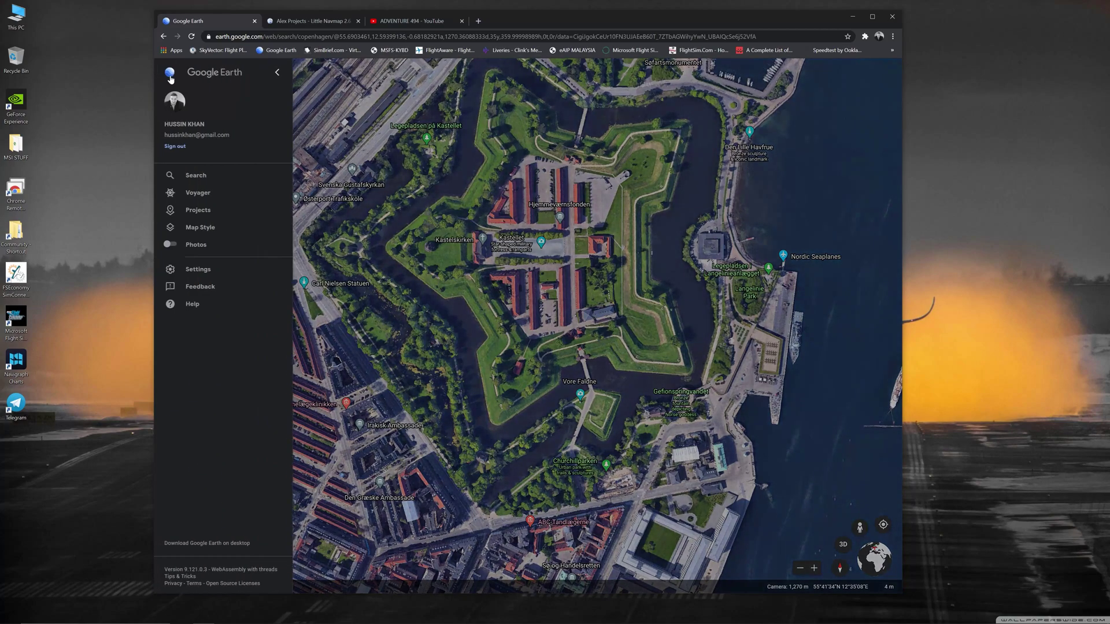
pyautogui.click(199, 211)
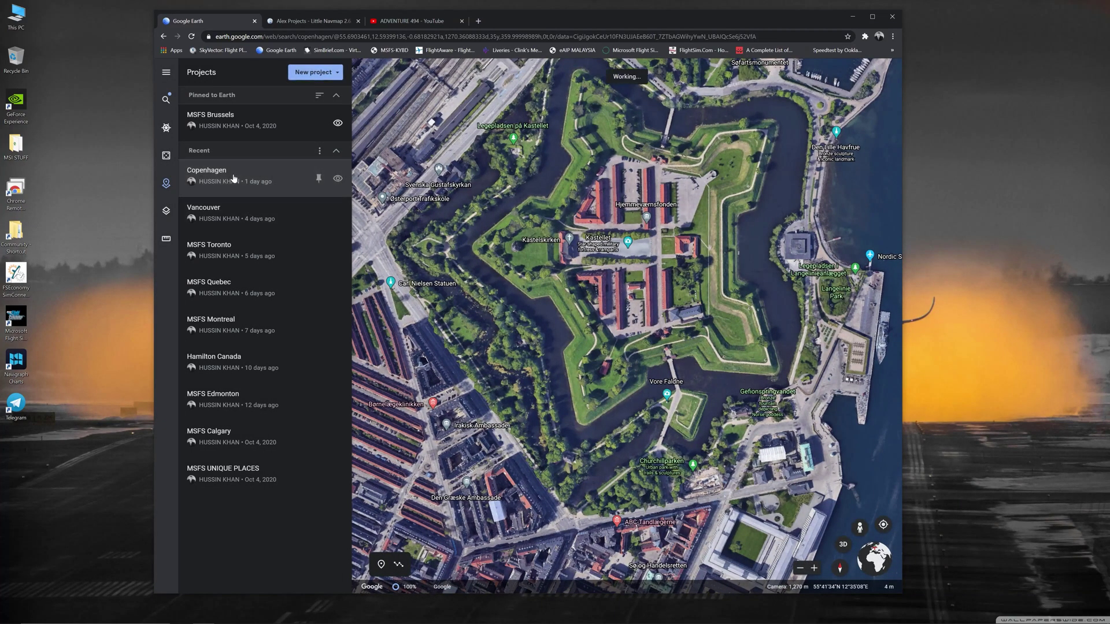
pyautogui.click(233, 182)
pyautogui.scroll(-2, 297, 290)
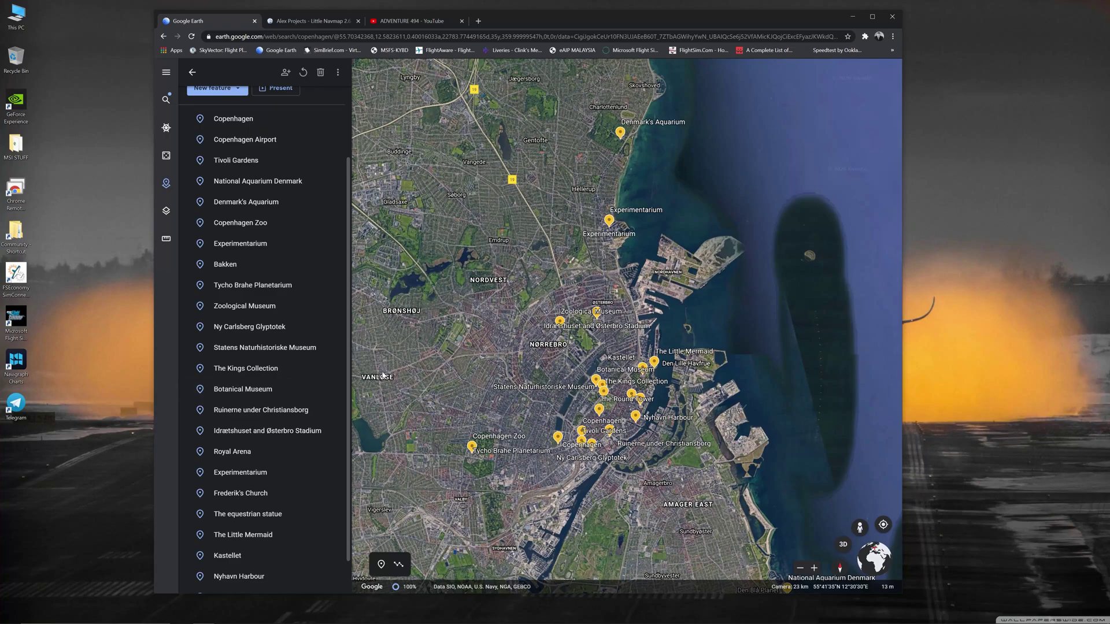
pyautogui.scroll(-1, 338, 370)
pyautogui.scroll(3, 337, 376)
# Step: Examine the National Aquarium Denmark placemark on the coast near the airport up close in a tilted 3D view
pyautogui.moveTo(485, 348); pyautogui.dragTo(462, 306)
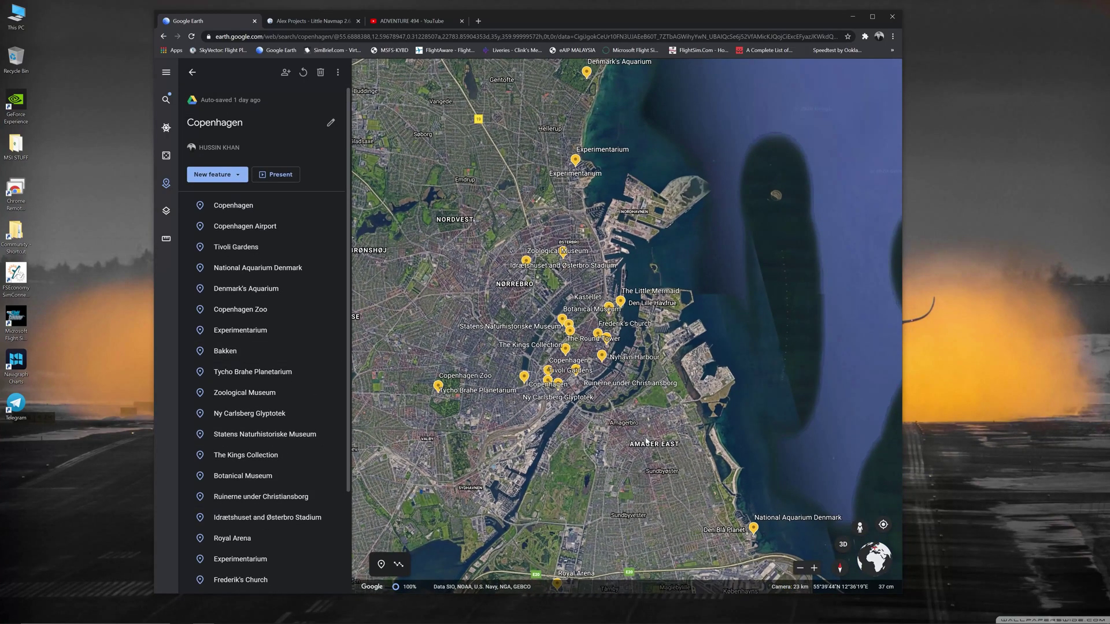
pyautogui.scroll(2, 629, 416)
pyautogui.scroll(-2, 628, 416)
pyautogui.moveTo(669, 468); pyautogui.dragTo(629, 336)
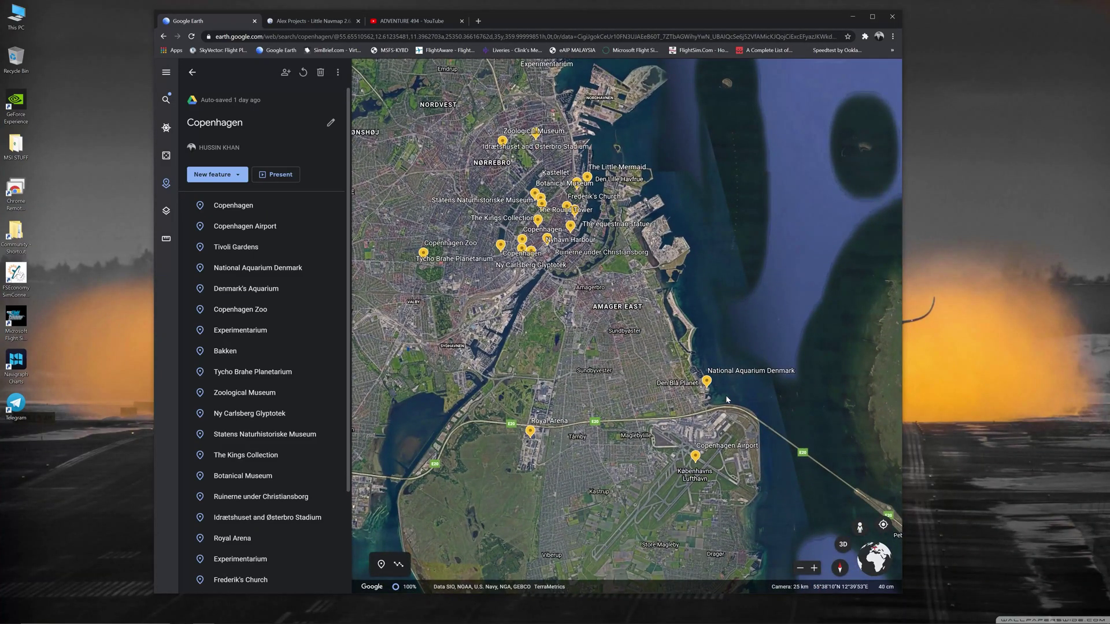
pyautogui.scroll(5, 726, 398)
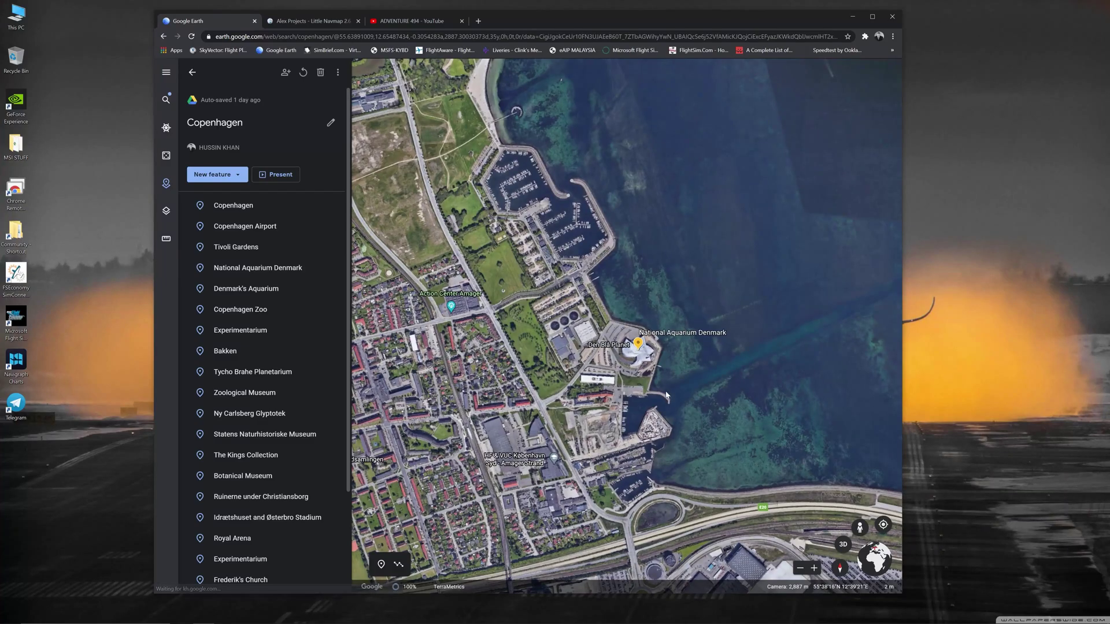
pyautogui.moveTo(656, 408); pyautogui.dragTo(640, 293, button='middle')
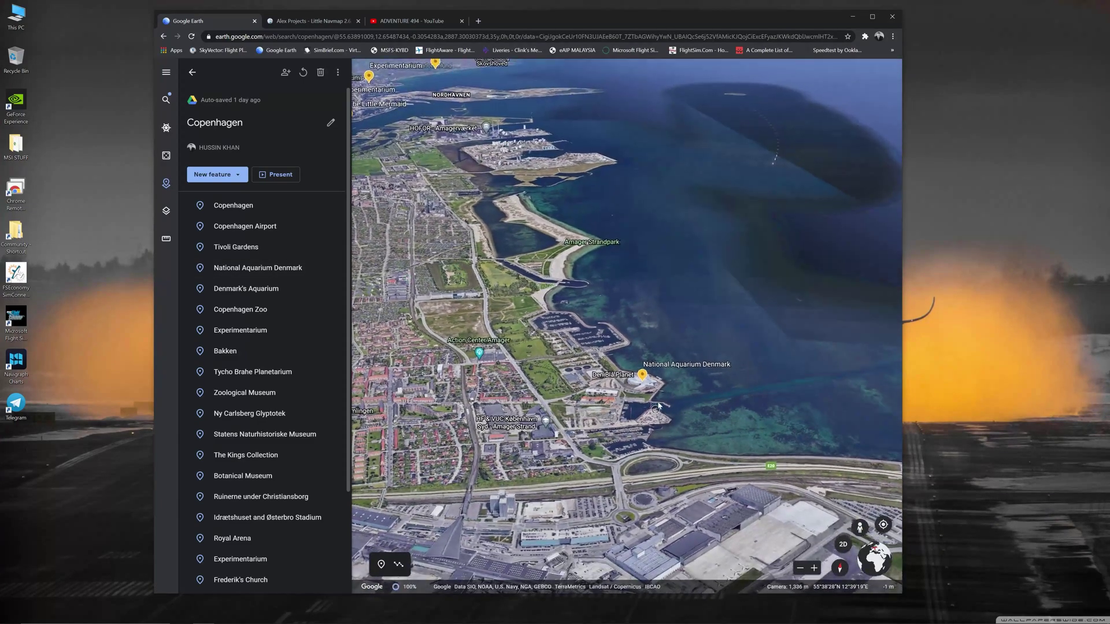
pyautogui.scroll(5, 658, 407)
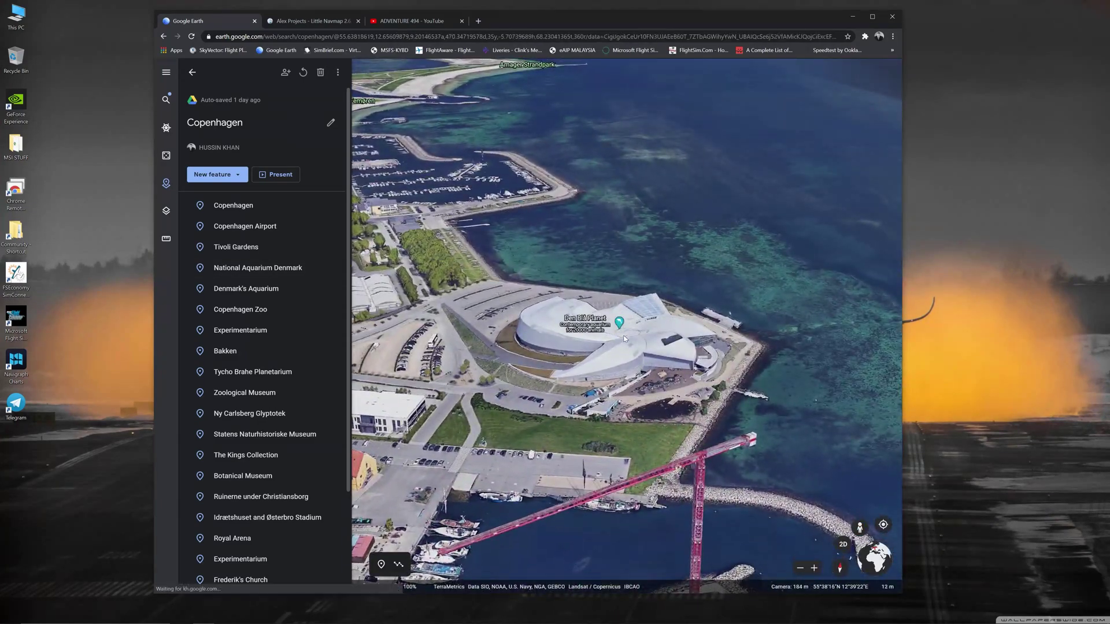
# Step: Examine The Little Mermaid placemark and the harbour around it in 3D
pyautogui.scroll(-3, 624, 342)
pyautogui.moveTo(412, 224); pyautogui.dragTo(728, 531)
pyautogui.scroll(-3, 607, 350)
pyautogui.moveTo(445, 219); pyautogui.dragTo(617, 437)
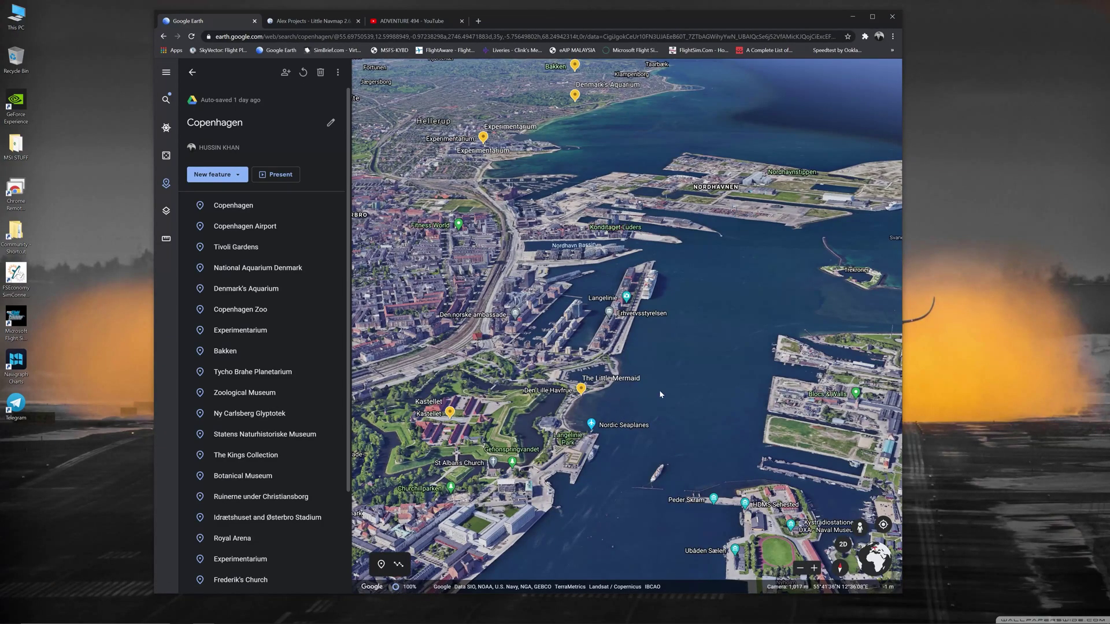
pyautogui.moveTo(523, 257); pyautogui.dragTo(642, 432)
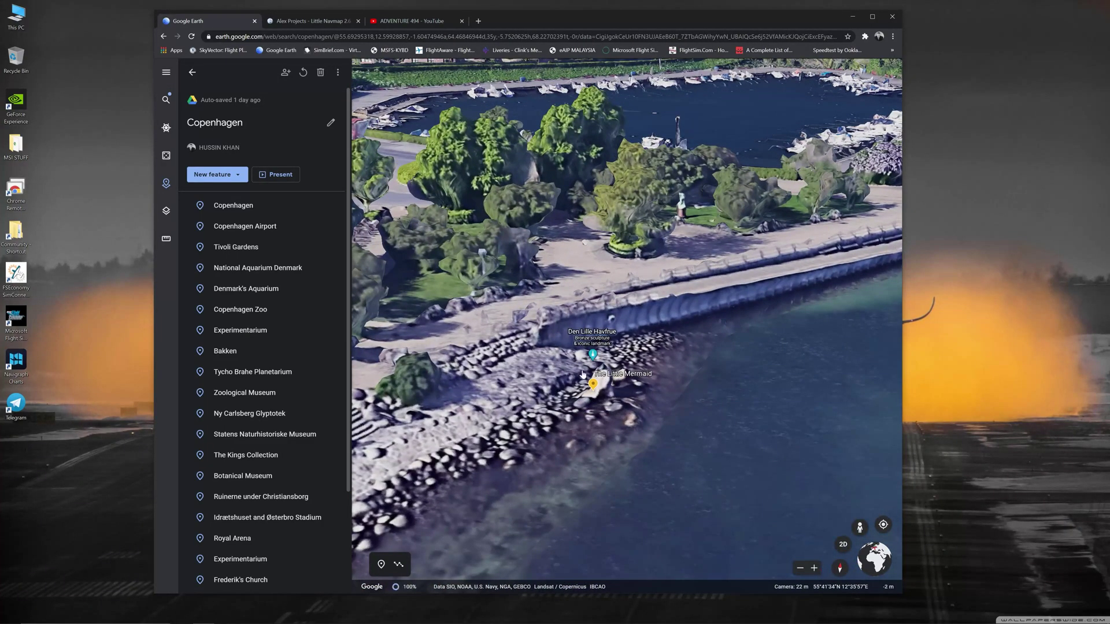
pyautogui.scroll(-6, 601, 408)
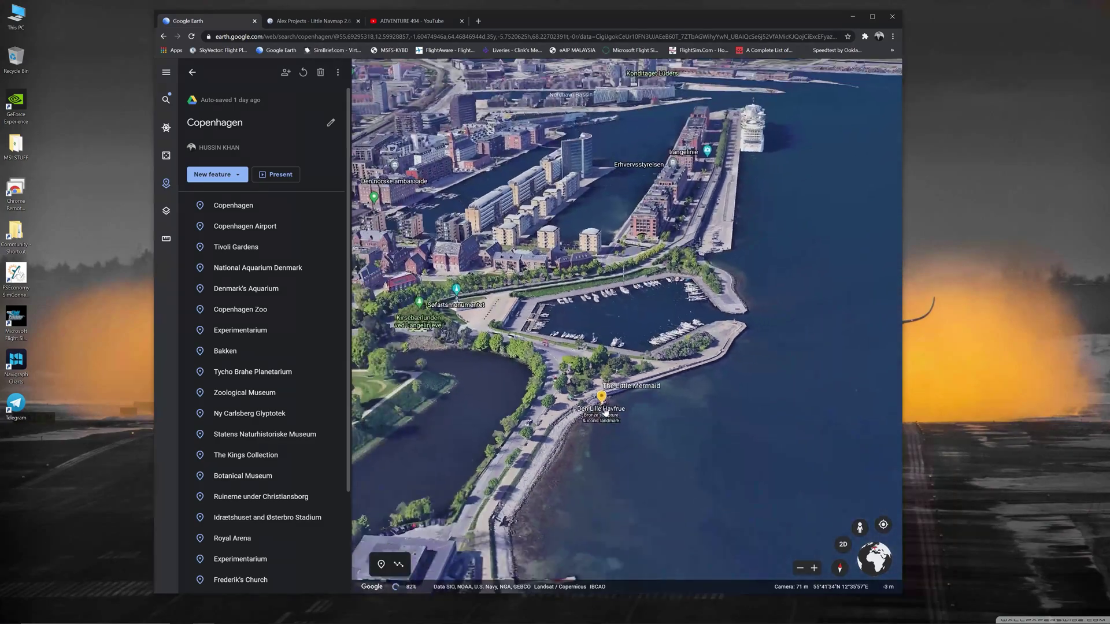
pyautogui.scroll(-5, 634, 407)
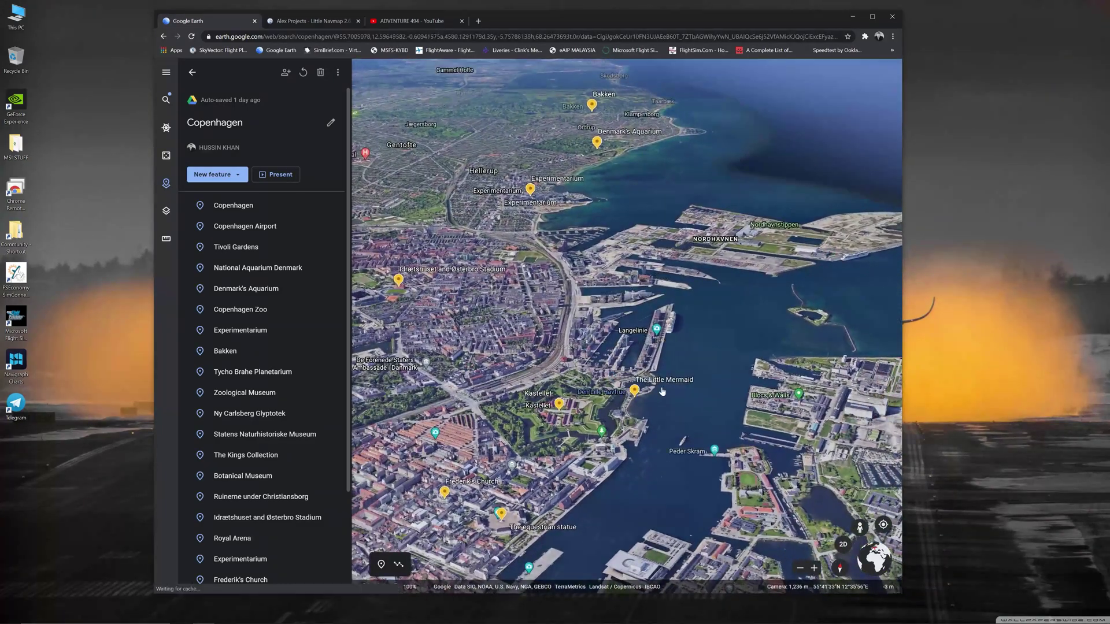
# Step: Return the map to the 2D view and survey the project's placemarks across the whole city
pyautogui.click(842, 544)
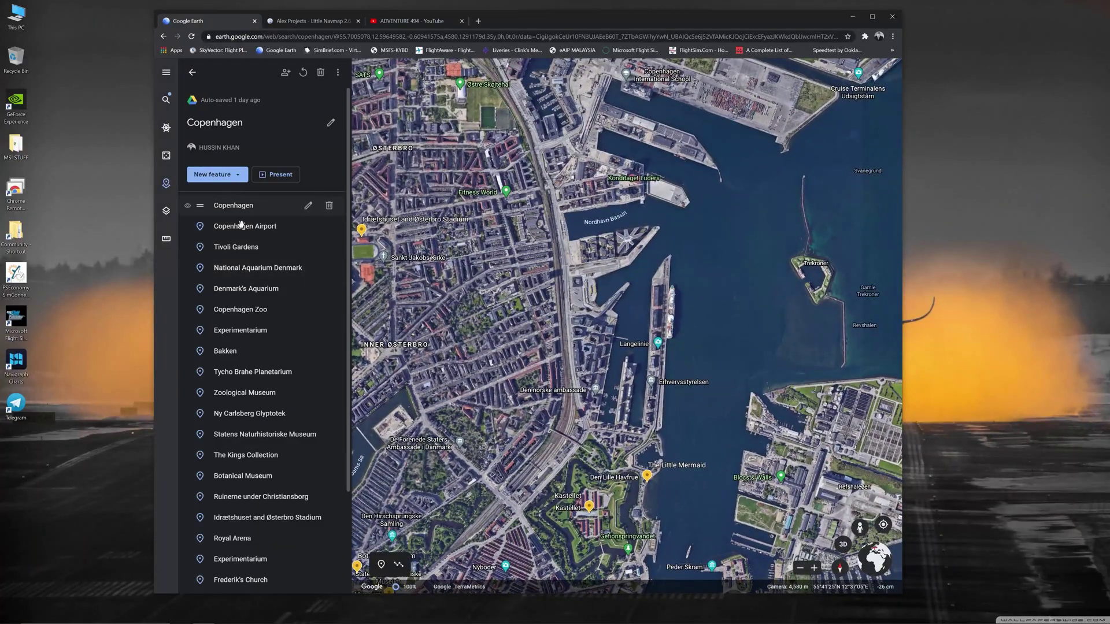
pyautogui.scroll(-3, 293, 364)
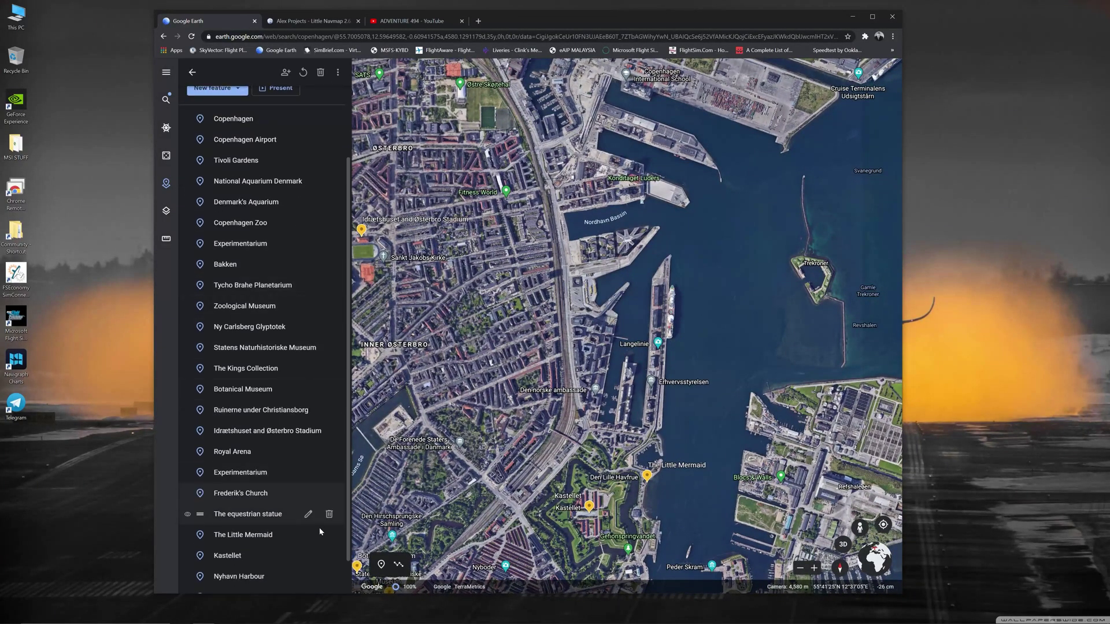
pyautogui.scroll(-2, 650, 260)
pyautogui.moveTo(554, 267); pyautogui.dragTo(671, 295)
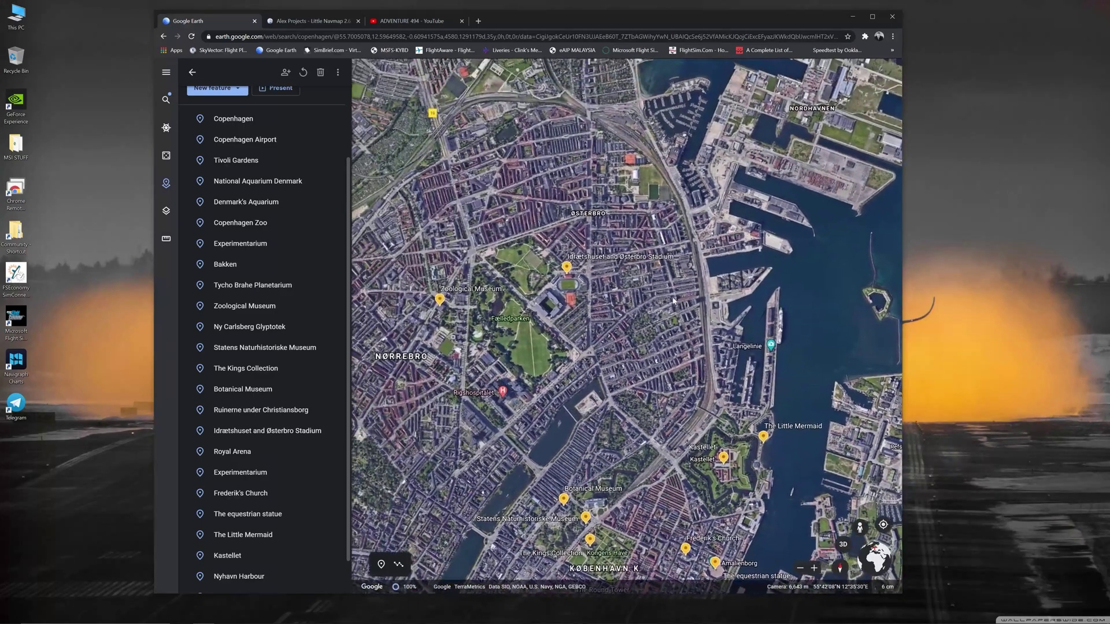
pyautogui.scroll(-3, 670, 295)
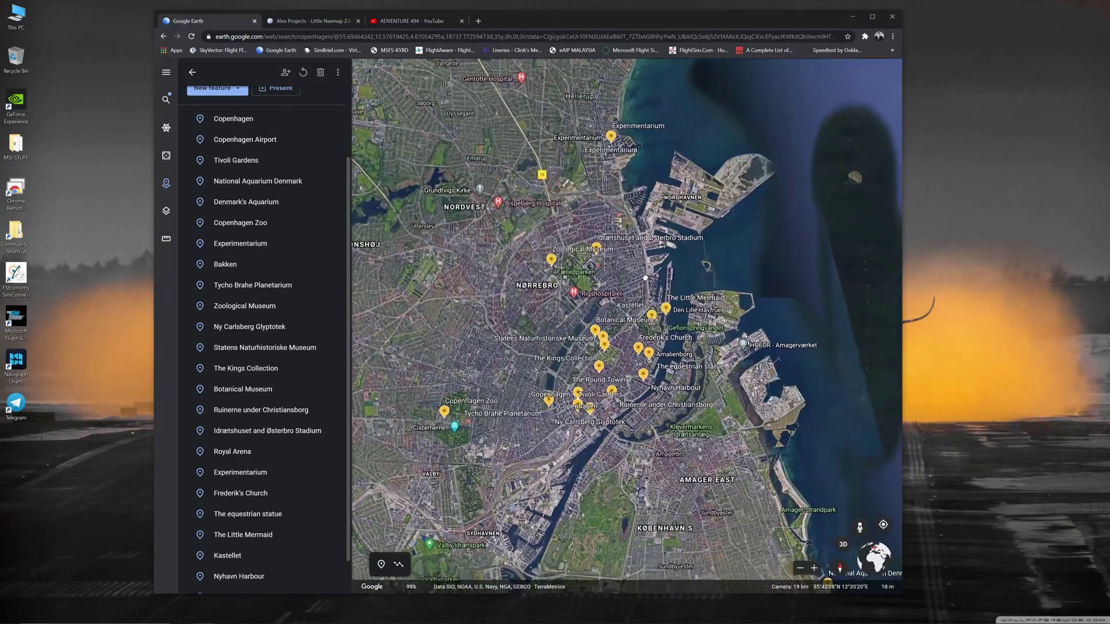
pyautogui.scroll(-2, 665, 341)
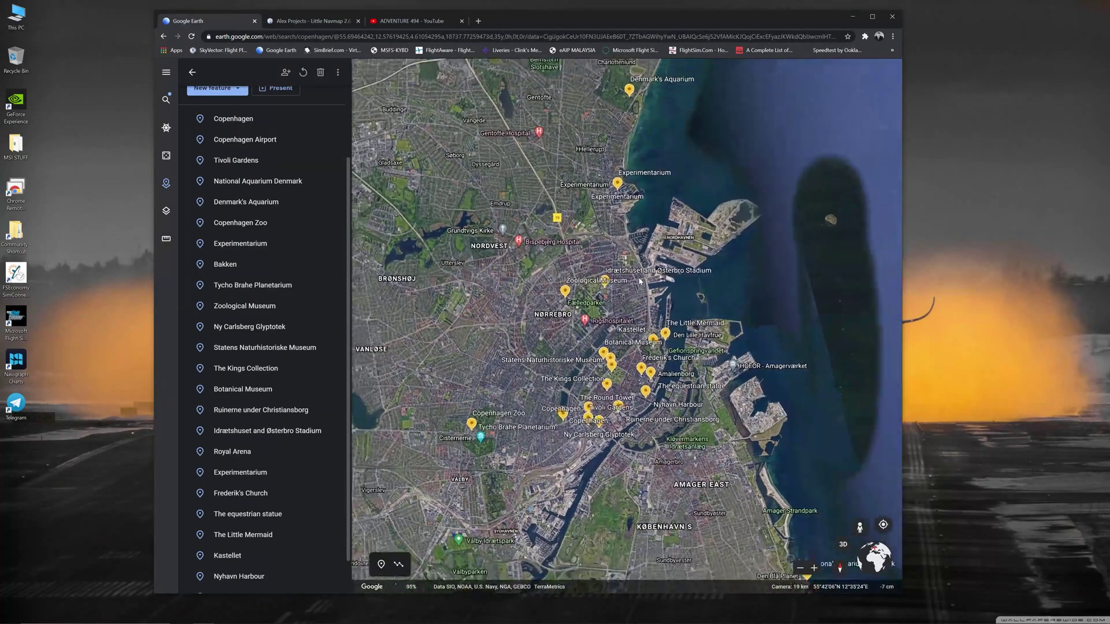
pyautogui.moveTo(673, 363); pyautogui.dragTo(662, 255)
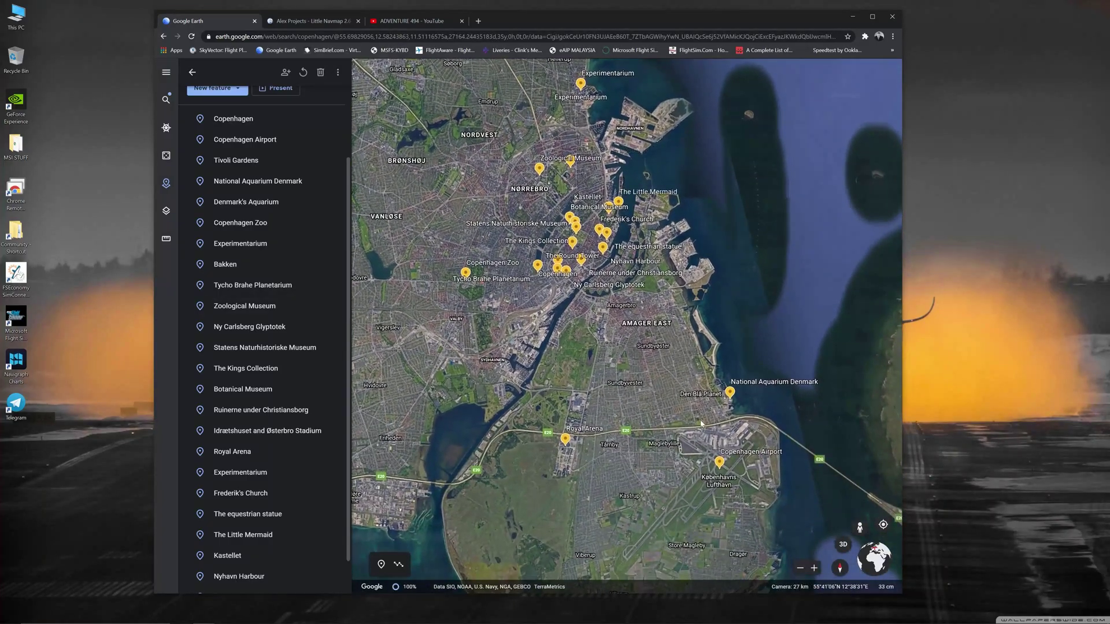
# Step: Inspect the south-western runway end at Copenhagen Airport from above, with its position relative to the nearby placemarks
pyautogui.scroll(4, 706, 532)
pyautogui.moveTo(705, 532); pyautogui.dragTo(715, 404)
pyautogui.scroll(4, 636, 386)
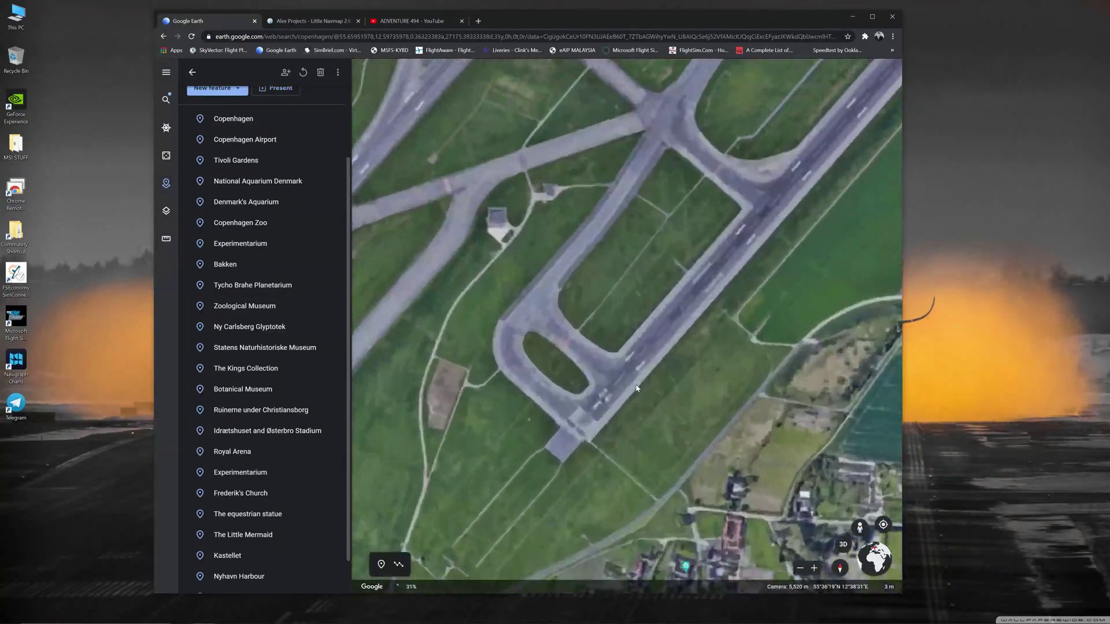
pyautogui.scroll(-4, 604, 404)
pyautogui.scroll(-6, 687, 309)
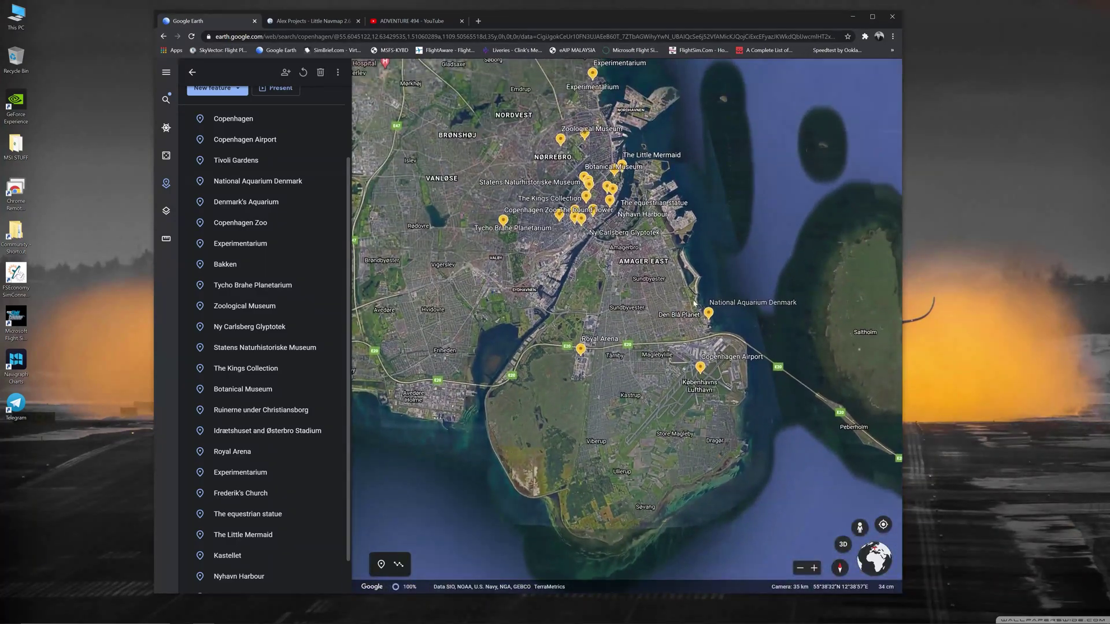
# Step: Examine the Bakken placemark and its surrounding amusement park north of the city up close and in a tilted view
pyautogui.moveTo(694, 303); pyautogui.dragTo(699, 356)
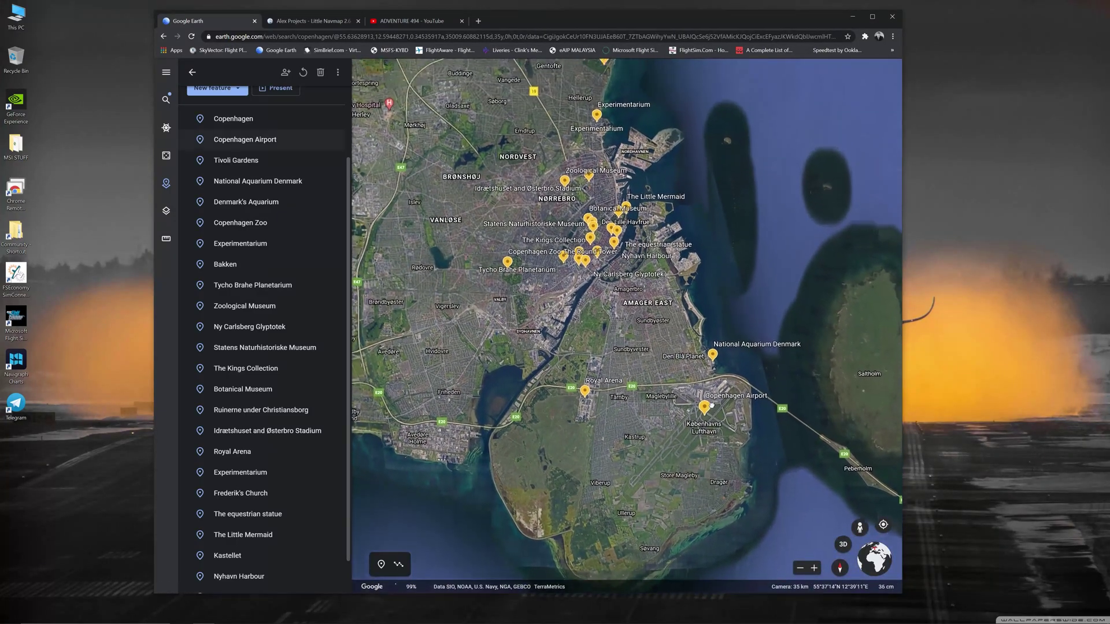
pyautogui.moveTo(688, 248); pyautogui.dragTo(734, 322)
pyautogui.scroll(3, 696, 290)
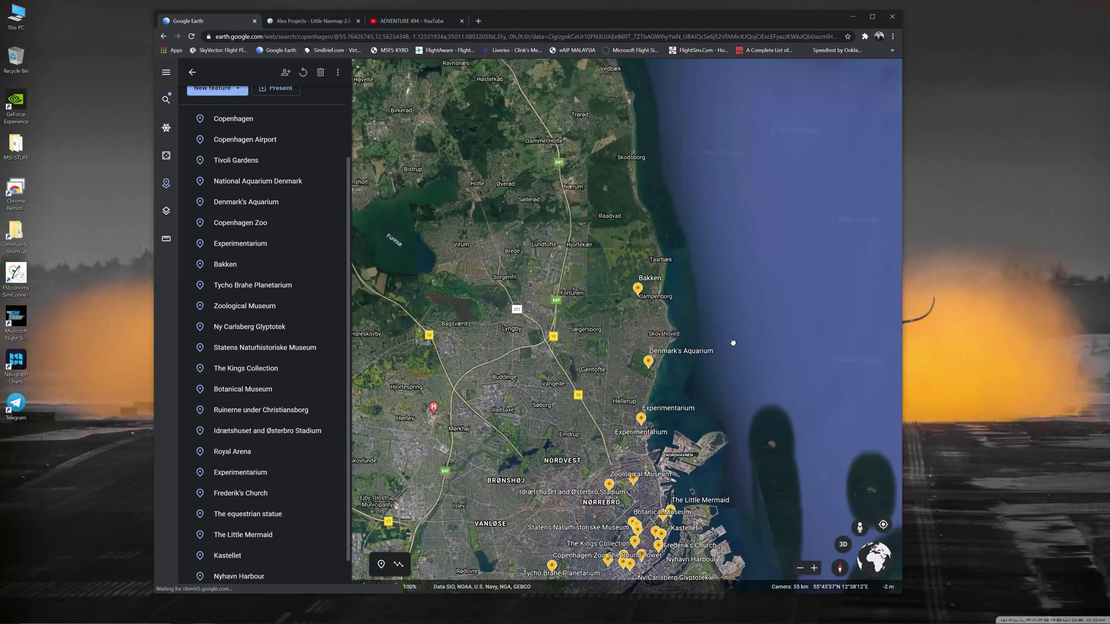
pyautogui.scroll(10, 649, 297)
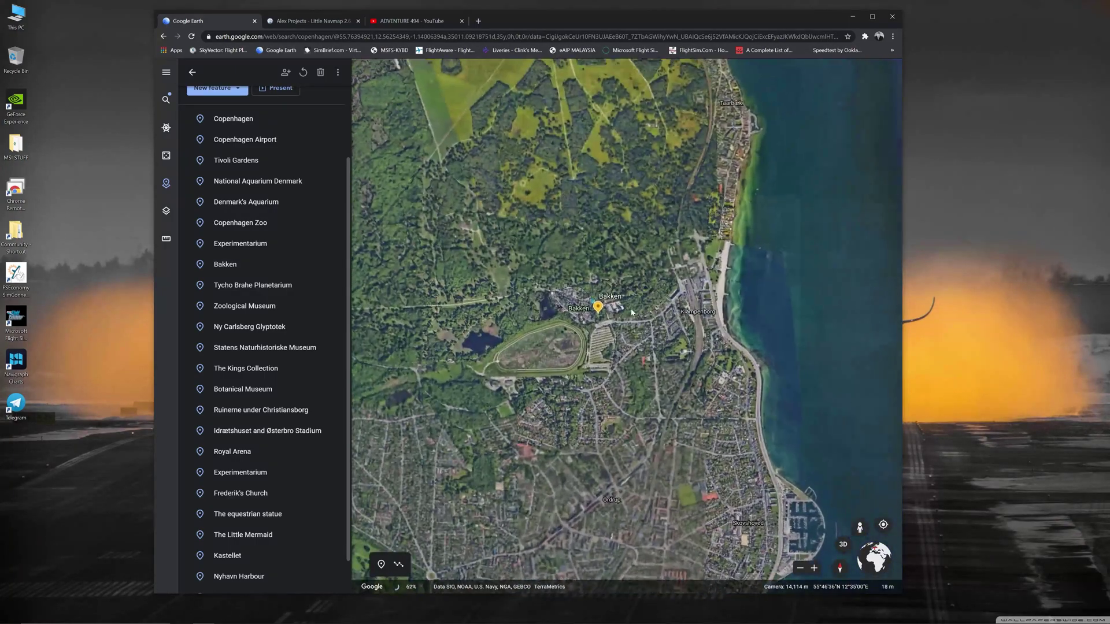
pyautogui.scroll(5, 547, 281)
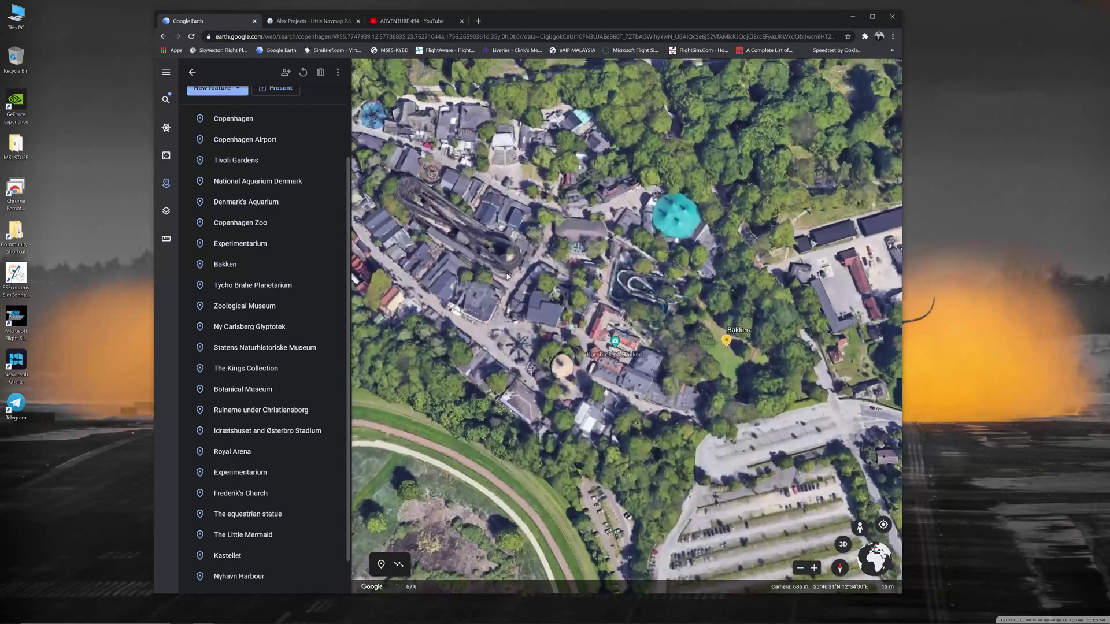
pyautogui.scroll(-3, 573, 286)
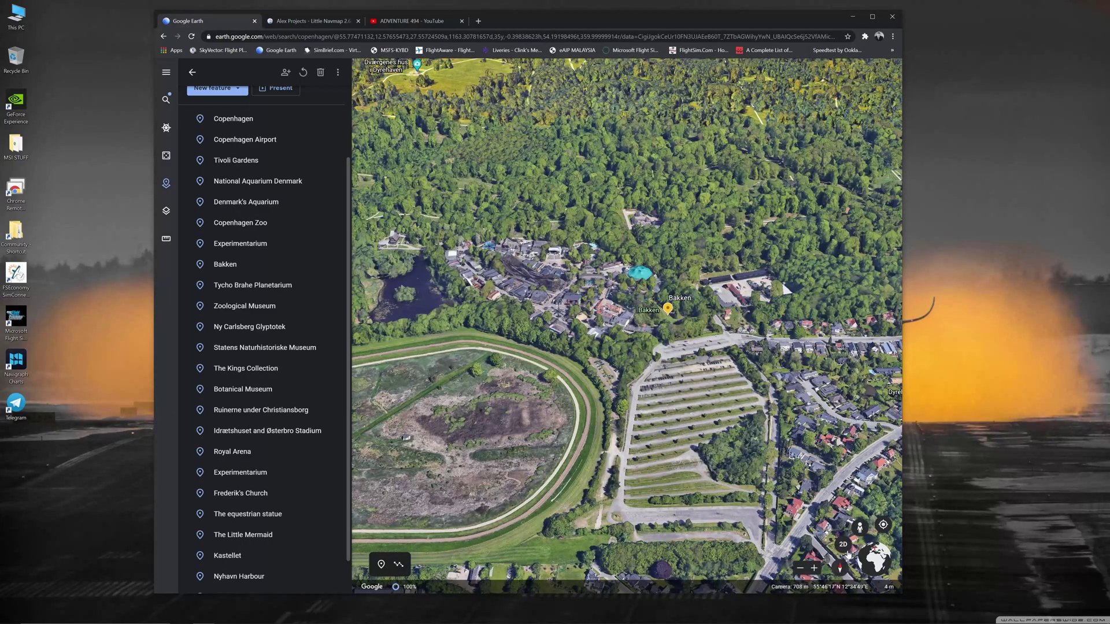
# Step: Survey the project's placemarks along the coast from Bakken south to central Copenhagen
pyautogui.scroll(-5, 848, 554)
pyautogui.scroll(-5, 742, 420)
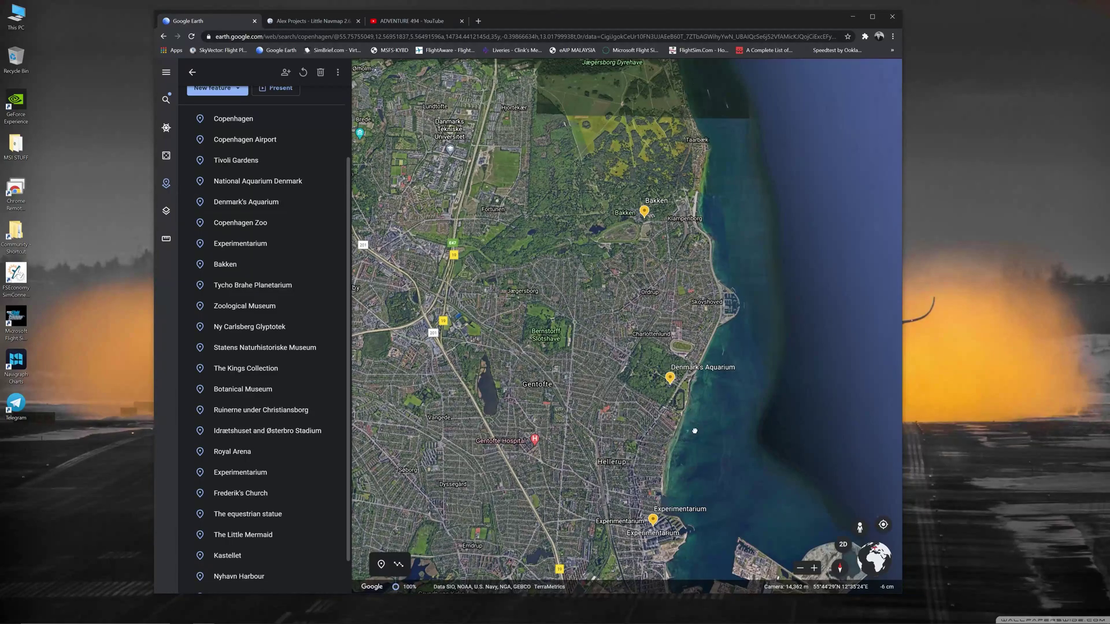
pyautogui.moveTo(695, 431); pyautogui.dragTo(662, 220)
pyautogui.moveTo(625, 506); pyautogui.dragTo(616, 445)
pyautogui.moveTo(654, 515); pyautogui.dragTo(665, 461)
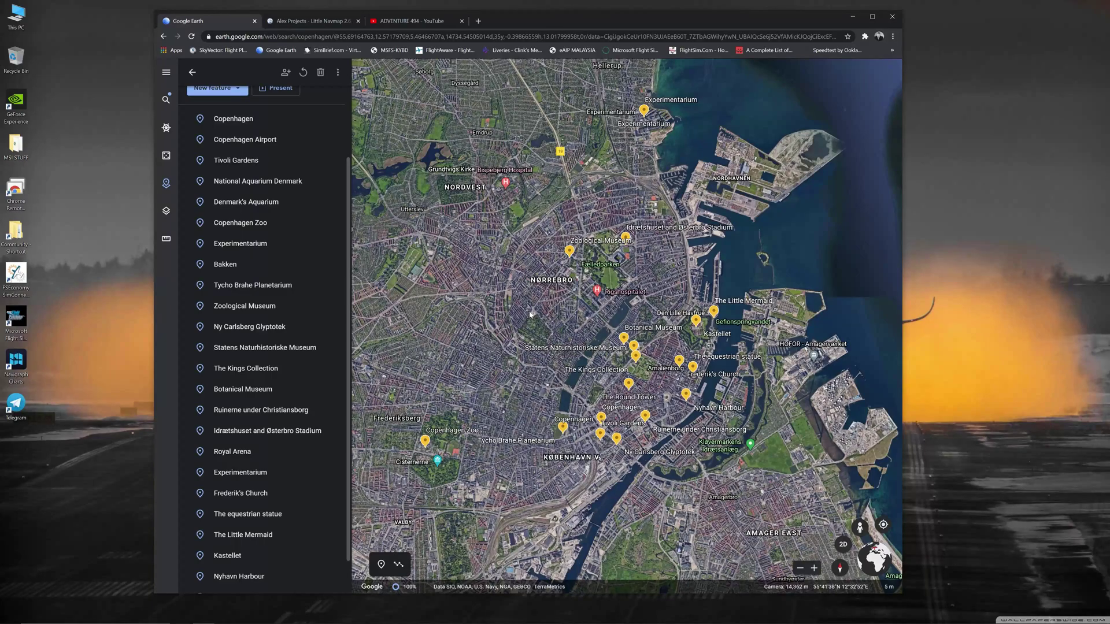
# Step: Switch to the Little Navmap project page in the browser
pyautogui.click(315, 22)
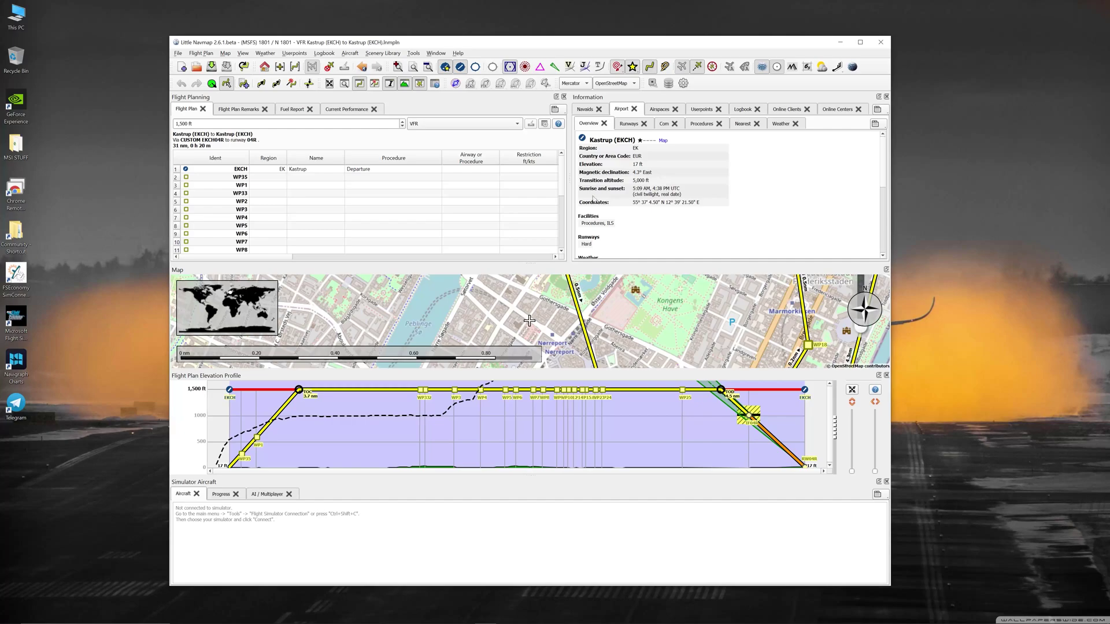
# Step: In Little Navmap, widen the Information pane, make the Map pane taller and shrink the Simulator Aircraft pane
pyautogui.moveTo(569, 200); pyautogui.dragTo(505, 202)
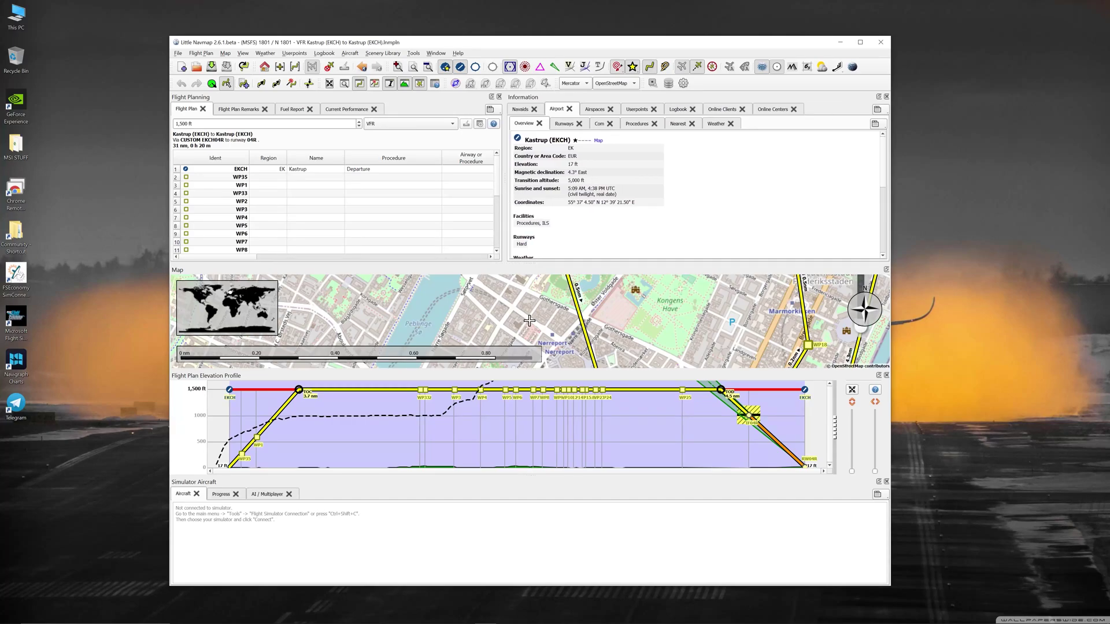
pyautogui.moveTo(546, 372); pyautogui.dragTo(546, 389)
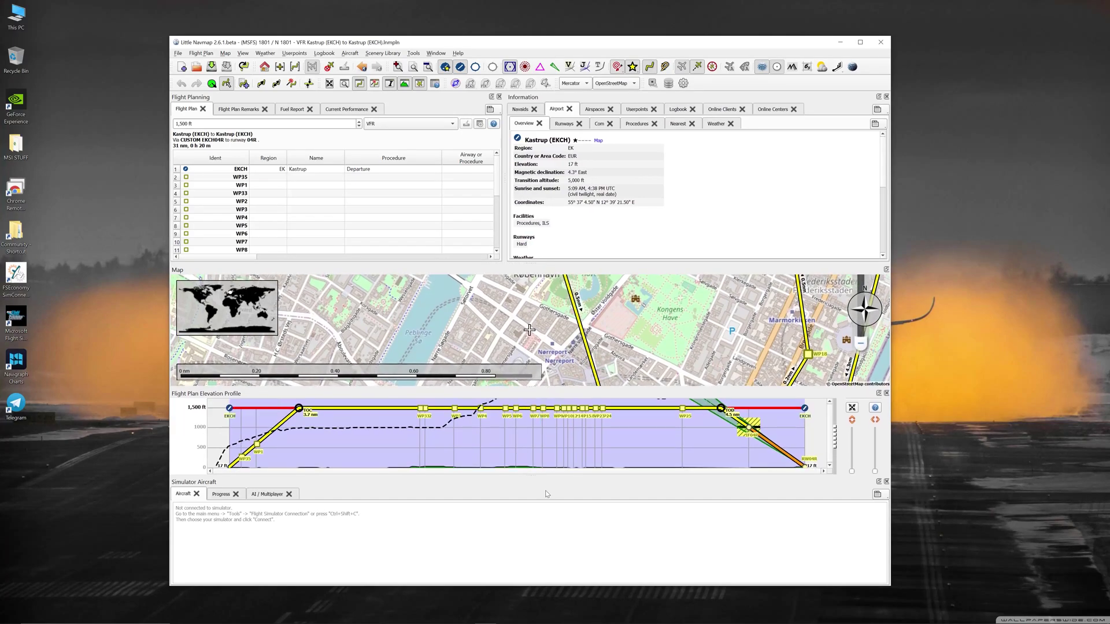
pyautogui.moveTo(539, 475); pyautogui.dragTo(538, 489)
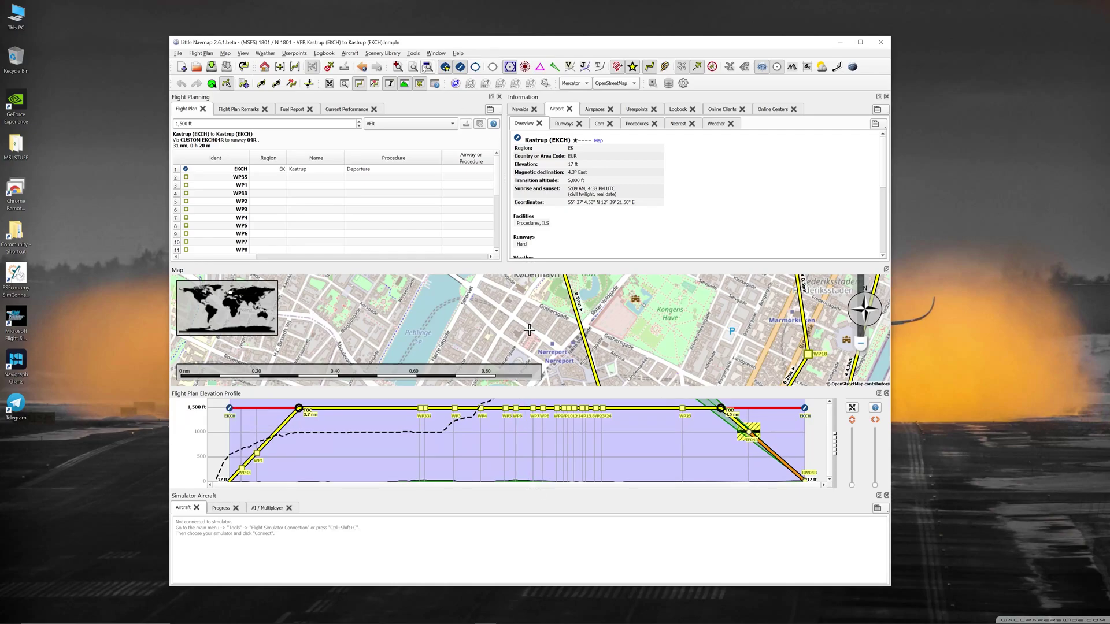
# Step: Reset the window layout to default and reposition the Little Navmap window on the desktop
pyautogui.click(436, 53)
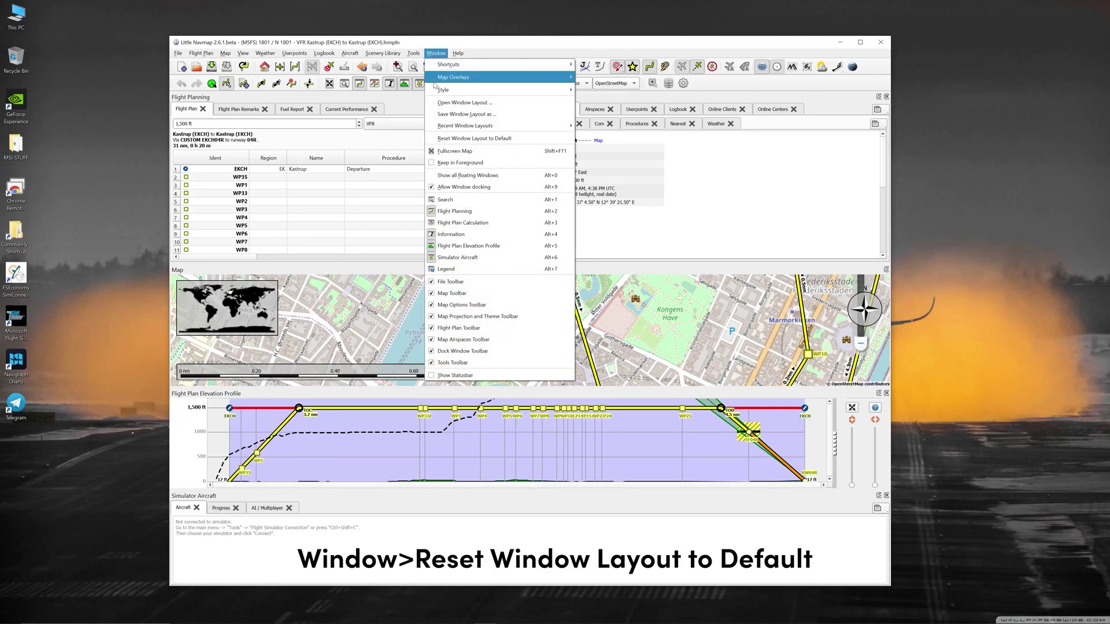
pyautogui.click(509, 140)
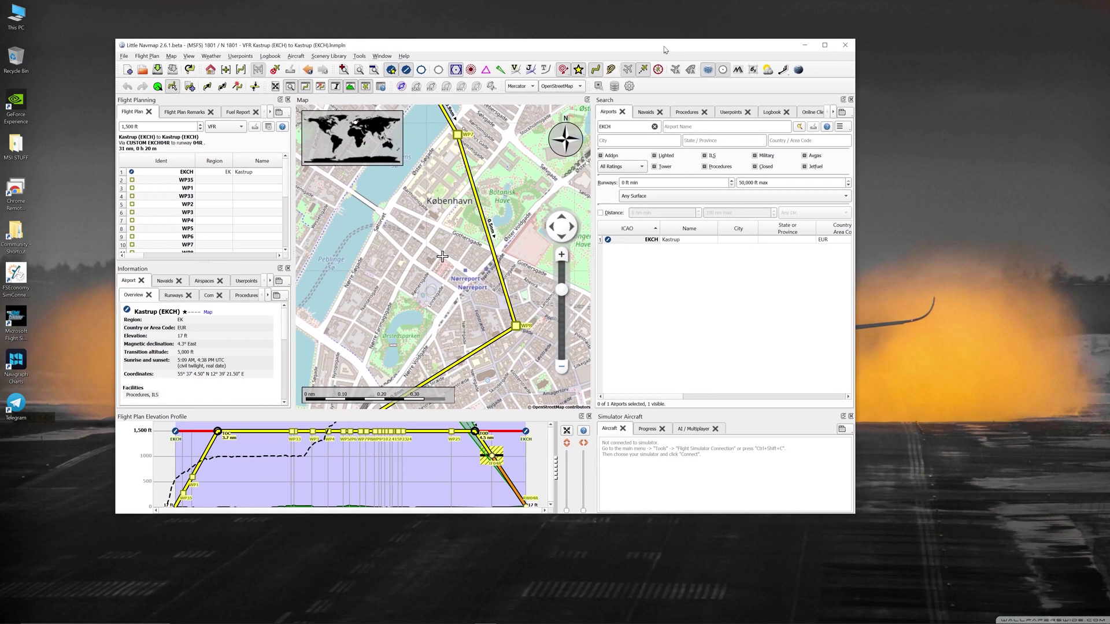
pyautogui.moveTo(664, 51); pyautogui.dragTo(679, 49)
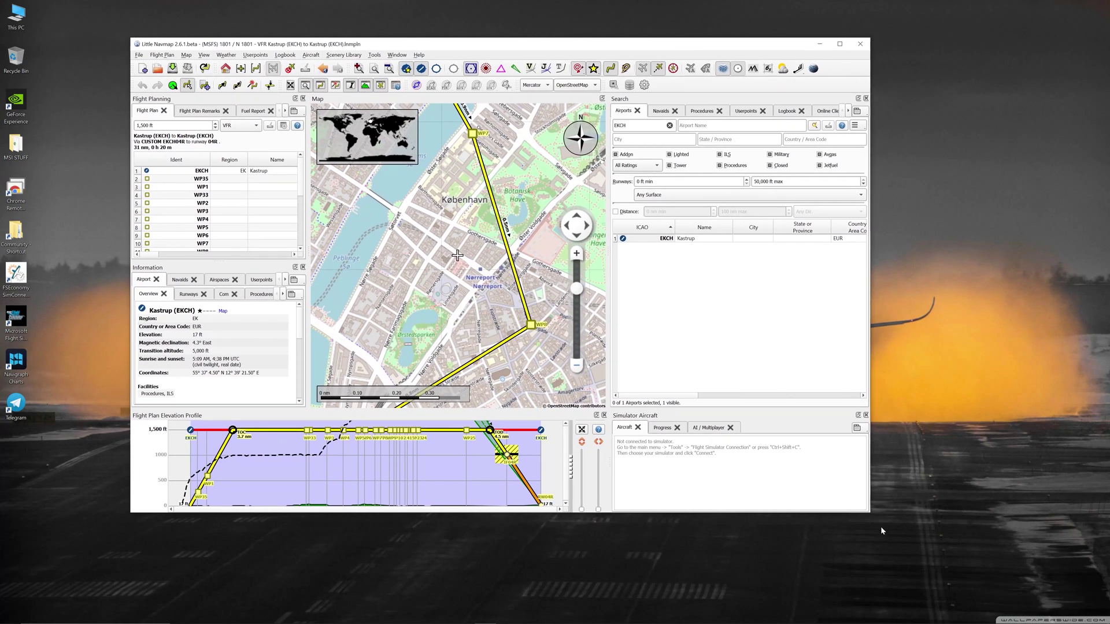
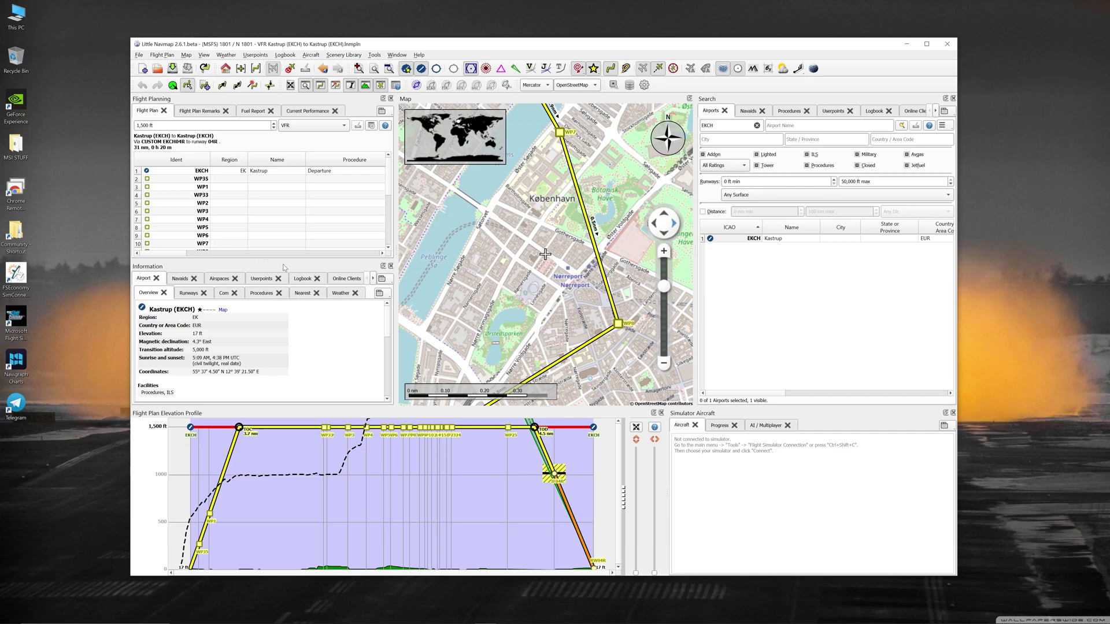
# Step: Start a new flight plan in place of the loaded Kastrup city tour
pyautogui.moveTo(265, 263)
pyautogui.mouseDown()
pyautogui.moveTo(269, 289)
pyautogui.moveTo(270, 261)
pyautogui.mouseUp()
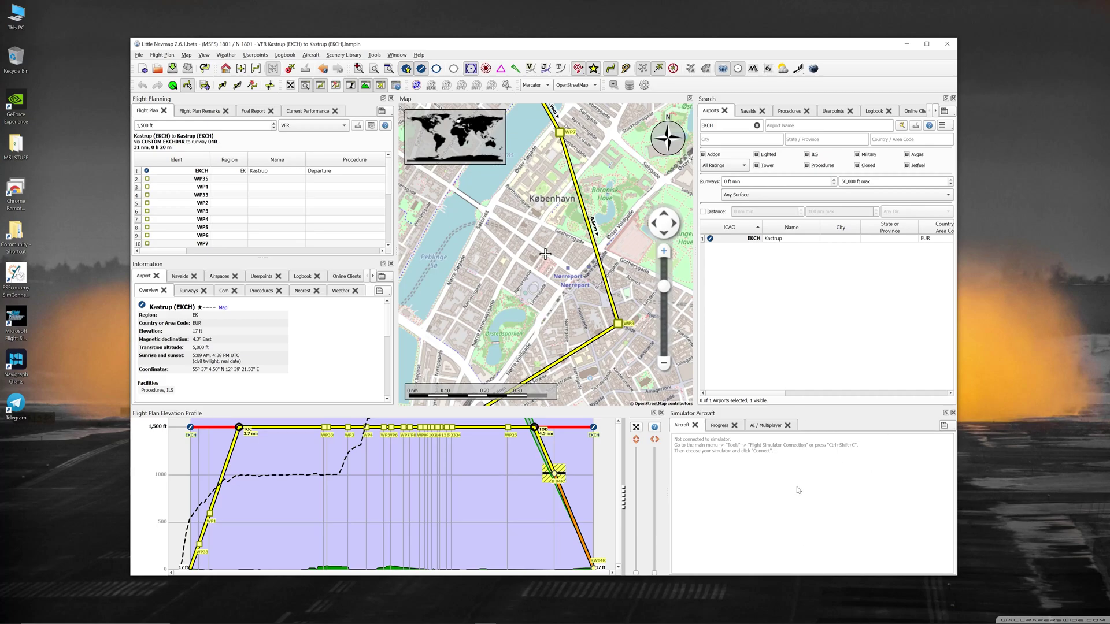
pyautogui.scroll(-3, 575, 330)
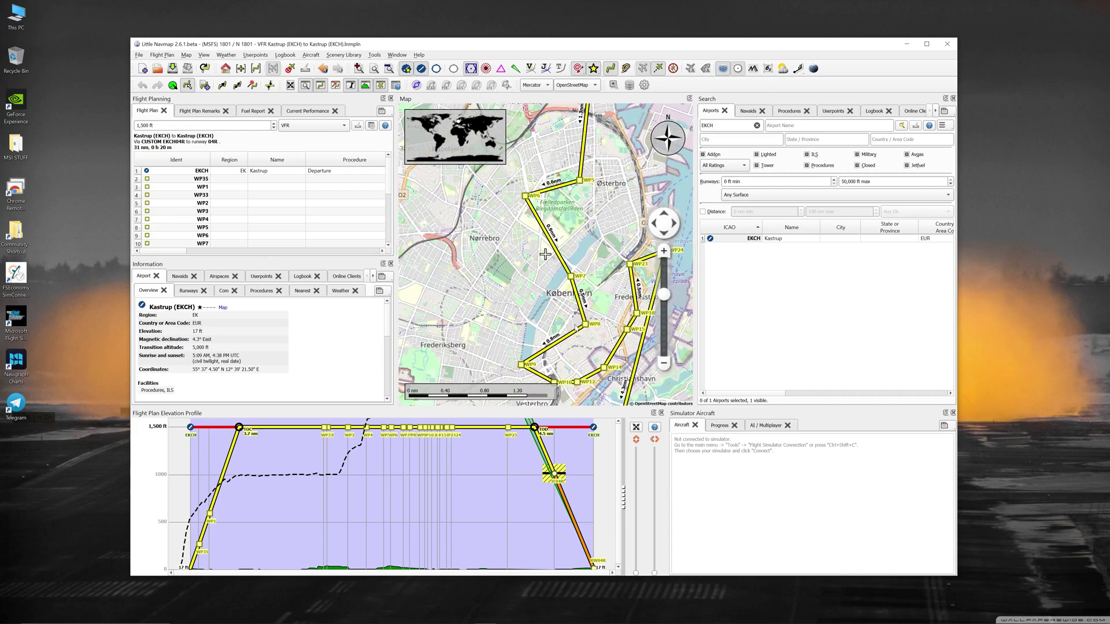
pyautogui.scroll(-3, 578, 318)
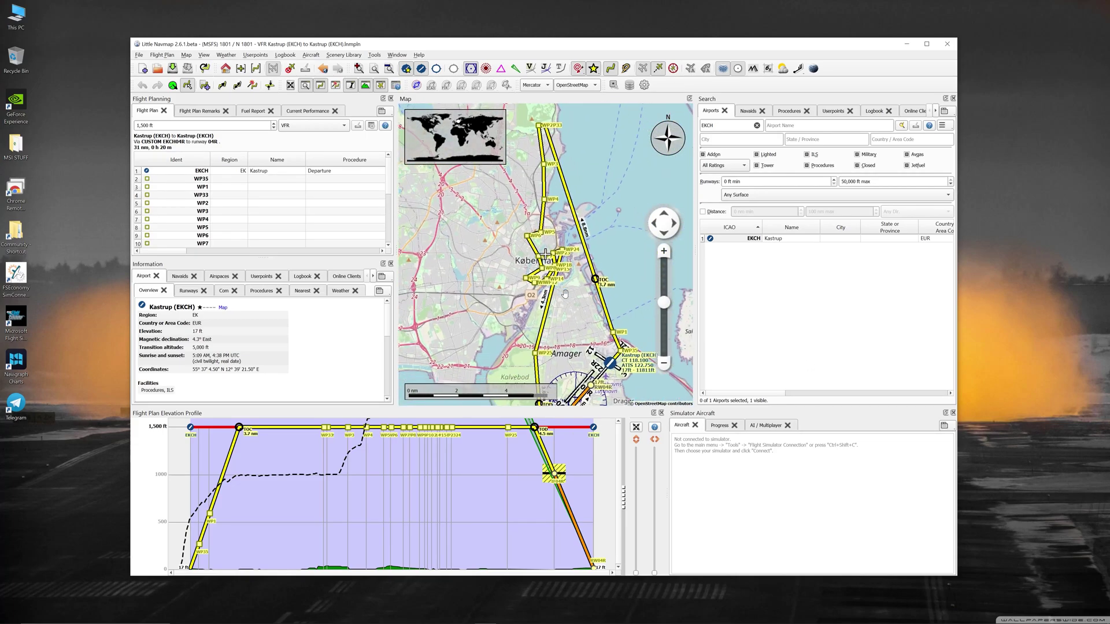
pyautogui.scroll(-2, 566, 301)
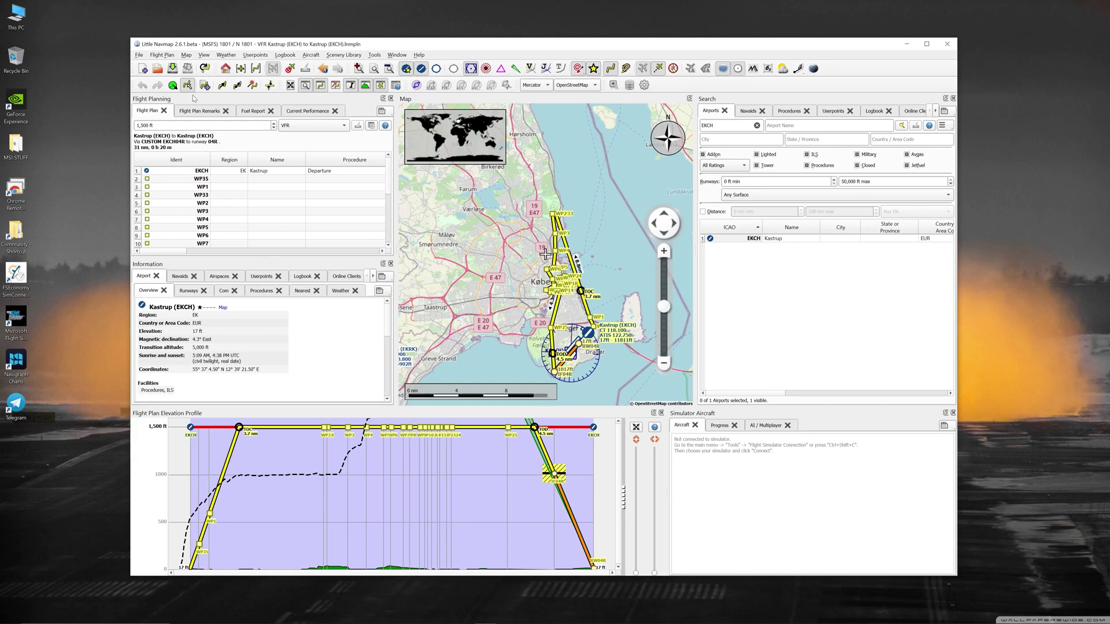
pyautogui.click(140, 55)
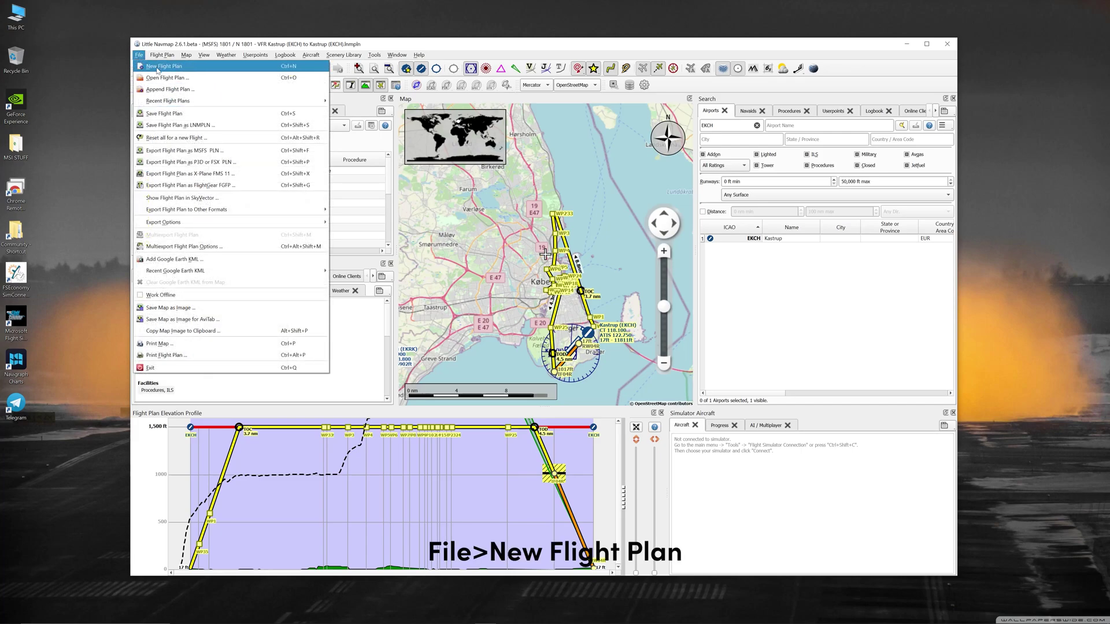
pyautogui.click(157, 67)
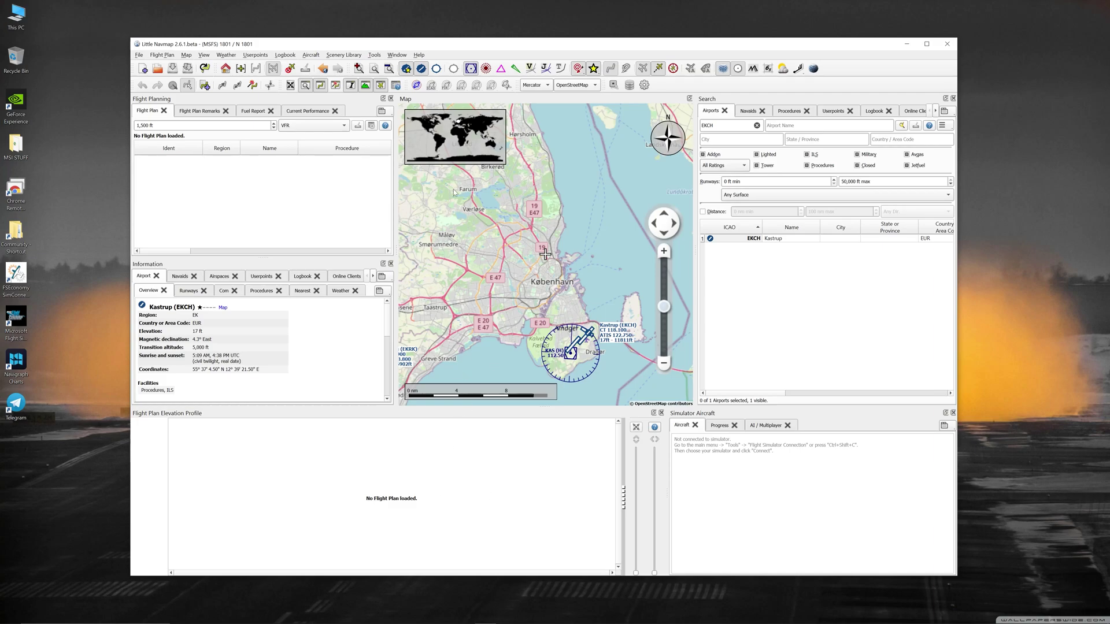
# Step: Search the airports by ICAO code EKCH and select Kastrup to highlight it on the map
pyautogui.scroll(4, 565, 319)
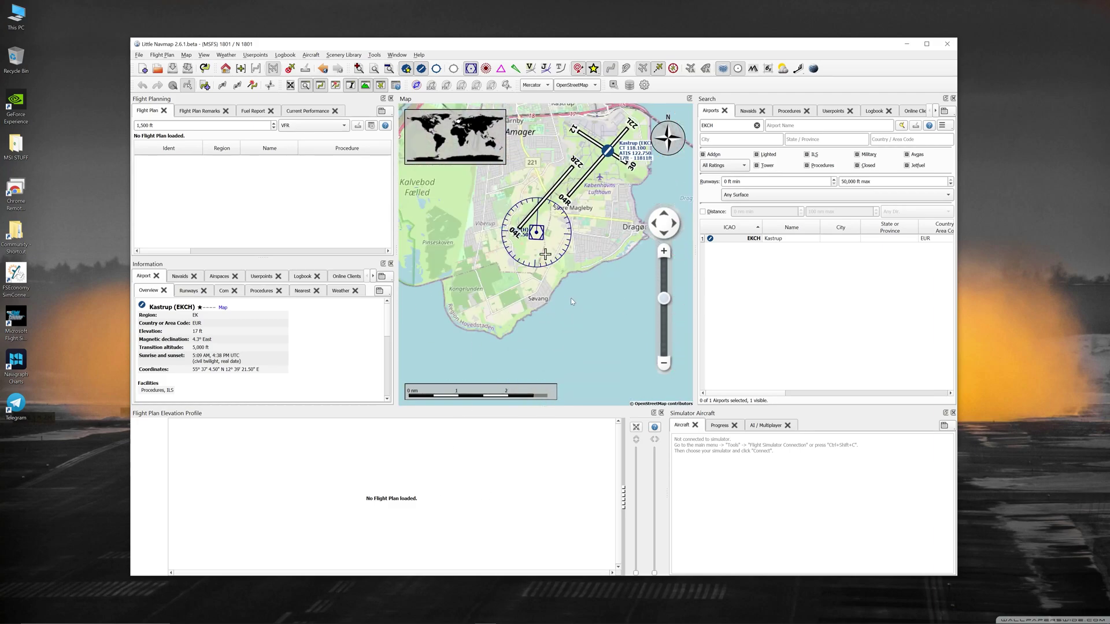
pyautogui.moveTo(552, 292); pyautogui.dragTo(548, 353)
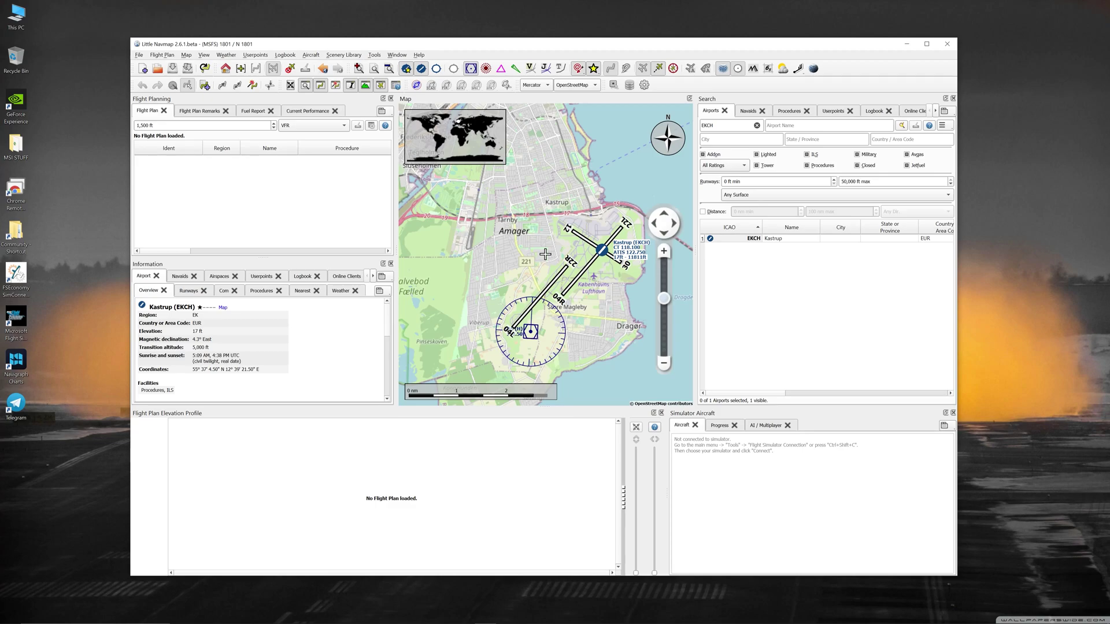
pyautogui.doubleClick(707, 124)
pyautogui.write('EKCH')
pyautogui.press('Return')
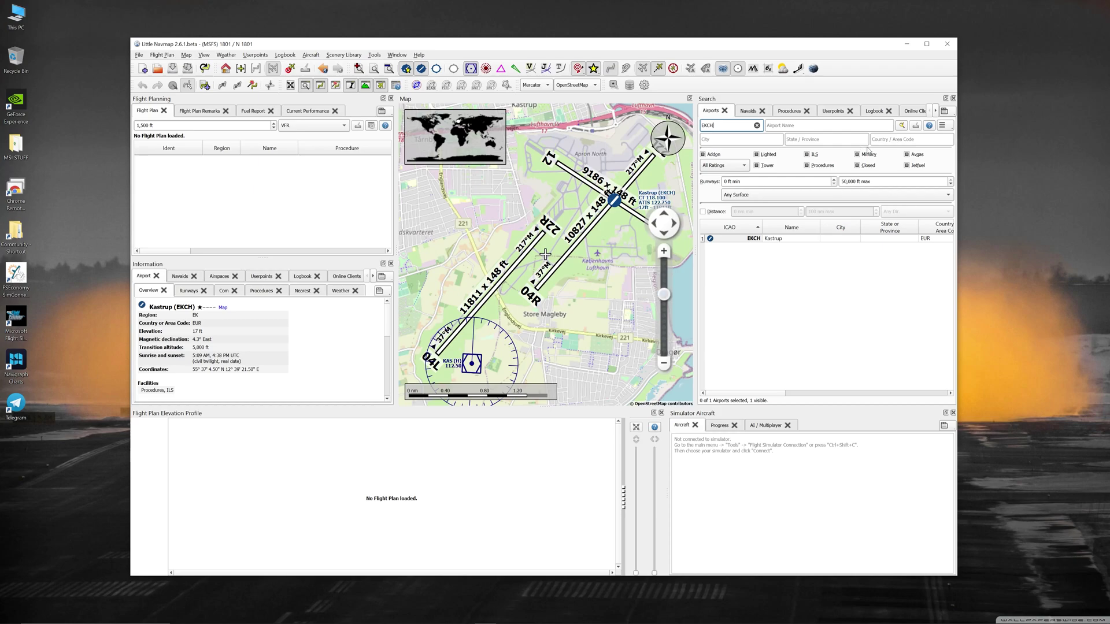
pyautogui.click(768, 125)
pyautogui.click(755, 139)
pyautogui.click(753, 240)
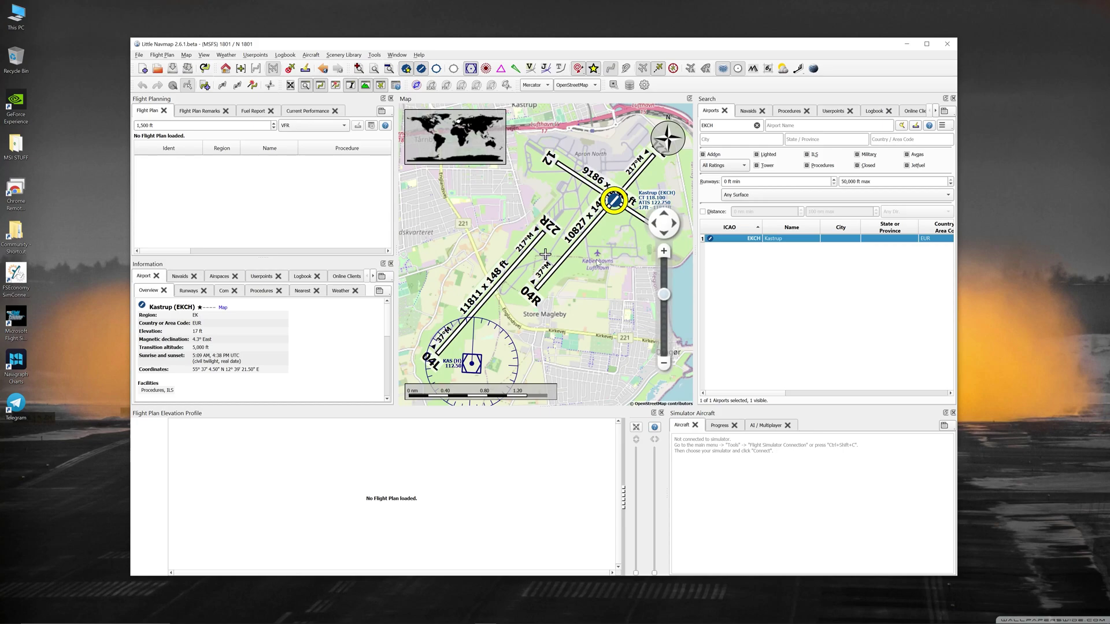
pyautogui.scroll(-2, 570, 292)
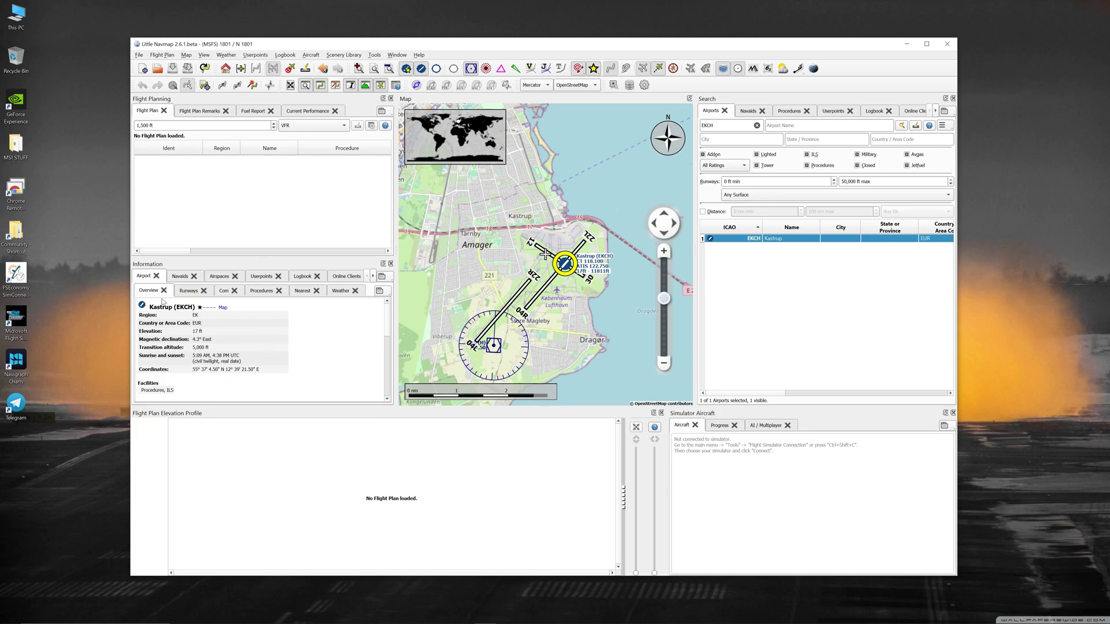
# Step: Review the navaid and userpoint information, and Kastrup's overview, radio frequencies, procedures and nearest airports
pyautogui.click(180, 276)
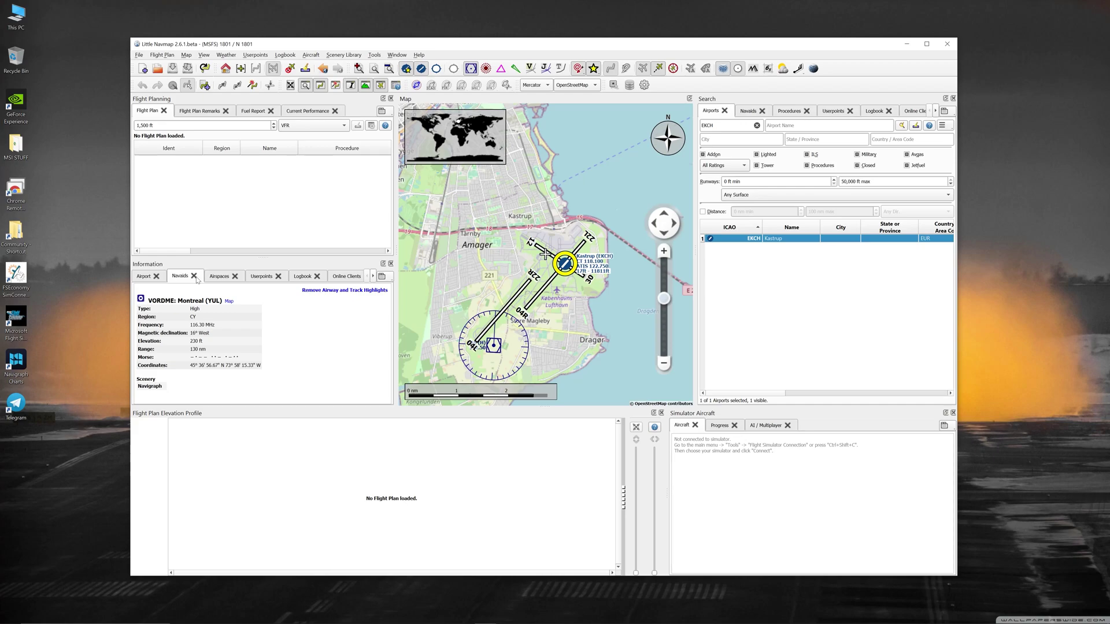
pyautogui.click(219, 277)
pyautogui.click(261, 277)
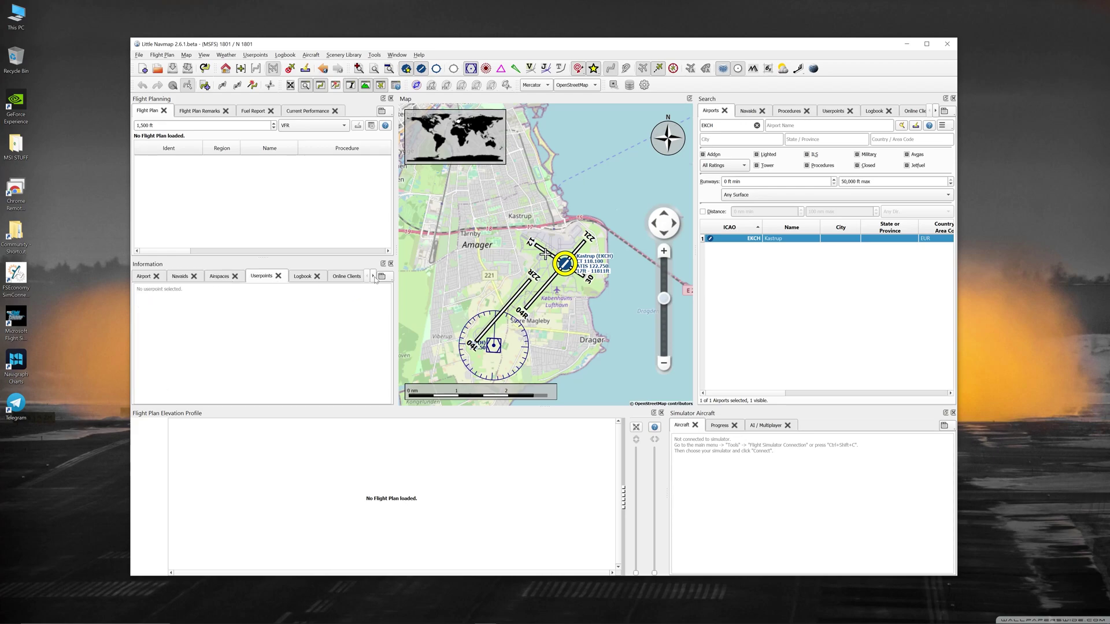
pyautogui.click(143, 276)
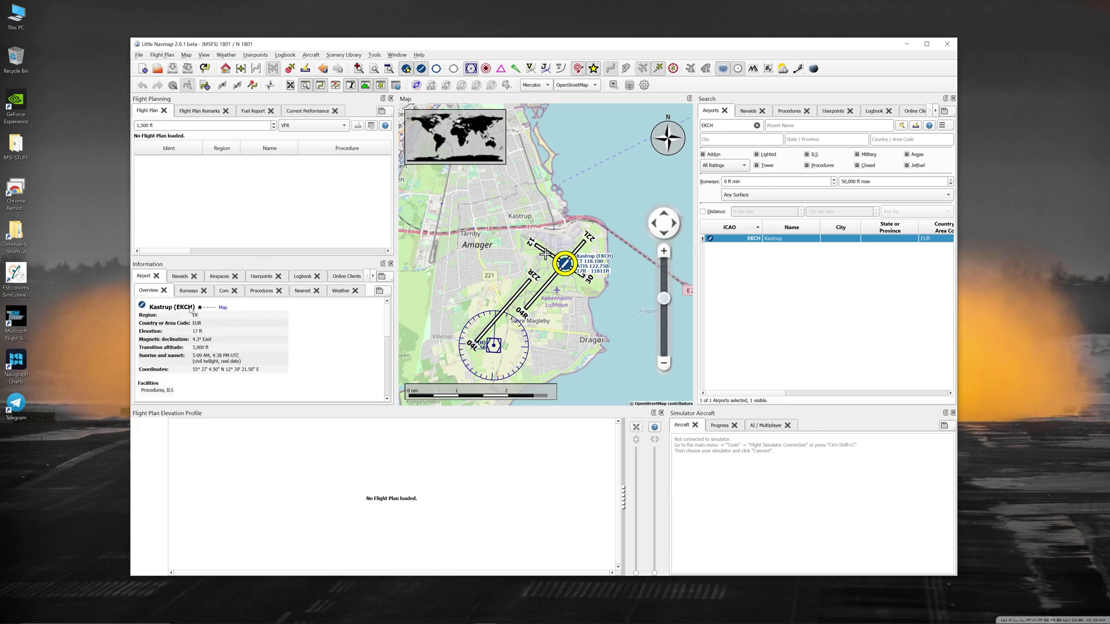
pyautogui.click(225, 291)
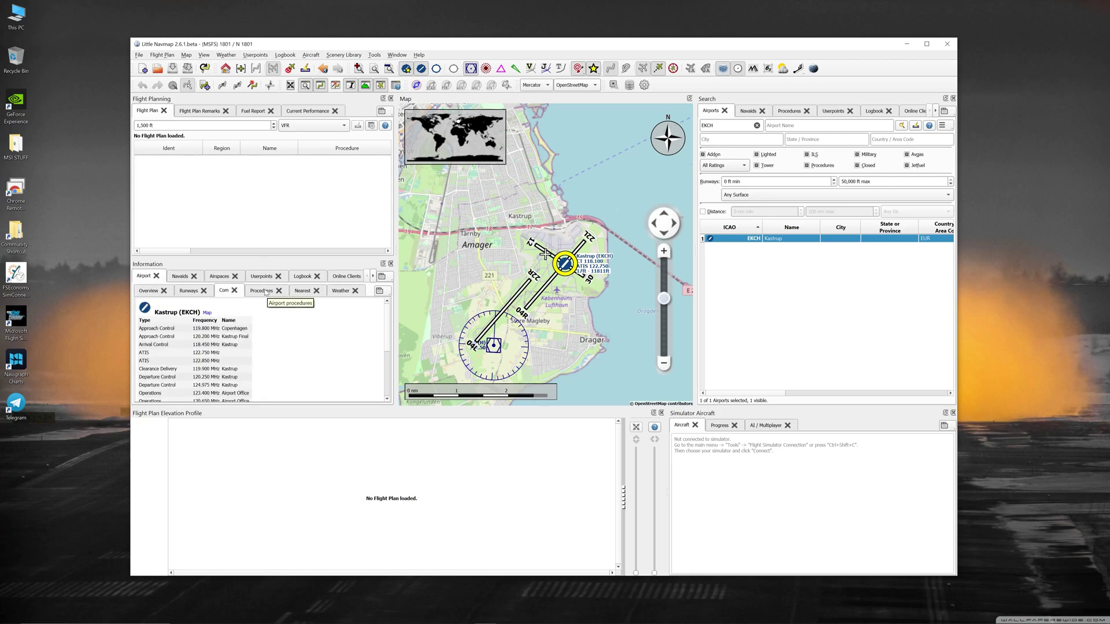
pyautogui.click(267, 290)
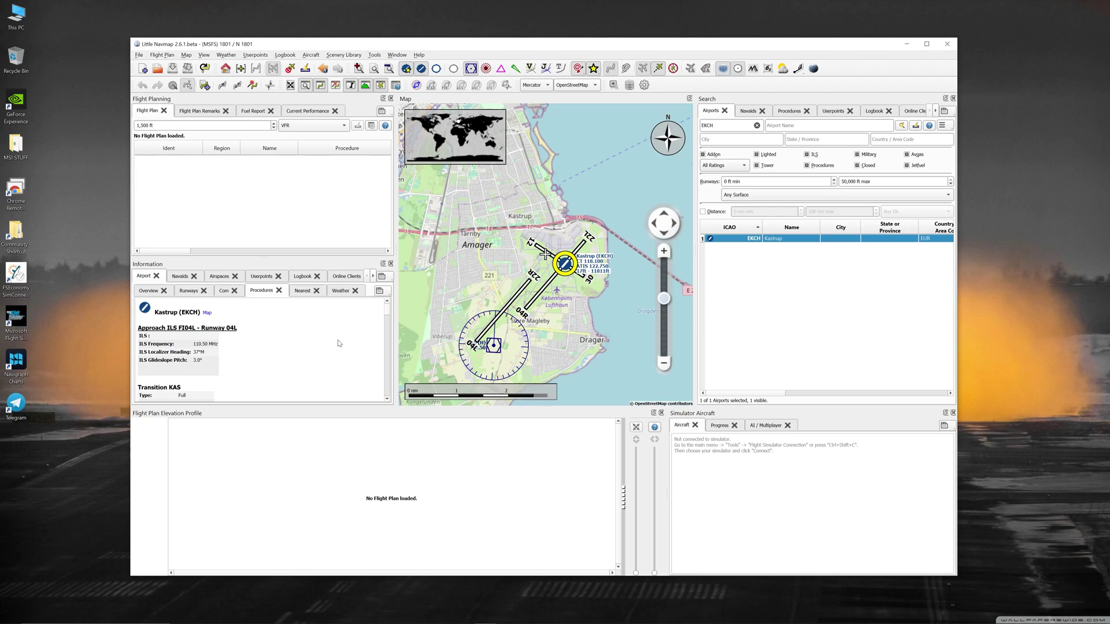
pyautogui.click(303, 291)
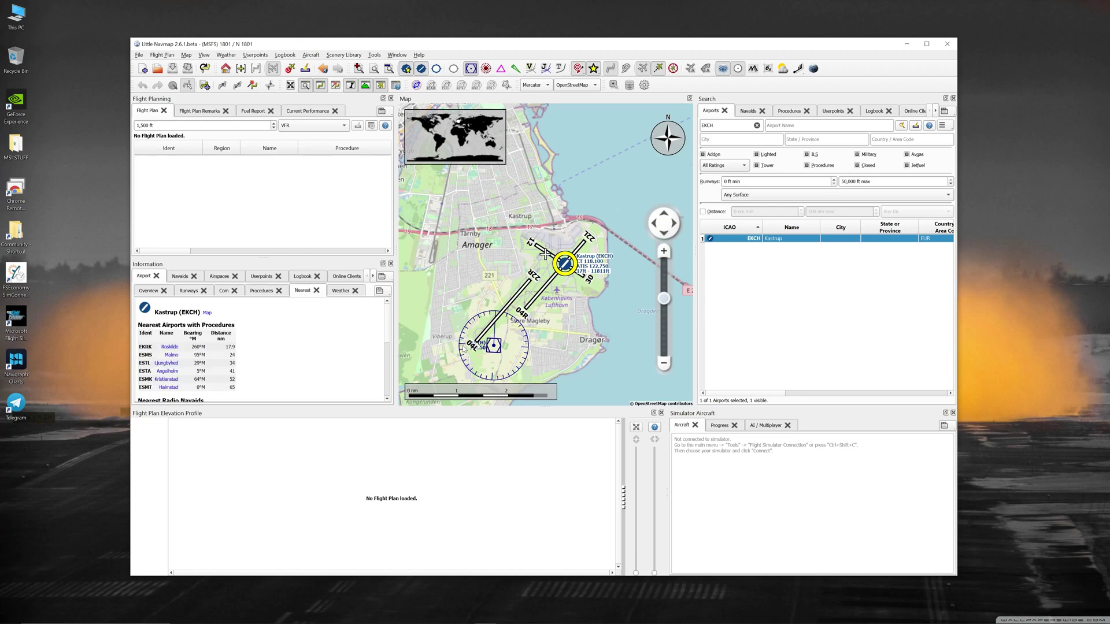
pyautogui.scroll(-5, 338, 345)
pyautogui.scroll(5, 338, 346)
# Step: Set Kastrup (EKCH) as the flight plan's departure airport and select its entry in the plan
pyautogui.moveTo(566, 263)
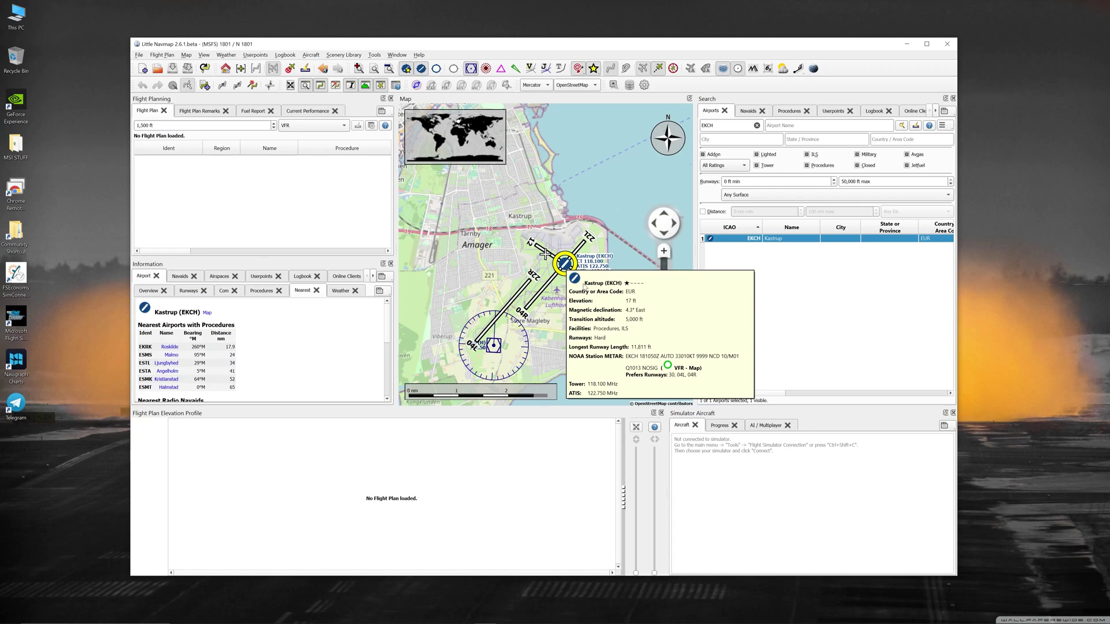
pyautogui.rightClick(566, 264)
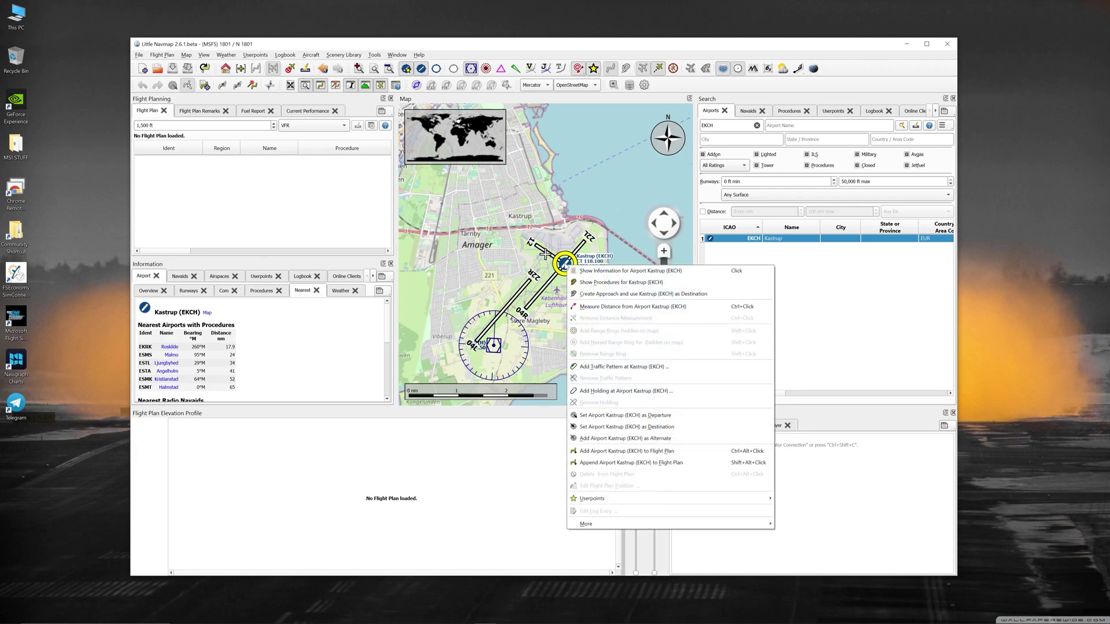
pyautogui.click(619, 416)
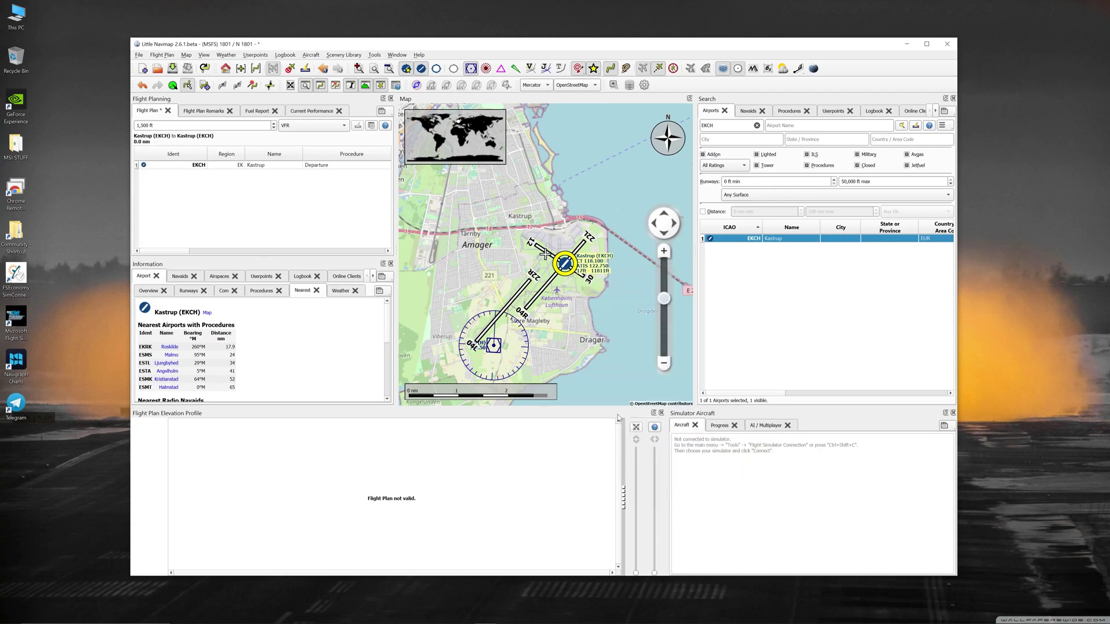
pyautogui.click(175, 166)
pyautogui.moveTo(599, 291); pyautogui.dragTo(590, 343)
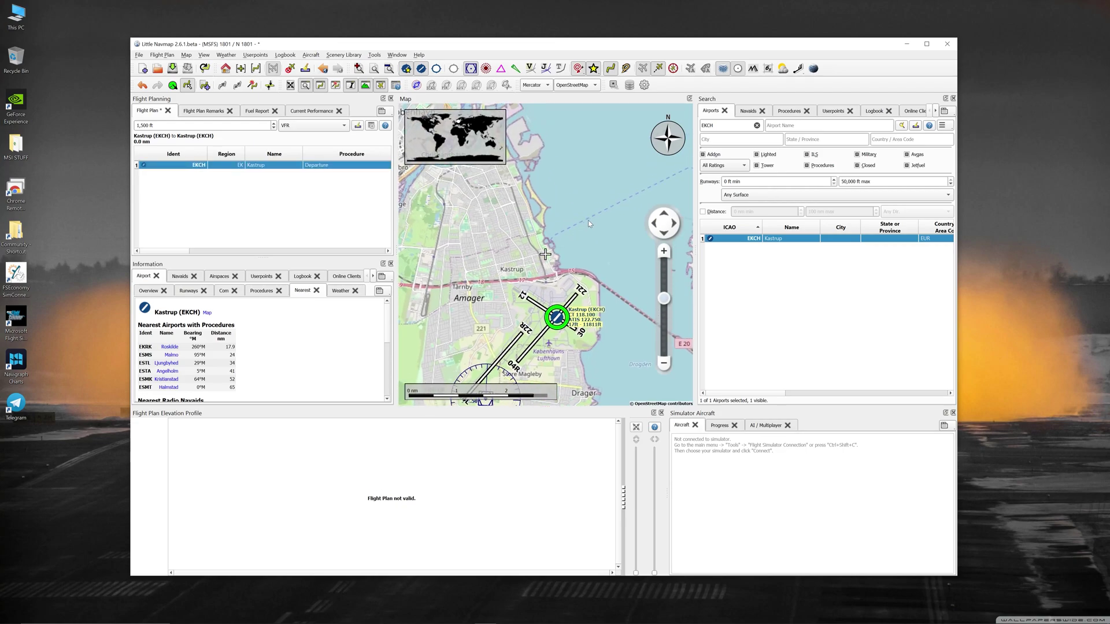
pyautogui.moveTo(587, 220); pyautogui.dragTo(594, 237)
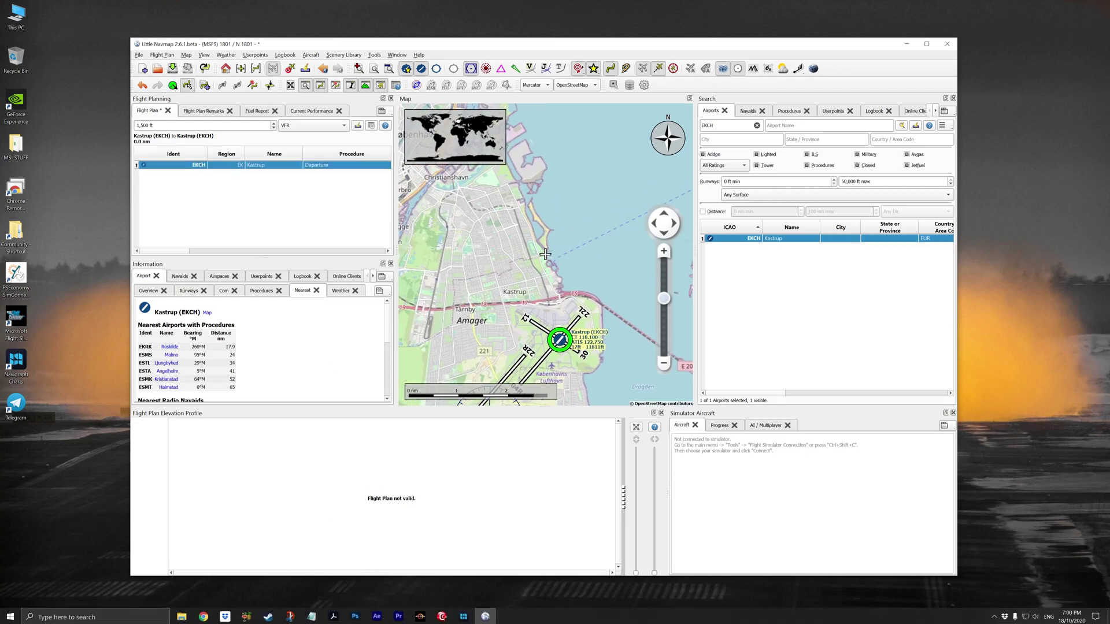
# Step: Bring up the Google Earth browser window and arrange it side by side with Little Navmap
pyautogui.click(442, 616)
pyautogui.click(195, 21)
pyautogui.moveTo(774, 24); pyautogui.dragTo(717, 37)
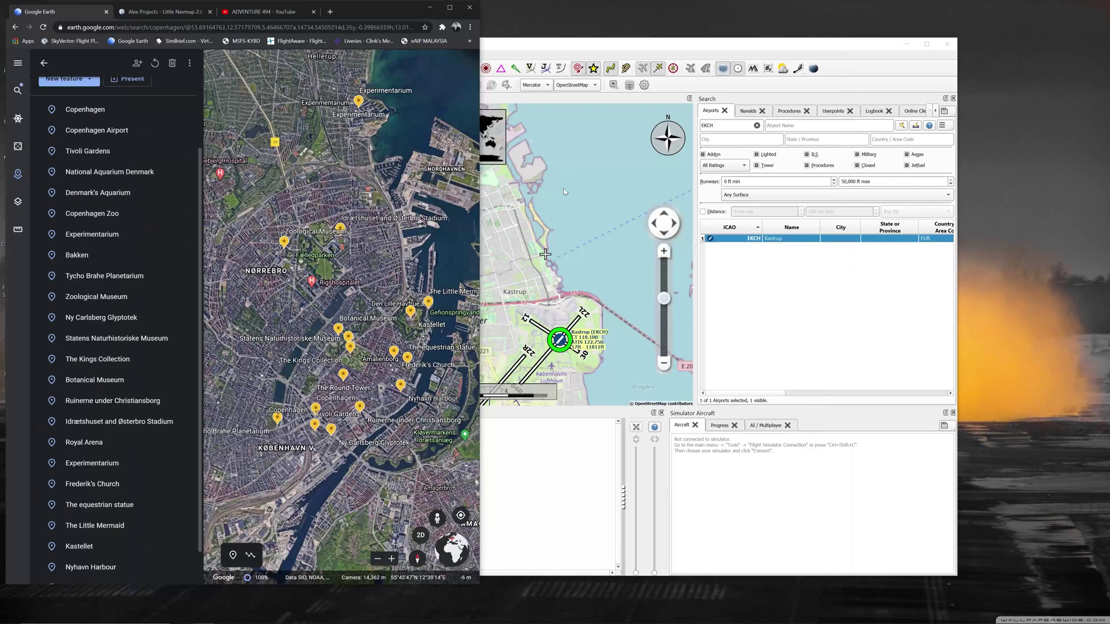
pyautogui.moveTo(672, 43); pyautogui.dragTo(761, 56)
pyautogui.moveTo(225, 128); pyautogui.dragTo(235, 128)
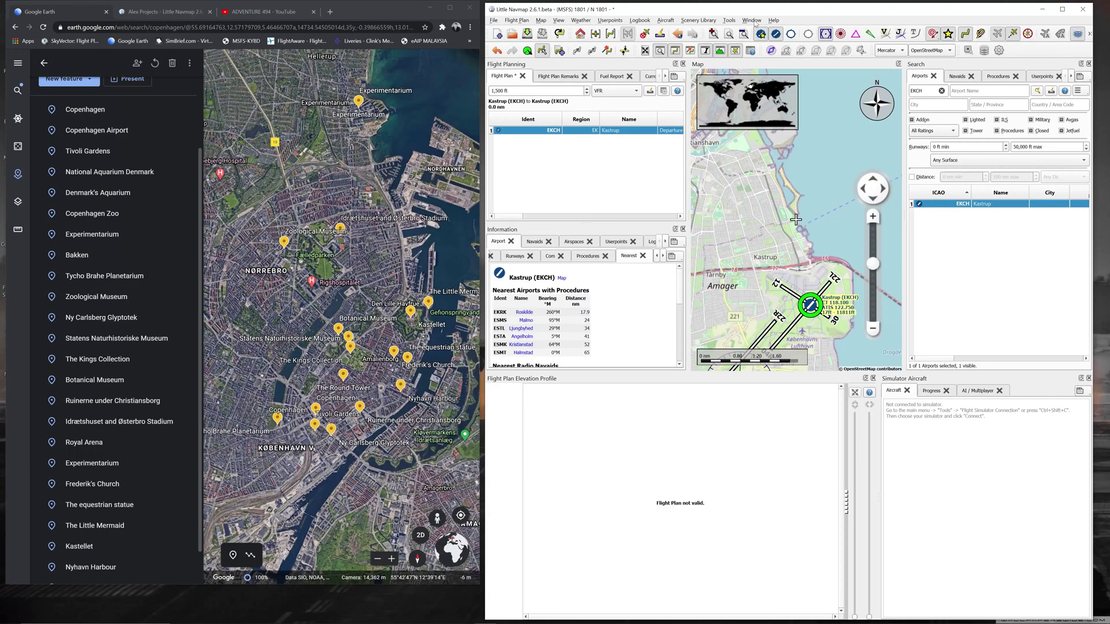
# Step: Load the recent window layout Map-Center.lnmlayout in Little Navmap
pyautogui.click(753, 21)
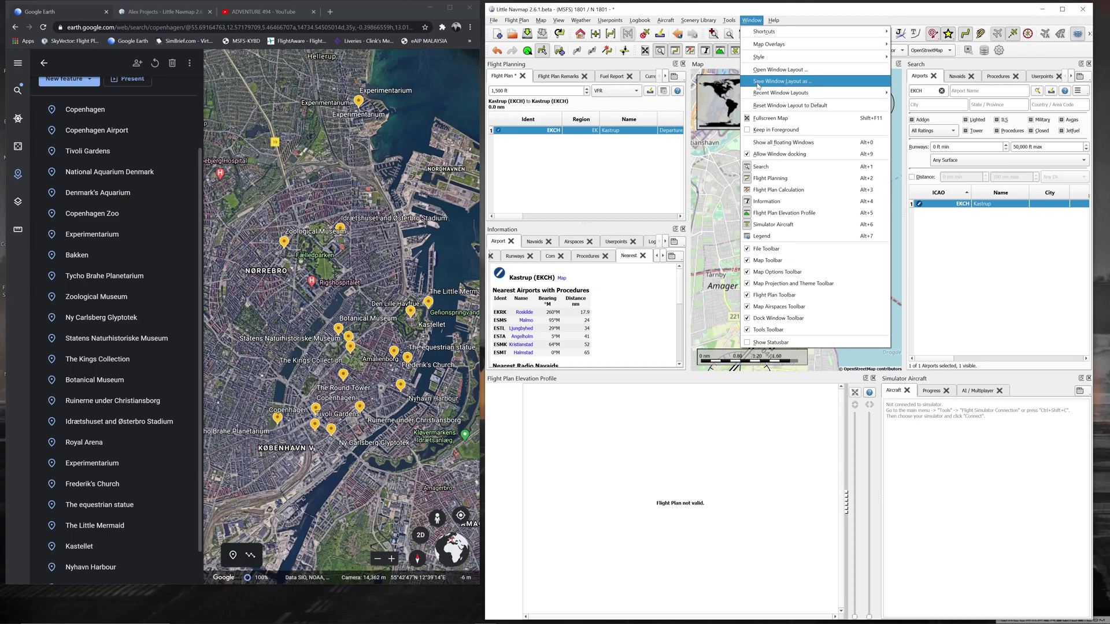
pyautogui.moveTo(758, 92)
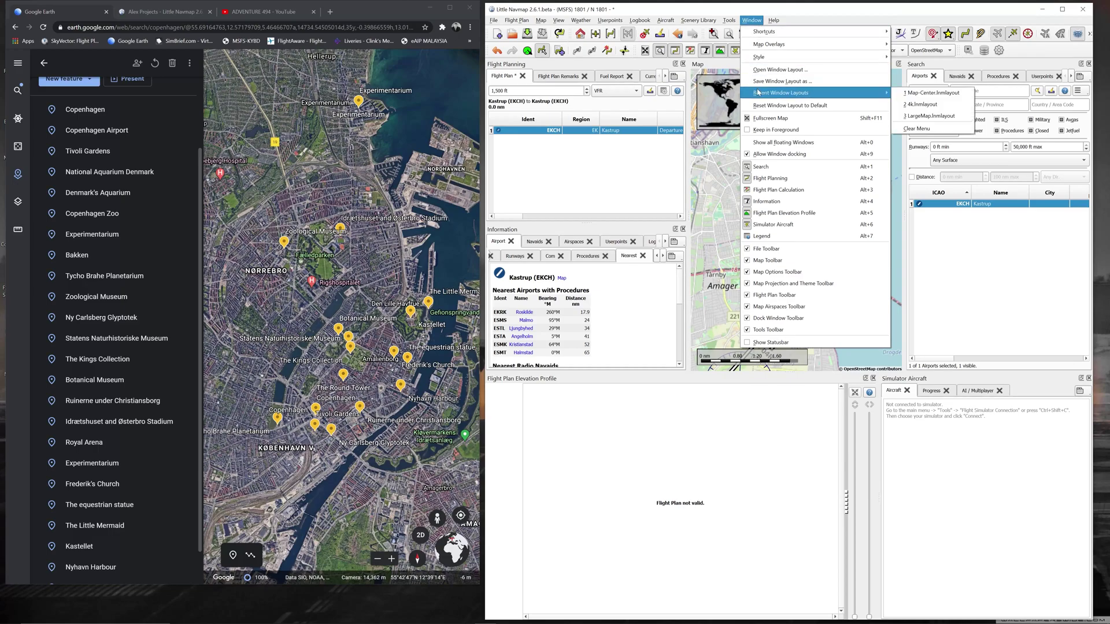
pyautogui.click(945, 93)
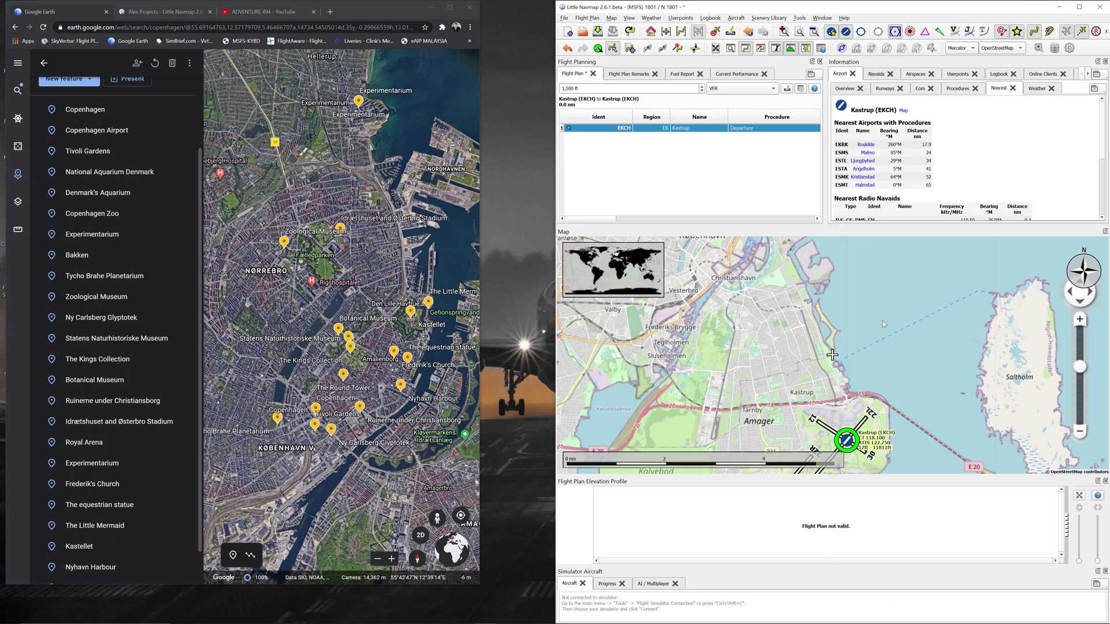
# Step: Locate the National Aquarium Denmark in Google Earth and append a flight plan position over the water just east of Den Blå Planet
pyautogui.moveTo(883, 364); pyautogui.dragTo(883, 319)
pyautogui.moveTo(454, 353); pyautogui.dragTo(359, 352)
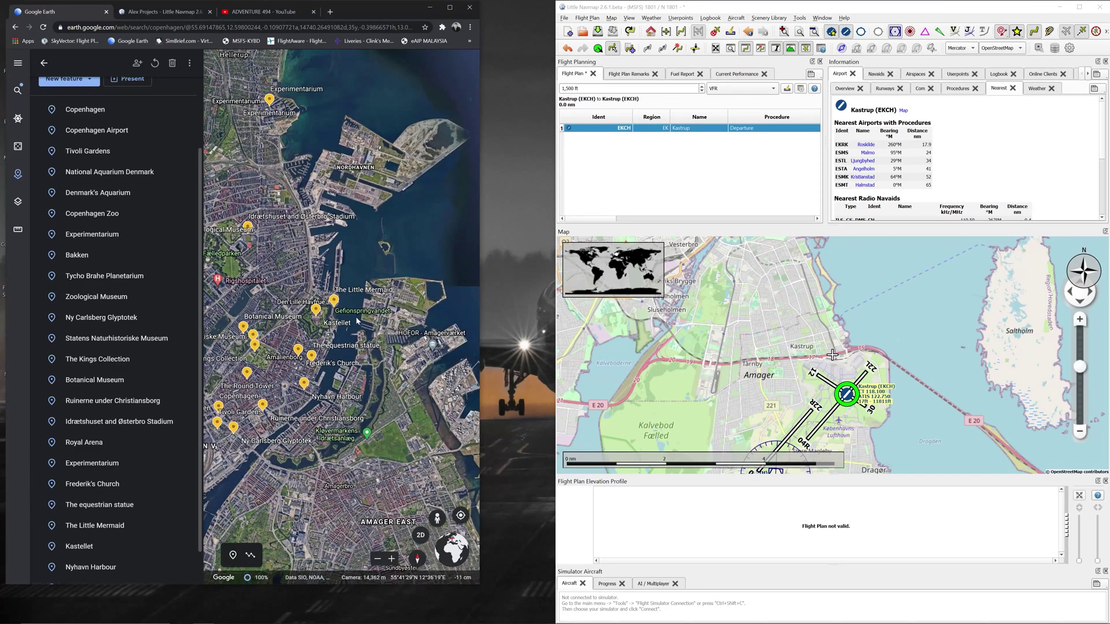
pyautogui.moveTo(426, 419); pyautogui.dragTo(386, 297)
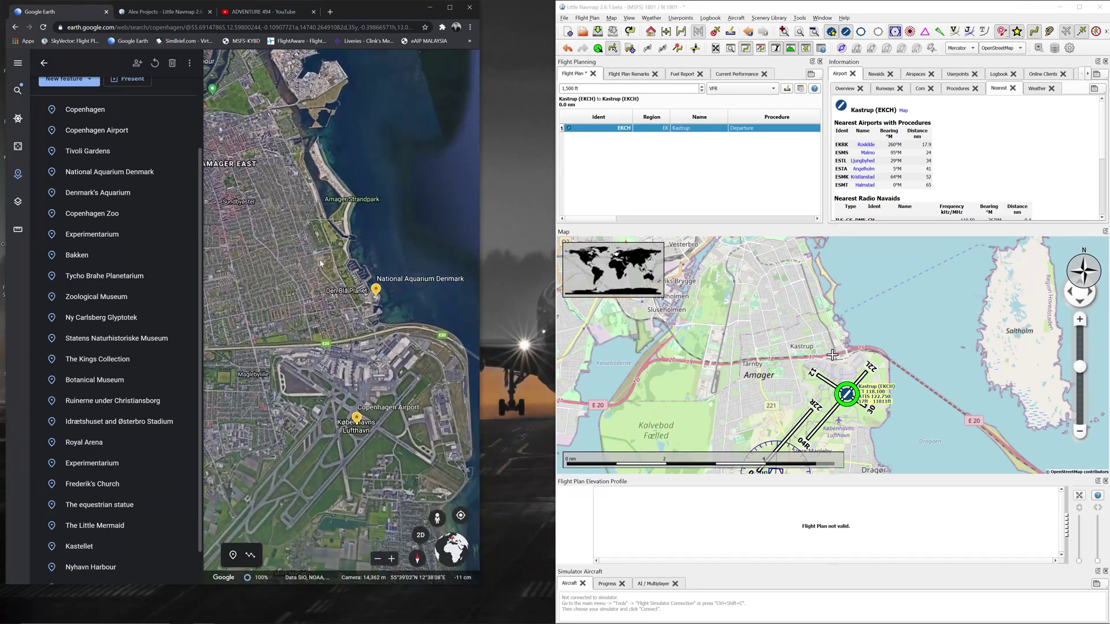
pyautogui.scroll(3, 402, 296)
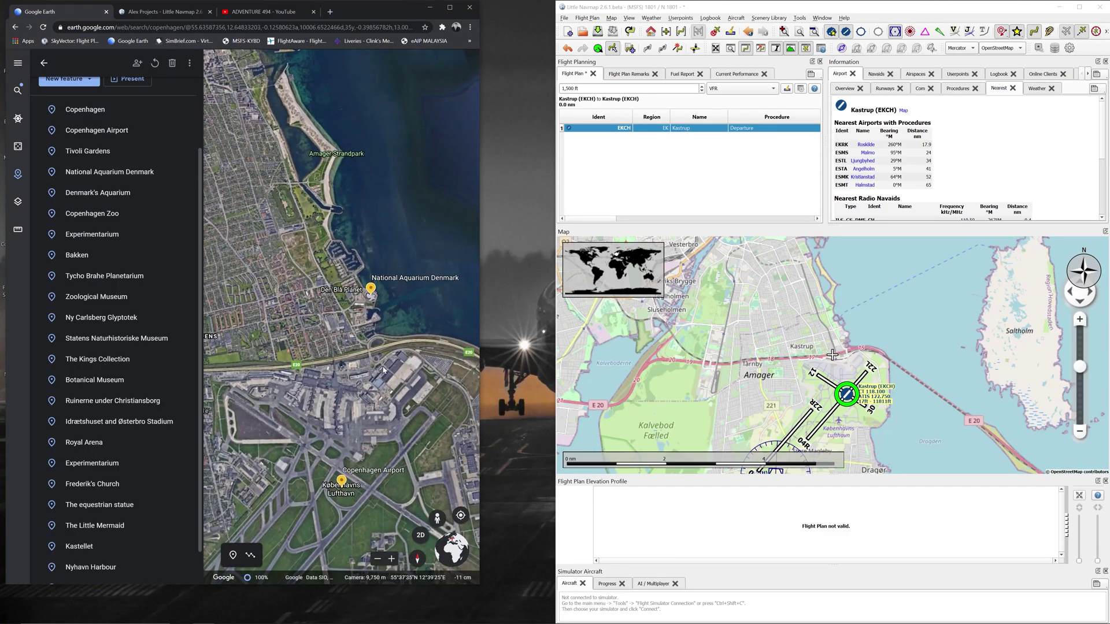
pyautogui.scroll(3, 832, 355)
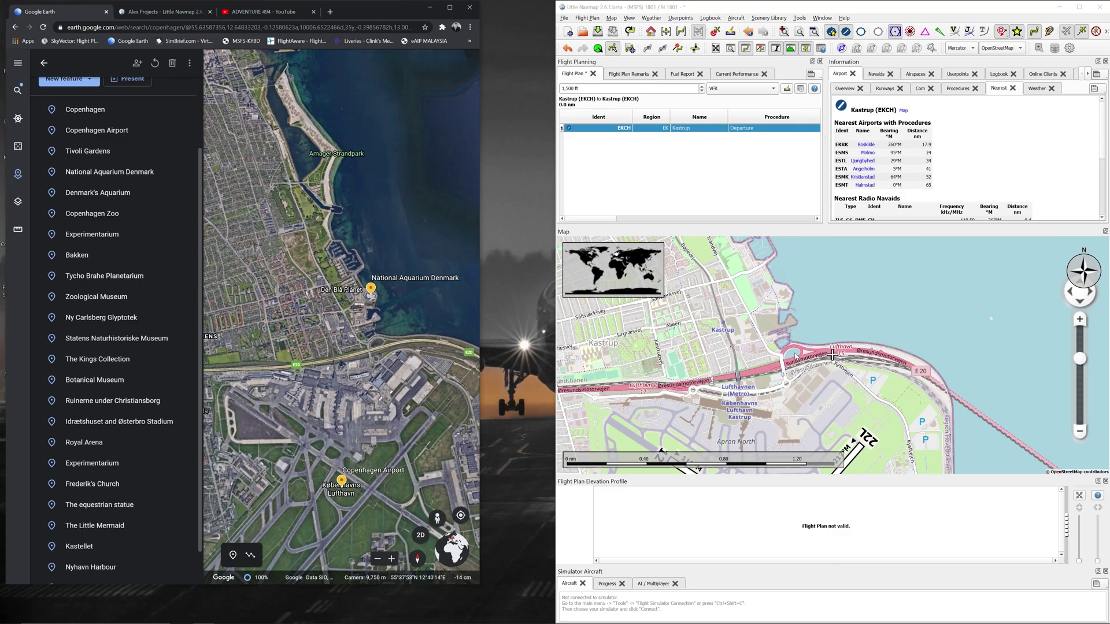
pyautogui.scroll(4, 813, 336)
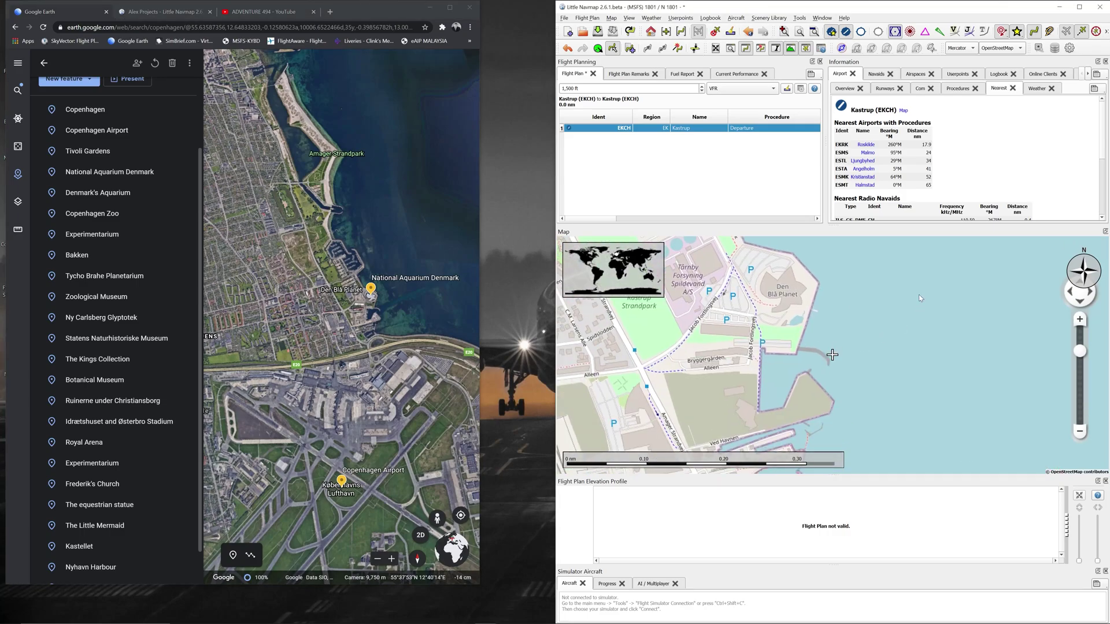
pyautogui.rightClick(836, 278)
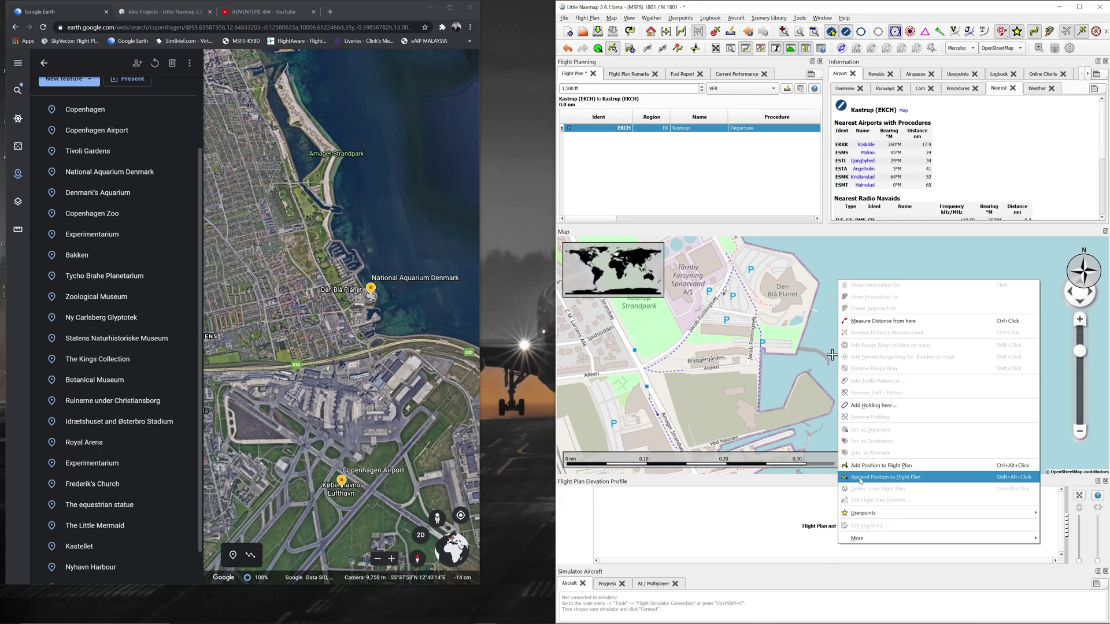
pyautogui.click(914, 477)
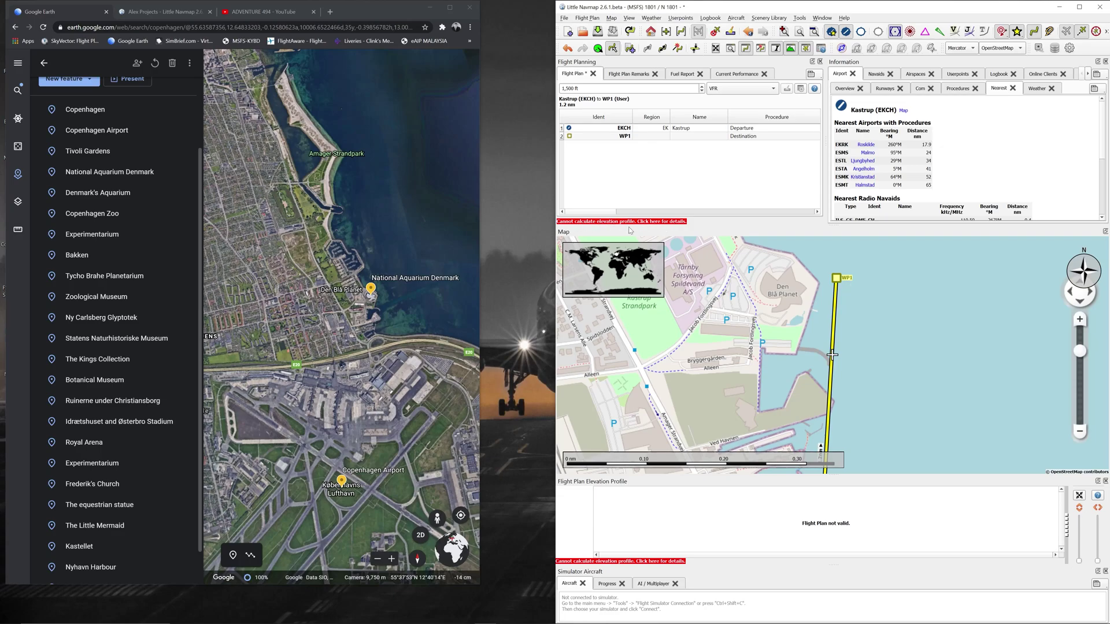
pyautogui.scroll(-2, 929, 334)
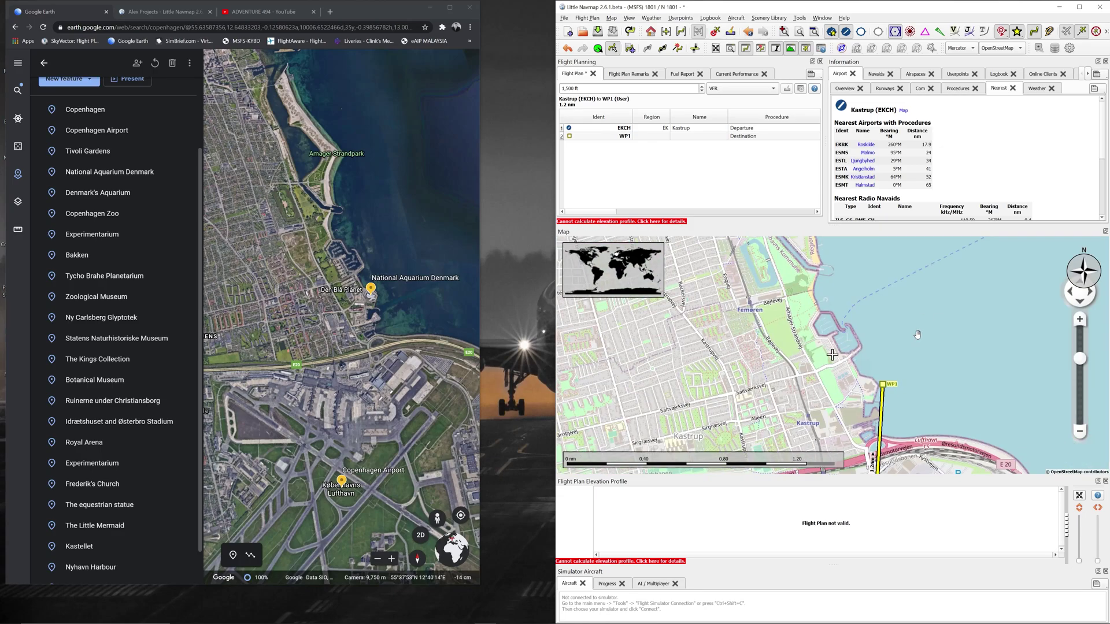
# Step: Locate Bakken in Google Earth and append two flight plan positions, one just northeast and one northwest of Dyrehavsbakken
pyautogui.moveTo(914, 342); pyautogui.dragTo(910, 321)
pyautogui.moveTo(344, 251); pyautogui.dragTo(377, 328)
pyautogui.scroll(-3, 376, 327)
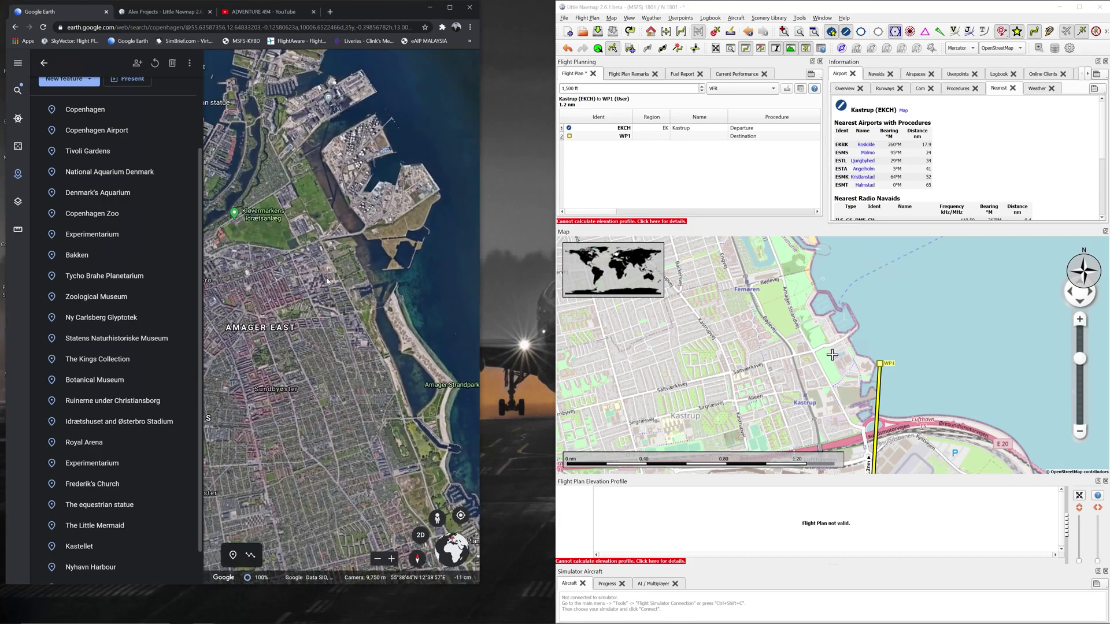
pyautogui.moveTo(317, 148); pyautogui.dragTo(344, 219)
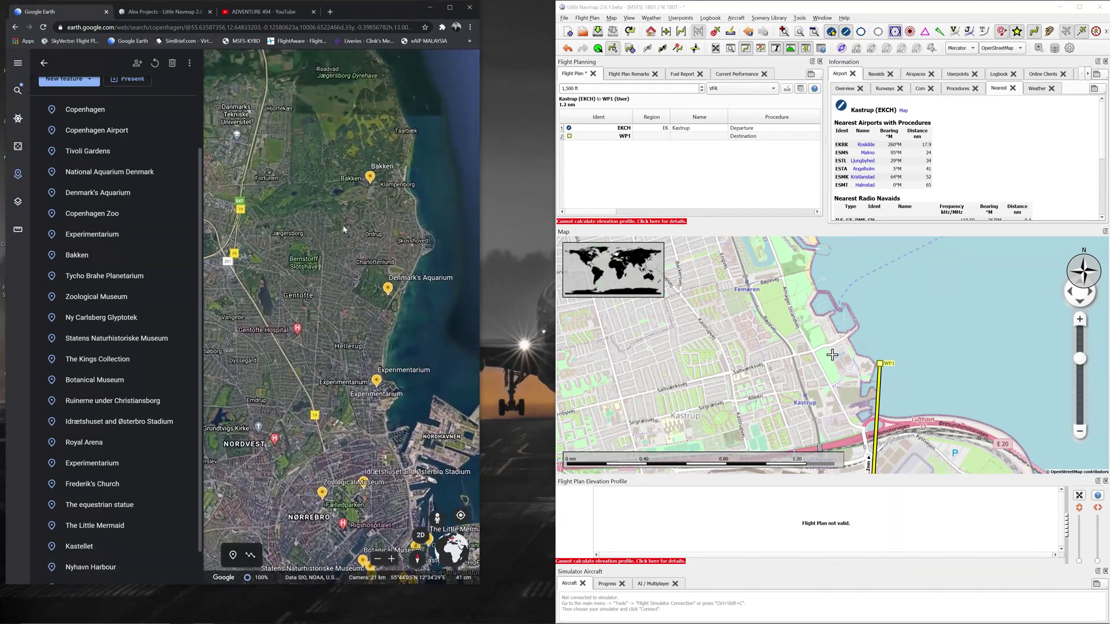
pyautogui.scroll(5, 334, 318)
pyautogui.scroll(3, 334, 319)
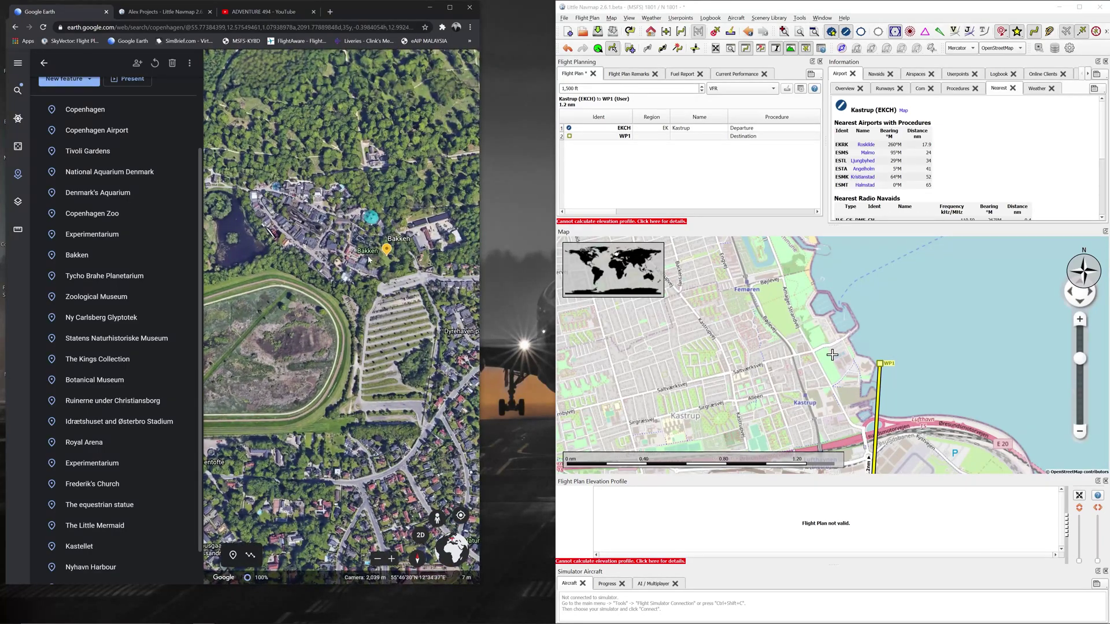
pyautogui.scroll(-5, 937, 322)
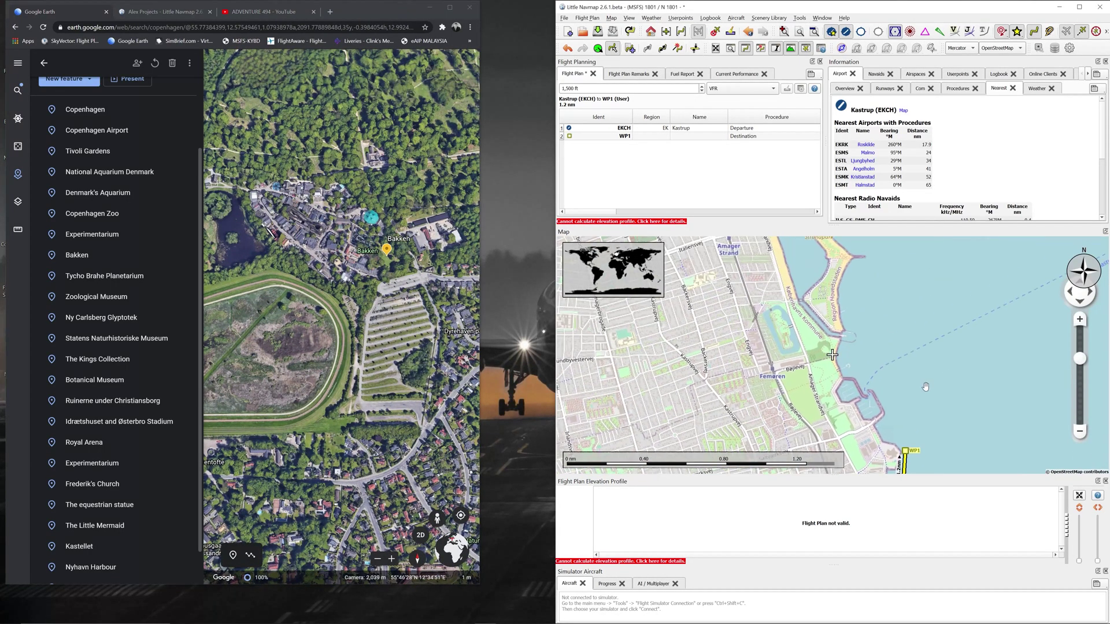
pyautogui.scroll(-1, 855, 306)
pyautogui.moveTo(856, 306); pyautogui.dragTo(867, 469)
pyautogui.moveTo(815, 242); pyautogui.dragTo(842, 333)
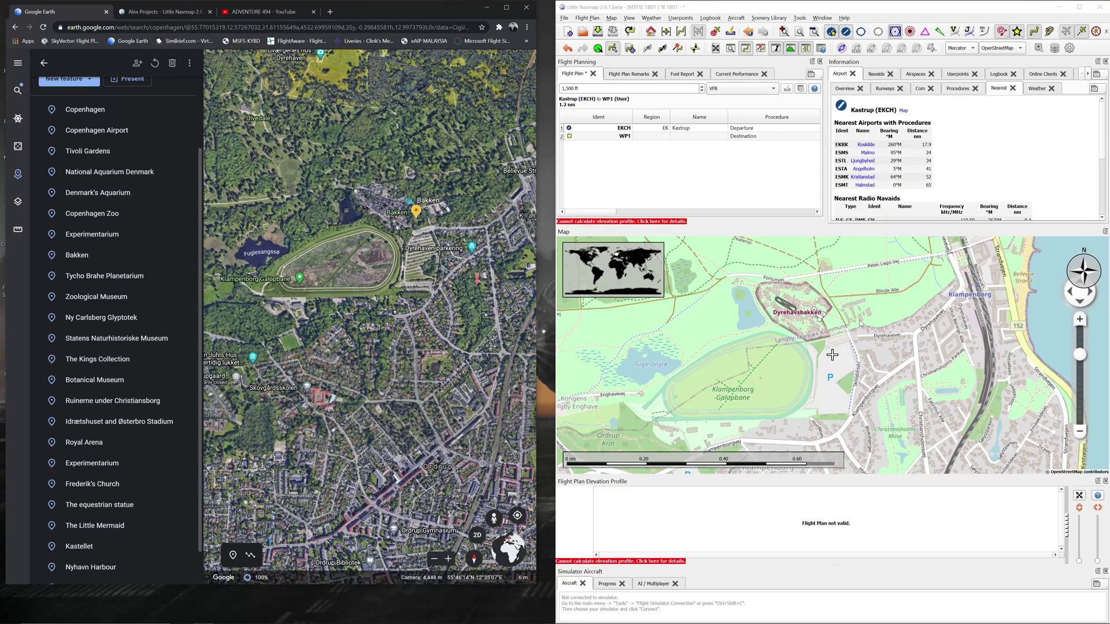
pyautogui.moveTo(884, 315); pyautogui.dragTo(869, 363)
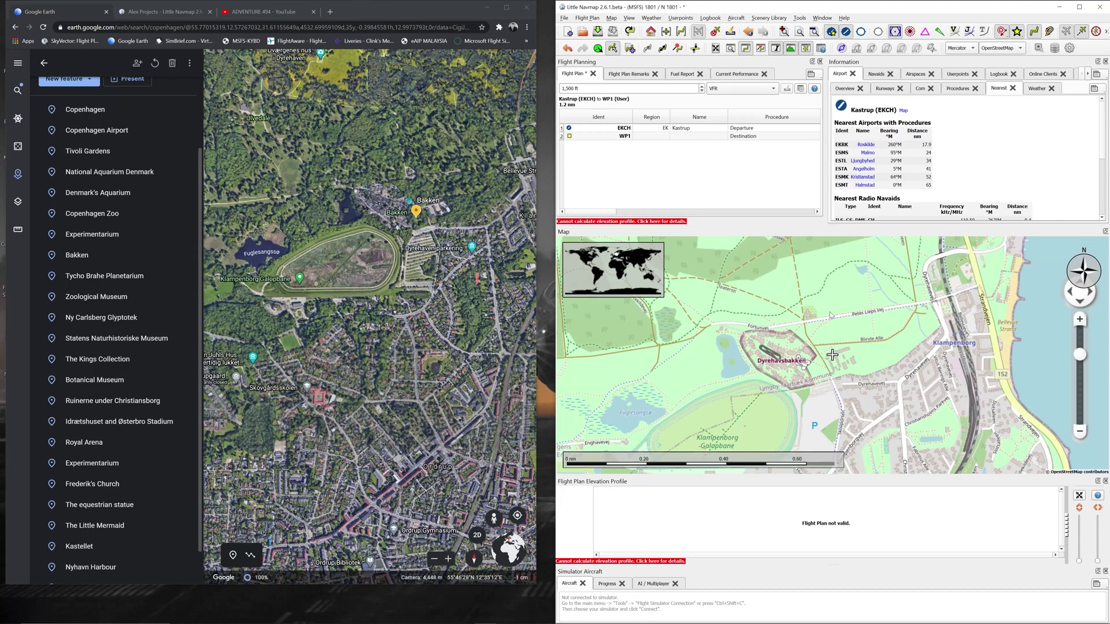
pyautogui.rightClick(839, 292)
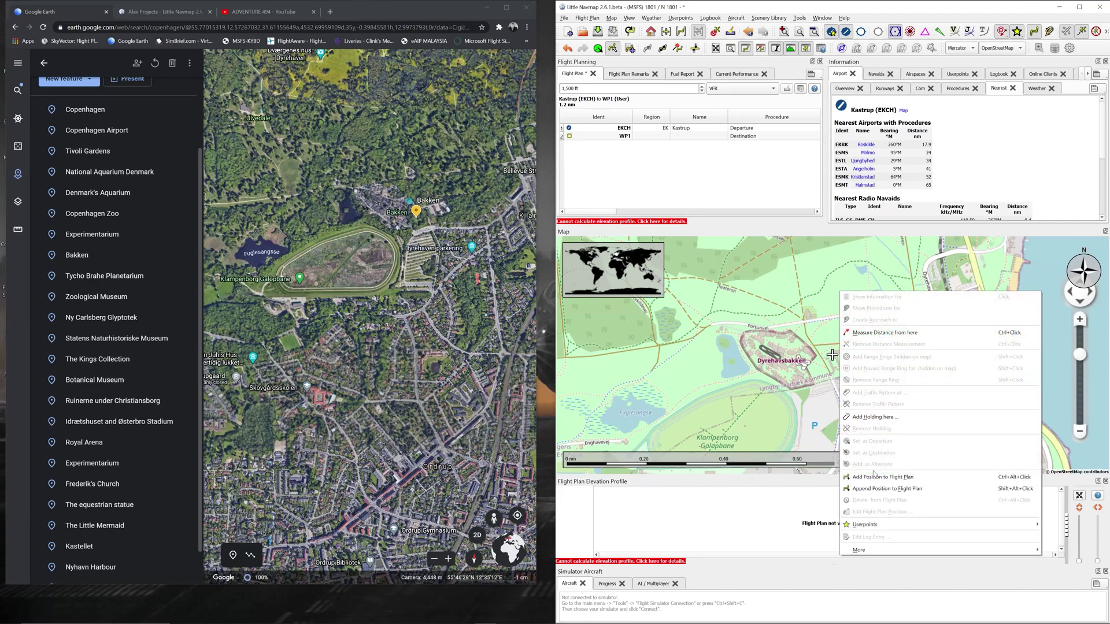
pyautogui.click(909, 490)
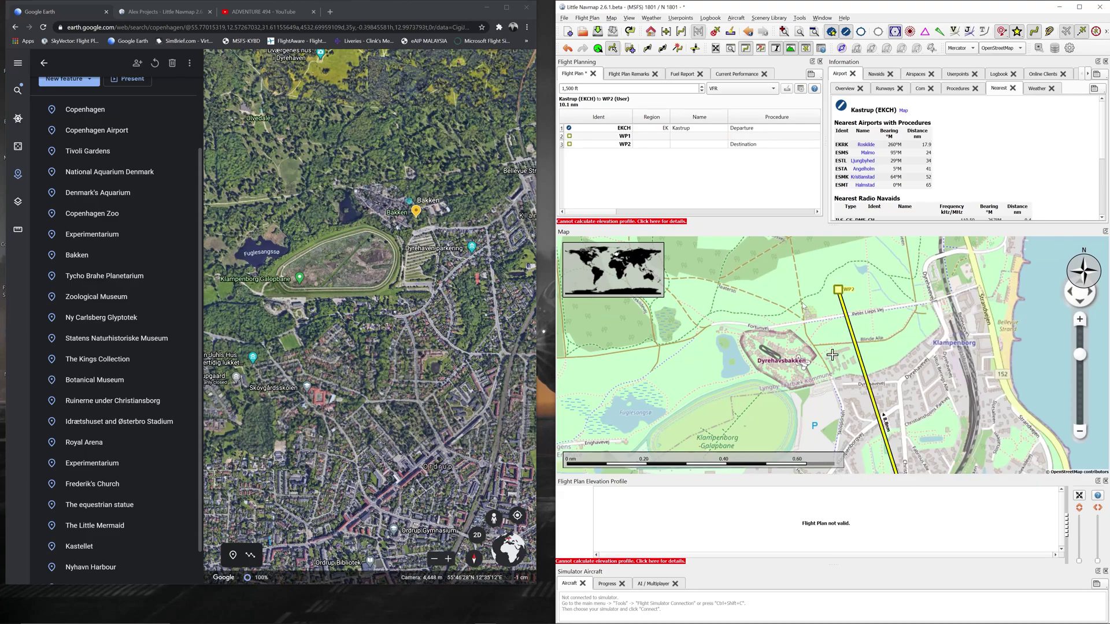
pyautogui.rightClick(693, 299)
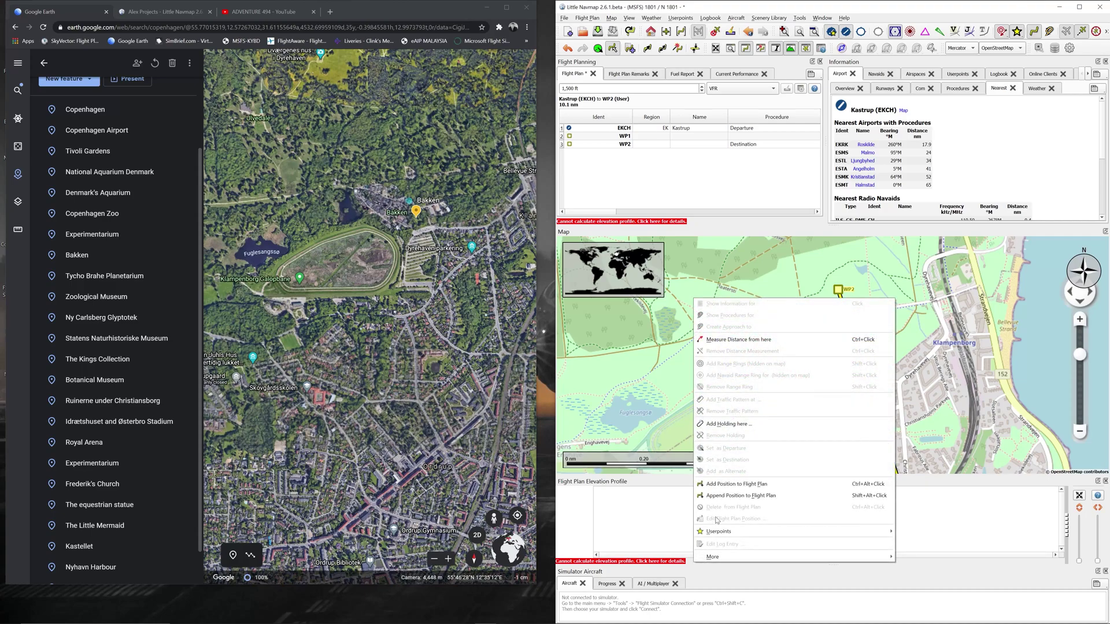
pyautogui.click(725, 498)
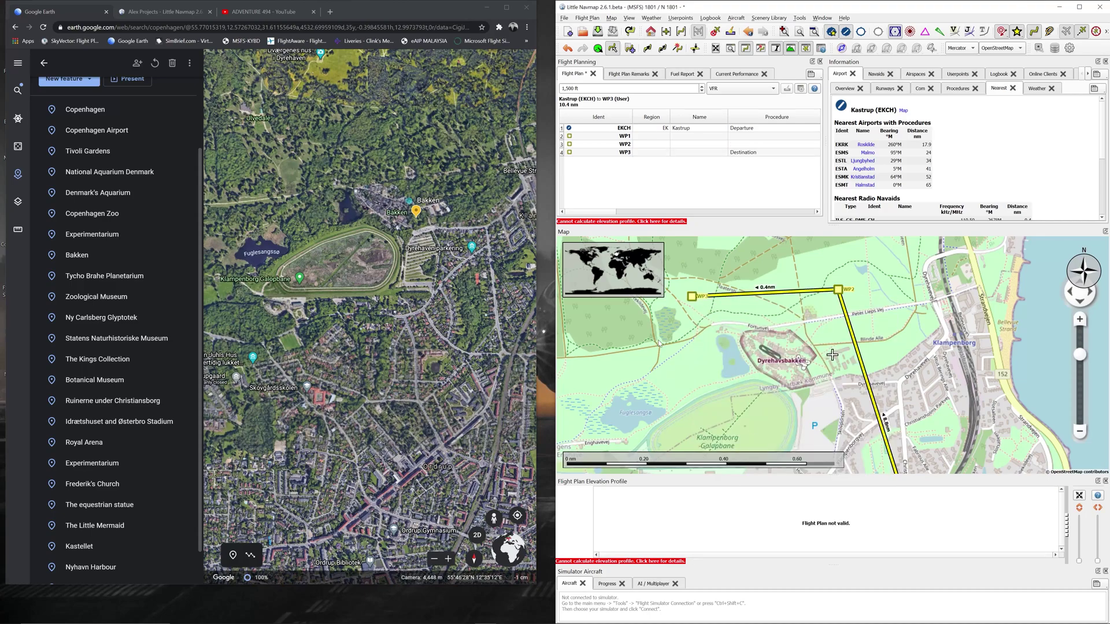
# Step: Locate Denmark's Aquarium in Google Earth and append a flight plan position west of the Charlottenlund forest, beside the railway line
pyautogui.moveTo(819, 433); pyautogui.dragTo(822, 316)
pyautogui.scroll(-2, 811, 336)
pyautogui.scroll(-2, 825, 355)
pyautogui.scroll(-3, 394, 345)
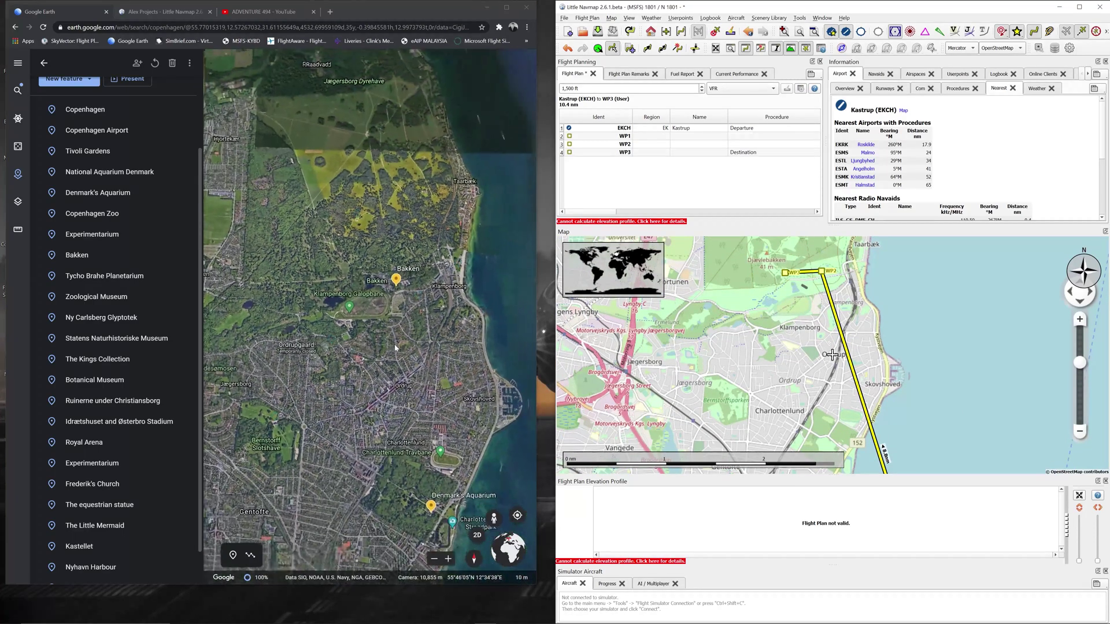
pyautogui.moveTo(394, 347); pyautogui.dragTo(397, 270)
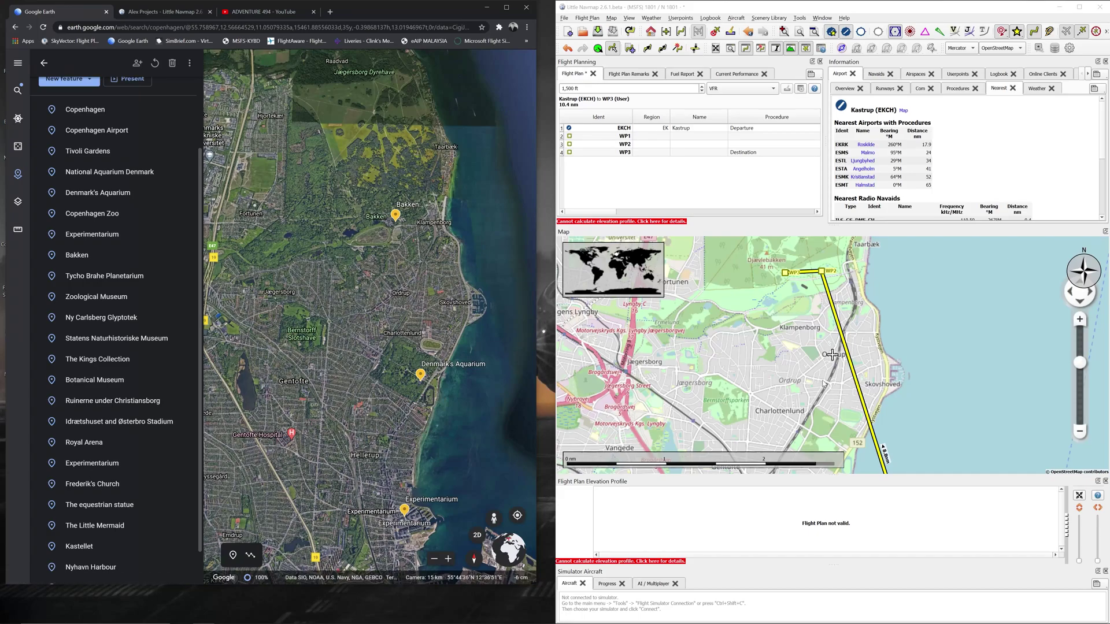
pyautogui.moveTo(820, 418); pyautogui.dragTo(812, 330)
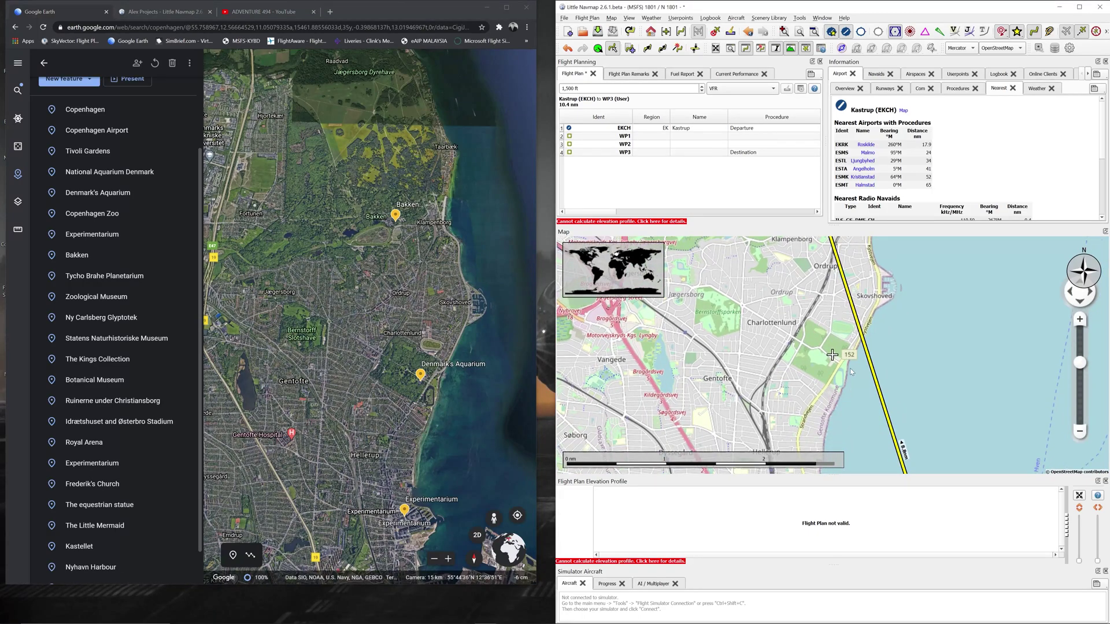
pyautogui.scroll(2, 831, 355)
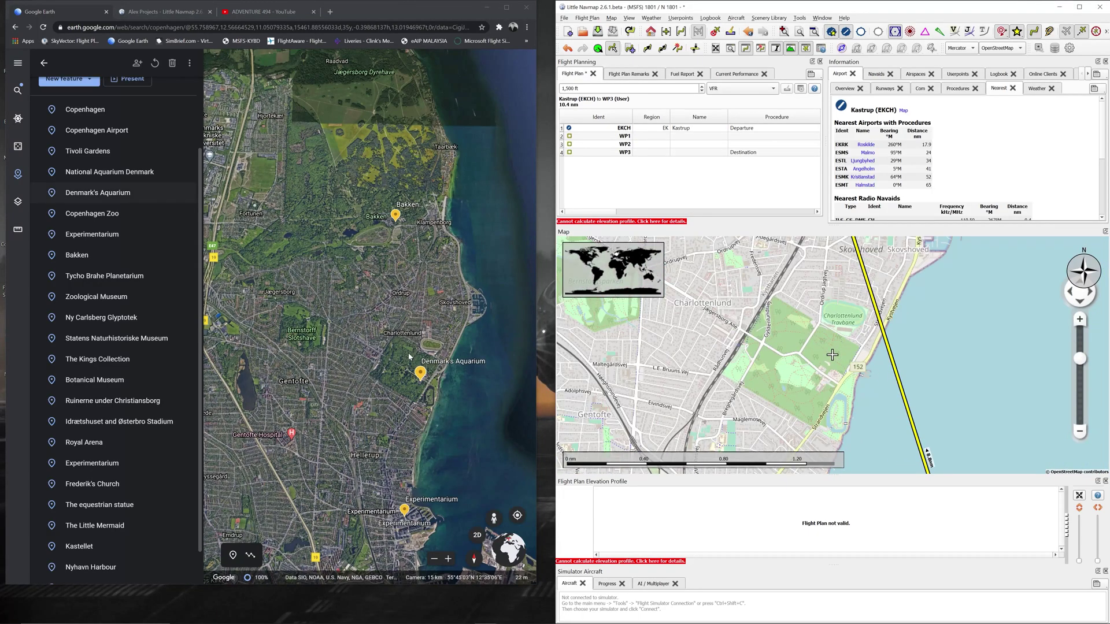
pyautogui.scroll(3, 437, 340)
pyautogui.moveTo(407, 393); pyautogui.dragTo(439, 340)
pyautogui.moveTo(399, 425); pyautogui.dragTo(420, 344)
pyautogui.scroll(-2, 420, 344)
pyautogui.scroll(-2, 419, 344)
pyautogui.moveTo(758, 343); pyautogui.dragTo(746, 294)
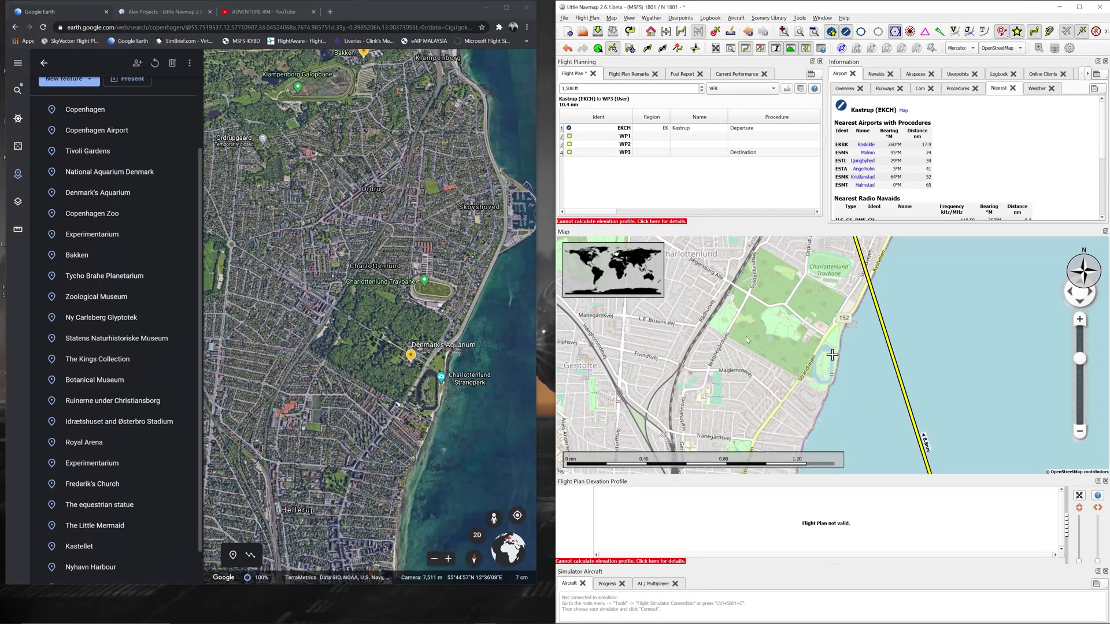
pyautogui.rightClick(699, 306)
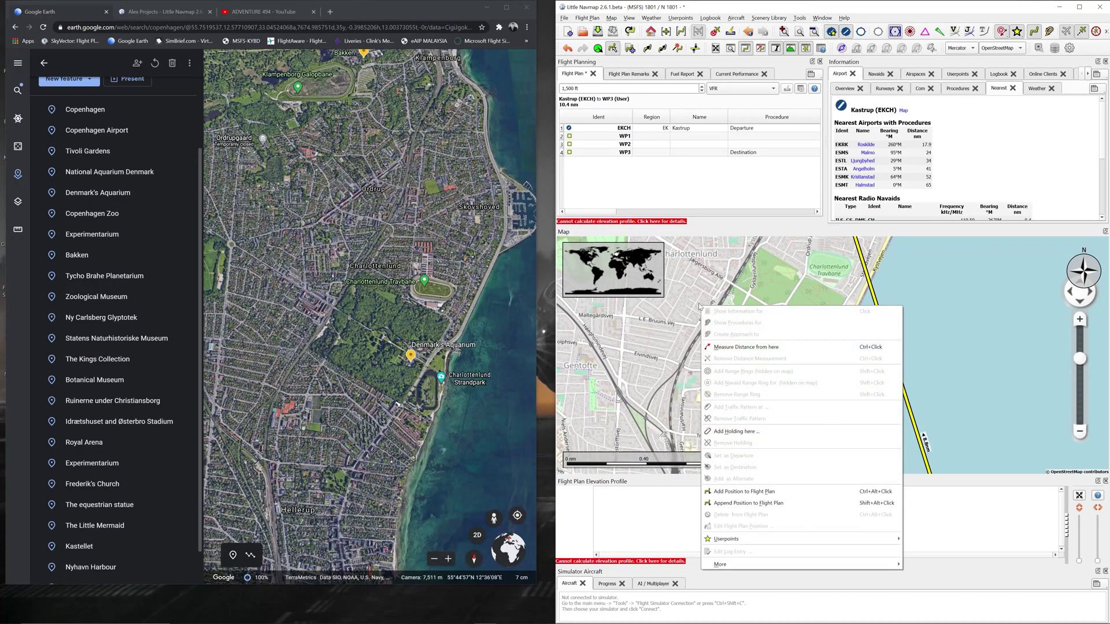
pyautogui.click(746, 502)
# Step: Load the prepared flight plan VFR Kastrup (EKCH) to Kastrup (EKCH).lnmpln
pyautogui.scroll(-2, 770, 356)
pyautogui.scroll(-4, 773, 358)
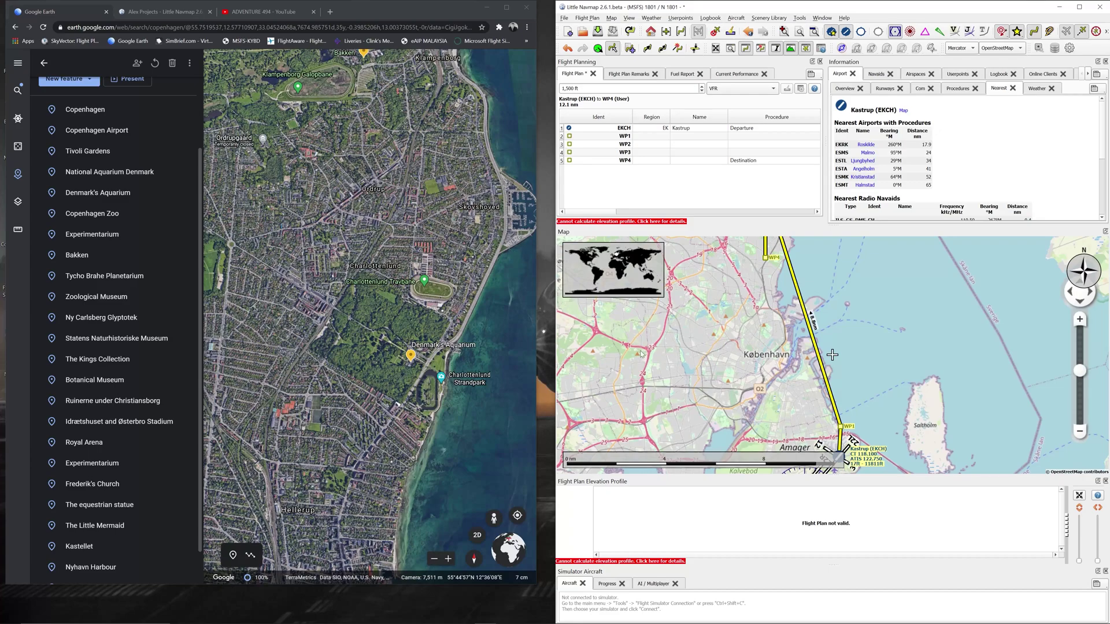
pyautogui.scroll(-4, 341, 403)
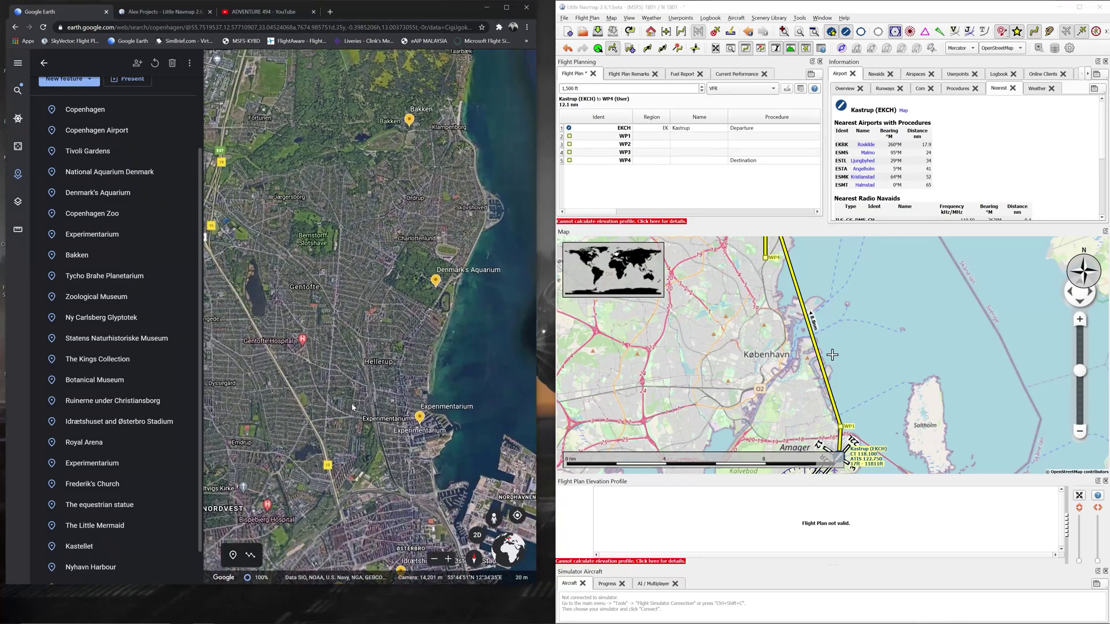
pyautogui.moveTo(726, 389); pyautogui.dragTo(832, 353)
pyautogui.moveTo(816, 303); pyautogui.dragTo(815, 332)
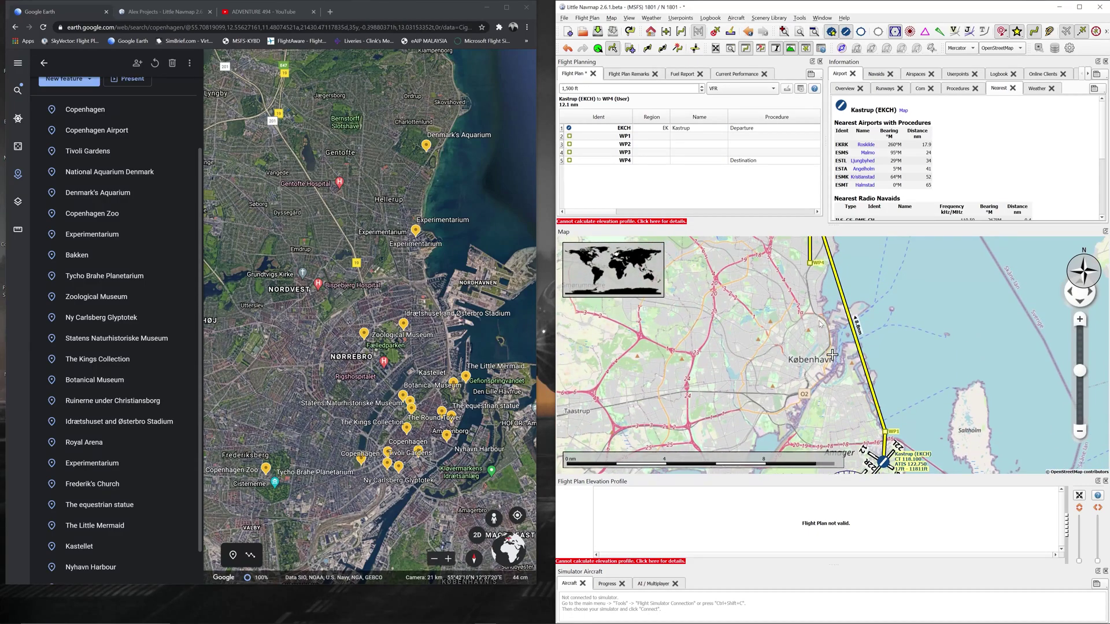
pyautogui.press('Down')
pyautogui.press('Down')
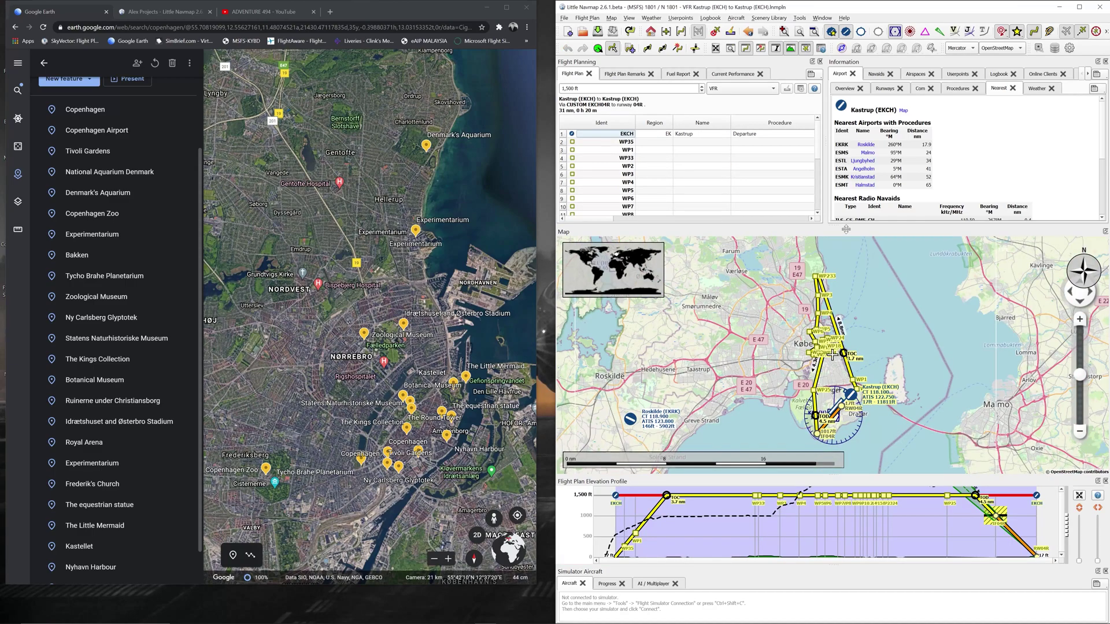
# Step: Review the loaded plan's waypoint list and its route over Copenhagen on the map
pyautogui.scroll(-2, 850, 319)
pyautogui.scroll(2, 850, 320)
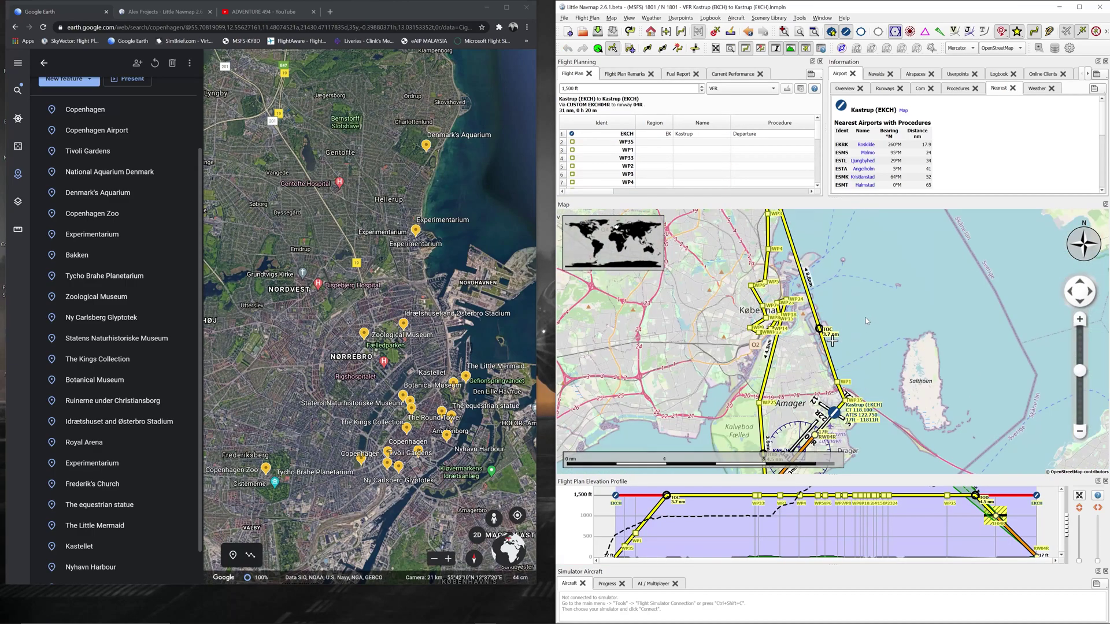
pyautogui.scroll(-1, 866, 317)
pyautogui.scroll(2, 871, 332)
pyautogui.scroll(-2, 820, 151)
pyautogui.scroll(-4, 812, 155)
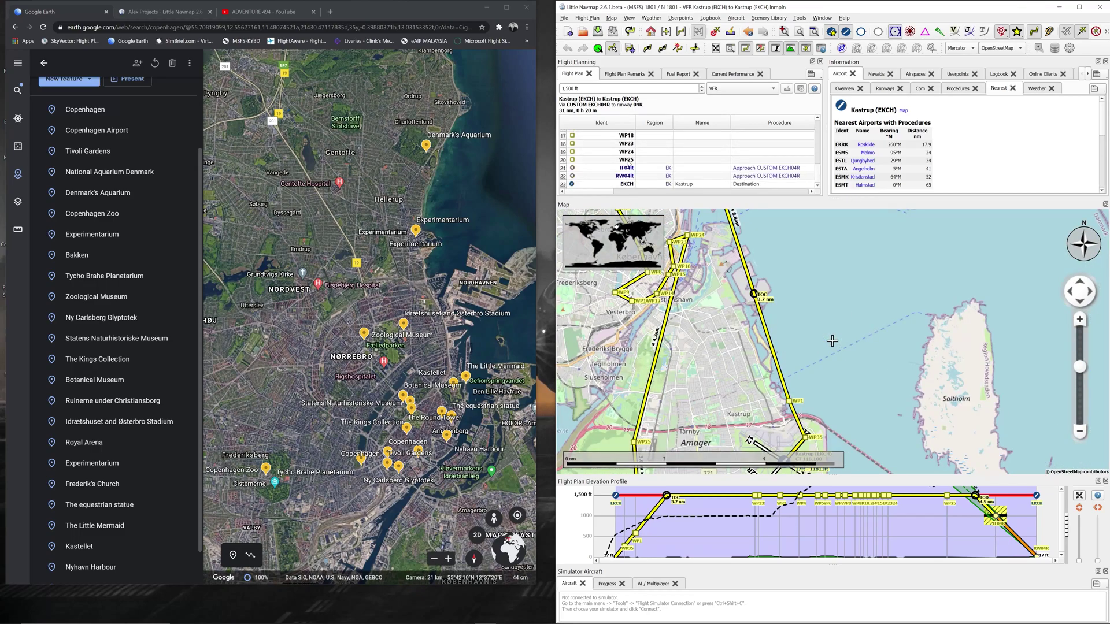
pyautogui.scroll(4, 818, 155)
# Step: Review the Create Approach options for Kastrup (EKCH) with runway 04R selected, and close the dialog without adding an approach
pyautogui.moveTo(779, 329); pyautogui.dragTo(825, 351)
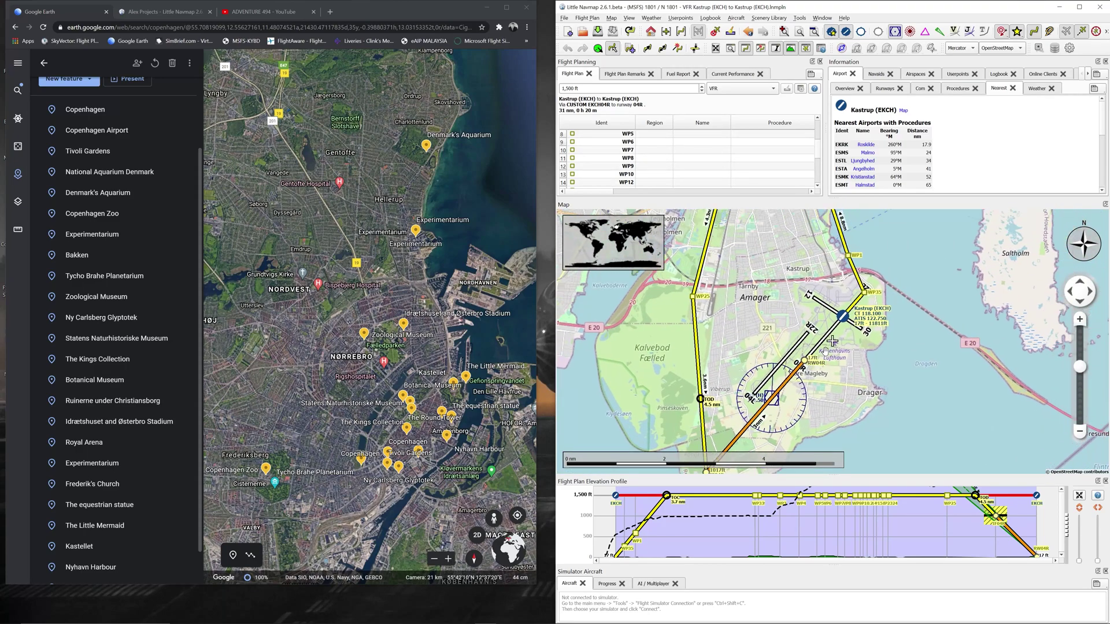
pyautogui.scroll(3, 843, 316)
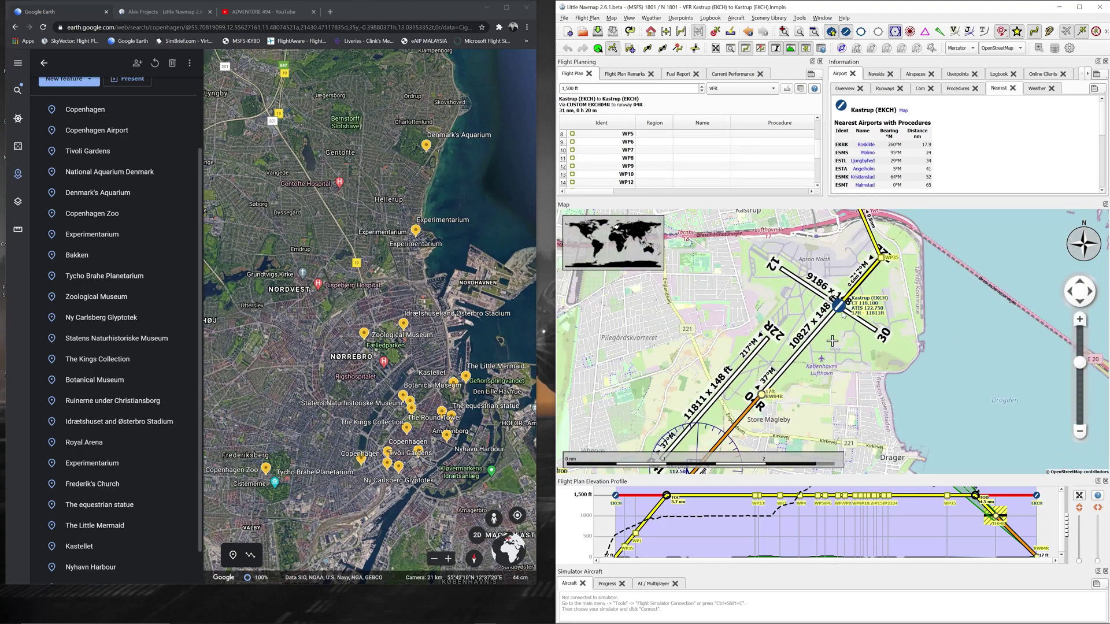
pyautogui.rightClick(841, 308)
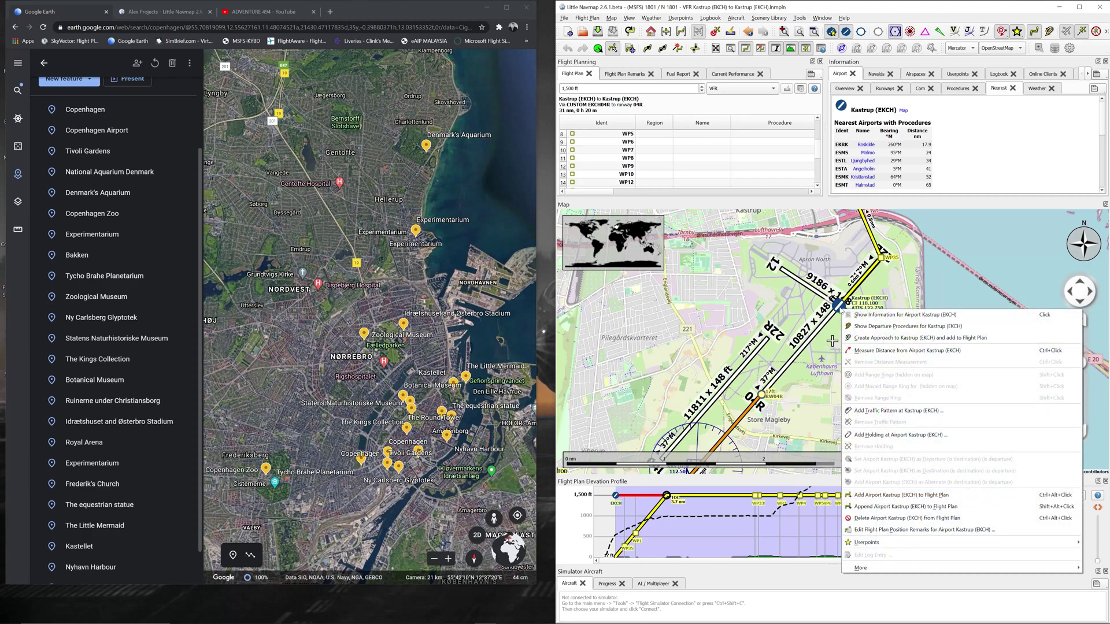
pyautogui.click(911, 339)
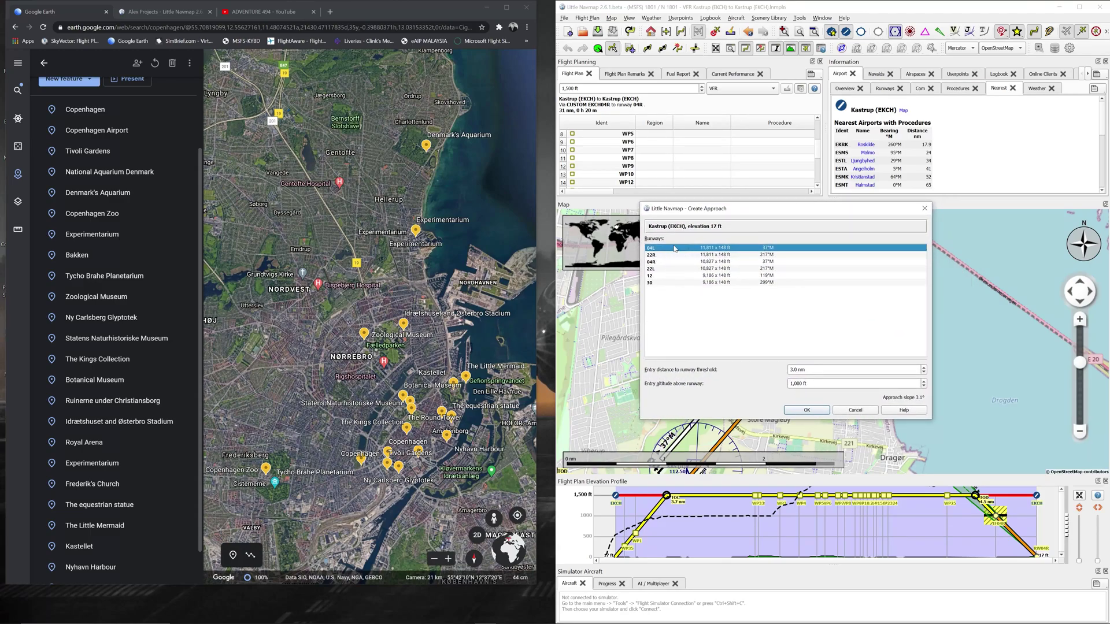
pyautogui.moveTo(781, 213); pyautogui.dragTo(791, 159)
pyautogui.click(774, 208)
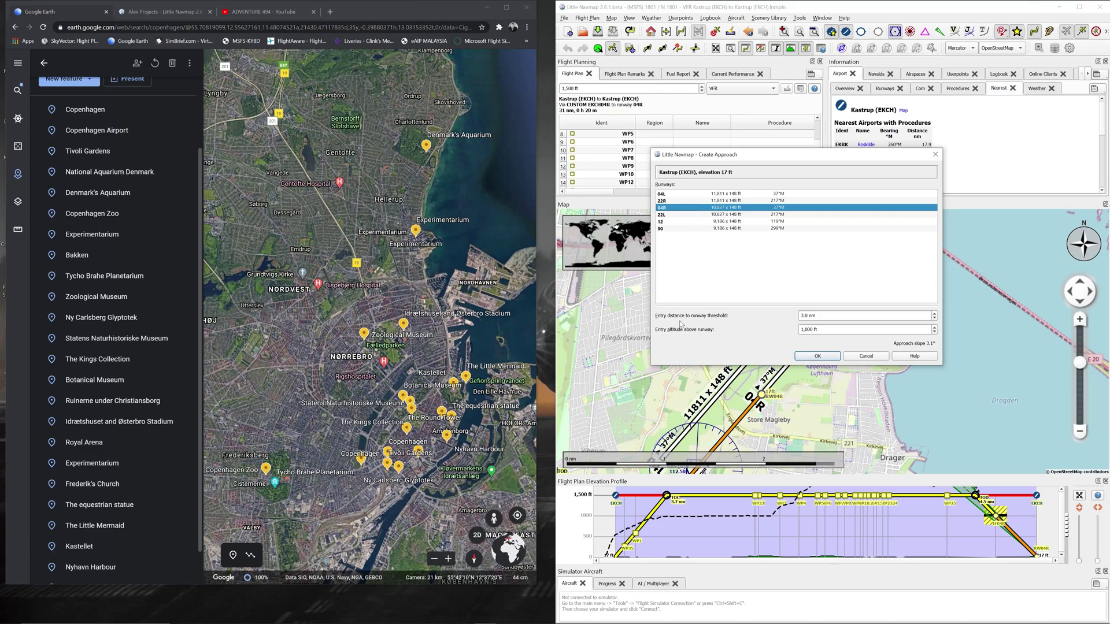
pyautogui.press('Tab')
pyautogui.press('Tab')
pyautogui.click(934, 155)
# Step: Examine the custom approach leg to runway 04R on the map and enlarge the flight plan elevation profile pane
pyautogui.moveTo(808, 427); pyautogui.dragTo(860, 339)
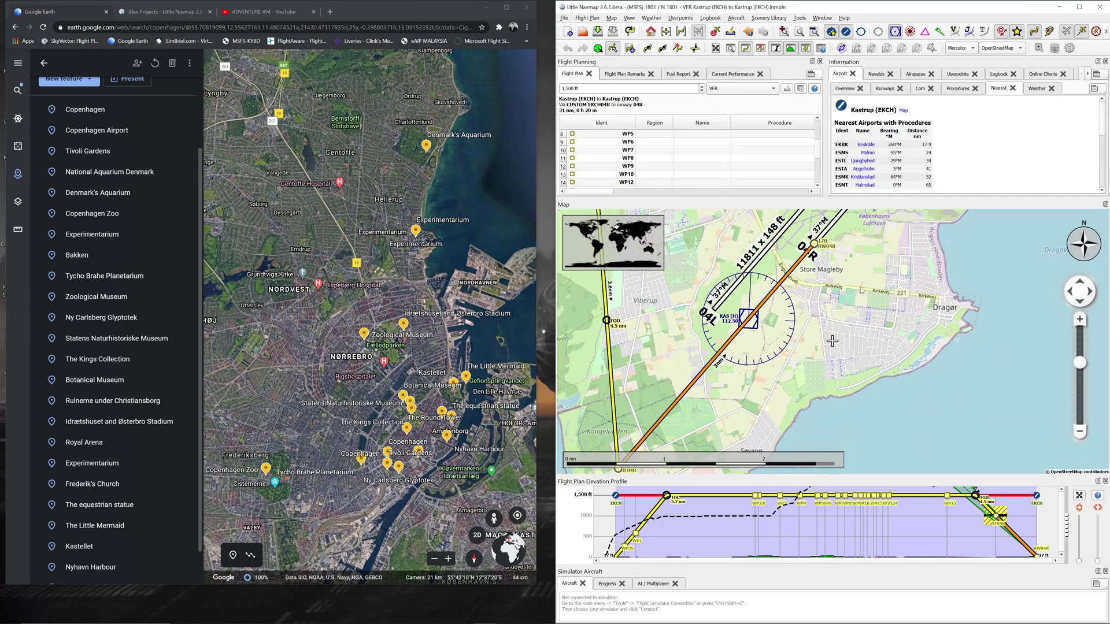
pyautogui.scroll(-1, 839, 319)
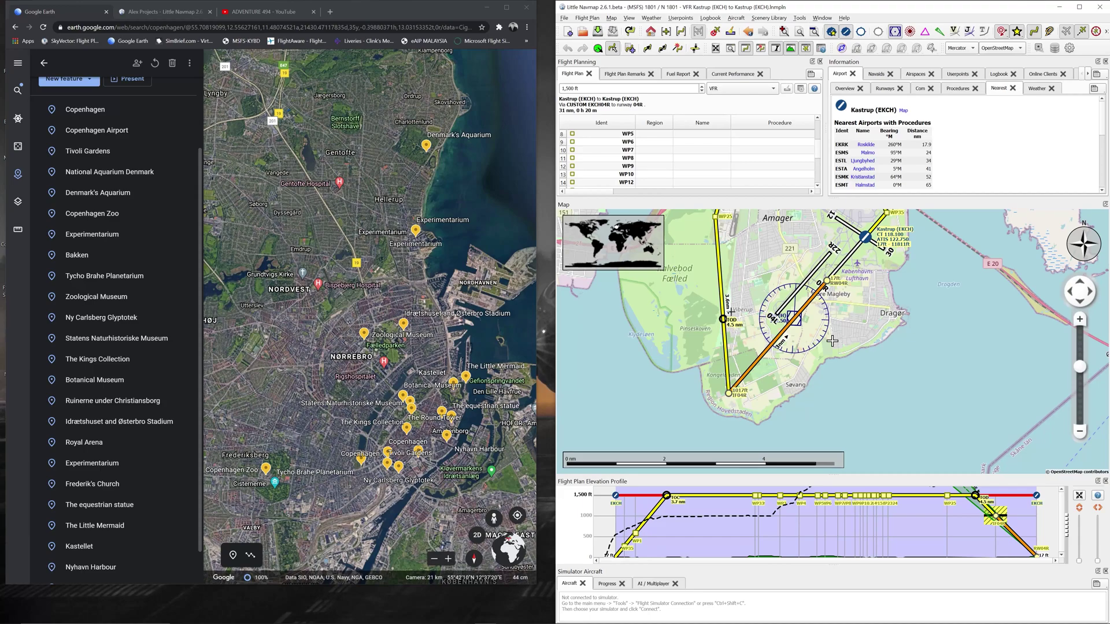
pyautogui.moveTo(829, 362); pyautogui.dragTo(833, 388)
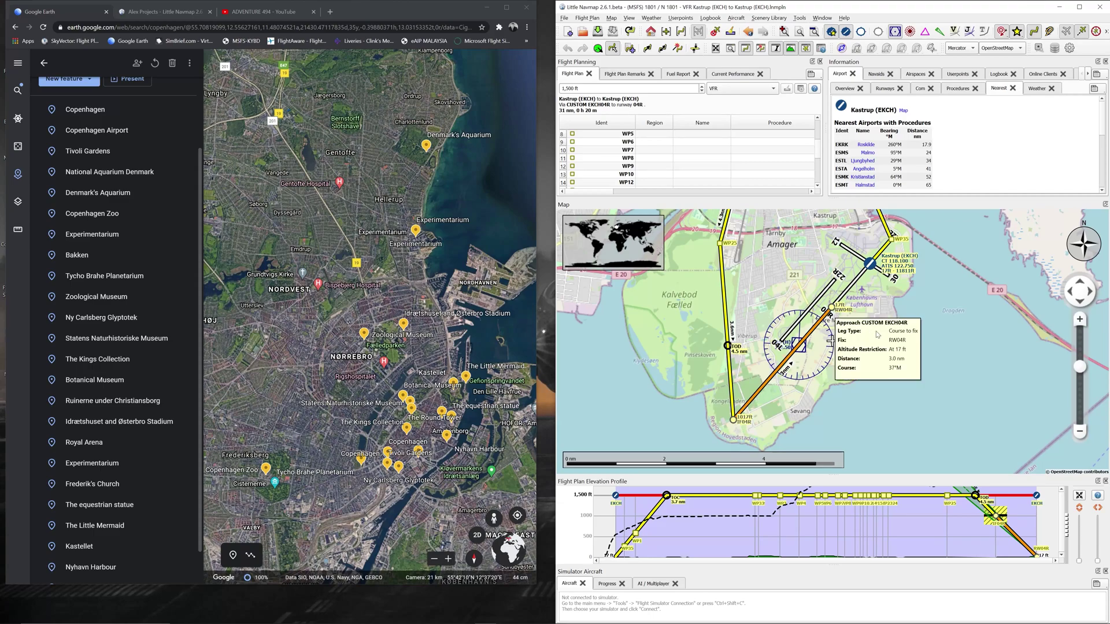
pyautogui.moveTo(909, 311)
pyautogui.mouseDown()
pyautogui.moveTo(915, 338)
pyautogui.moveTo(908, 323)
pyautogui.mouseUp()
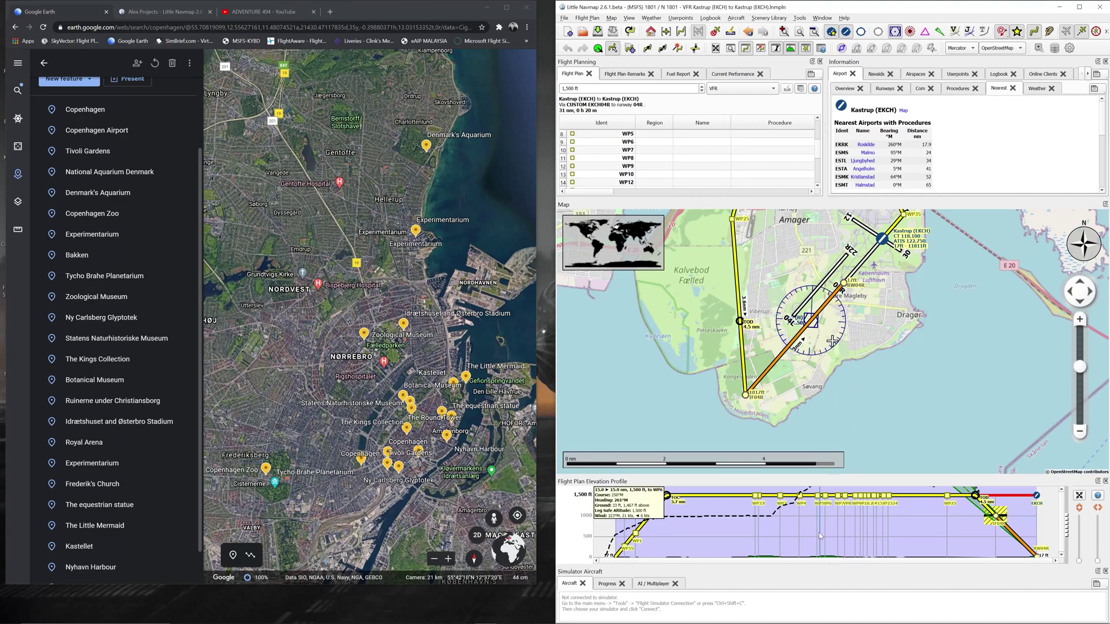
pyautogui.moveTo(835, 463); pyautogui.dragTo(835, 419)
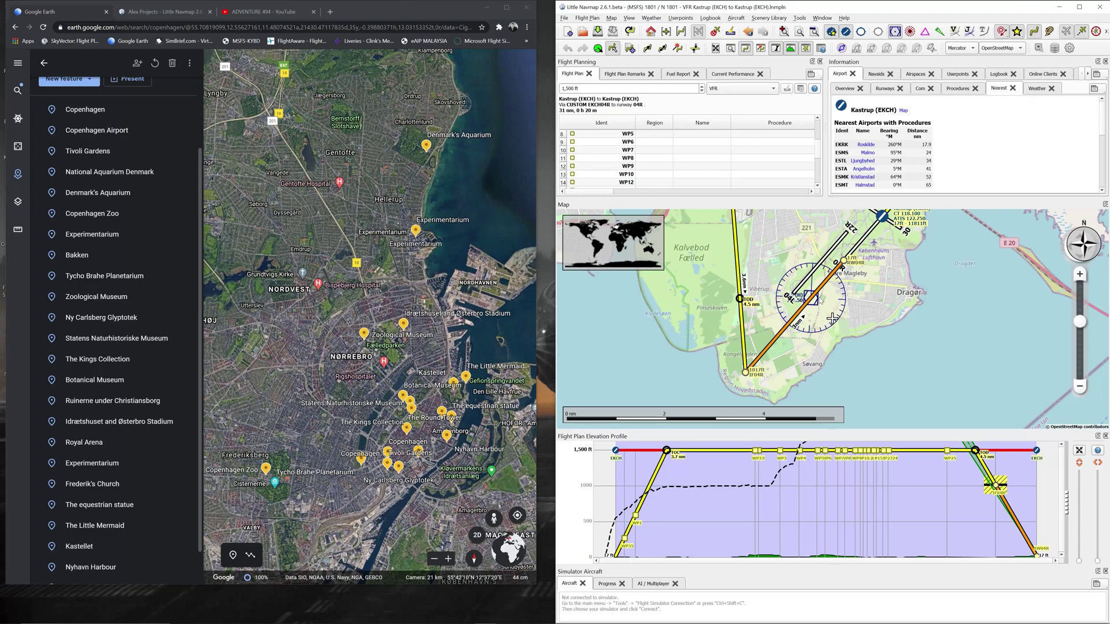
# Step: Open the program options at the Cache and Files page to check the offline GLOBE elevation data settings
pyautogui.moveTo(831, 318)
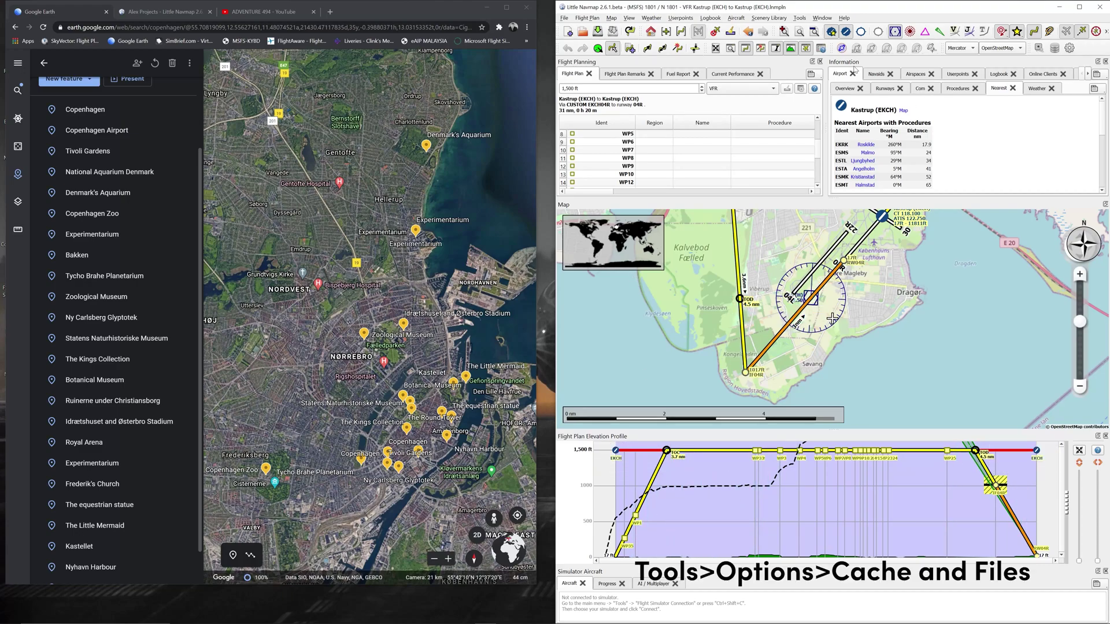
pyautogui.click(800, 19)
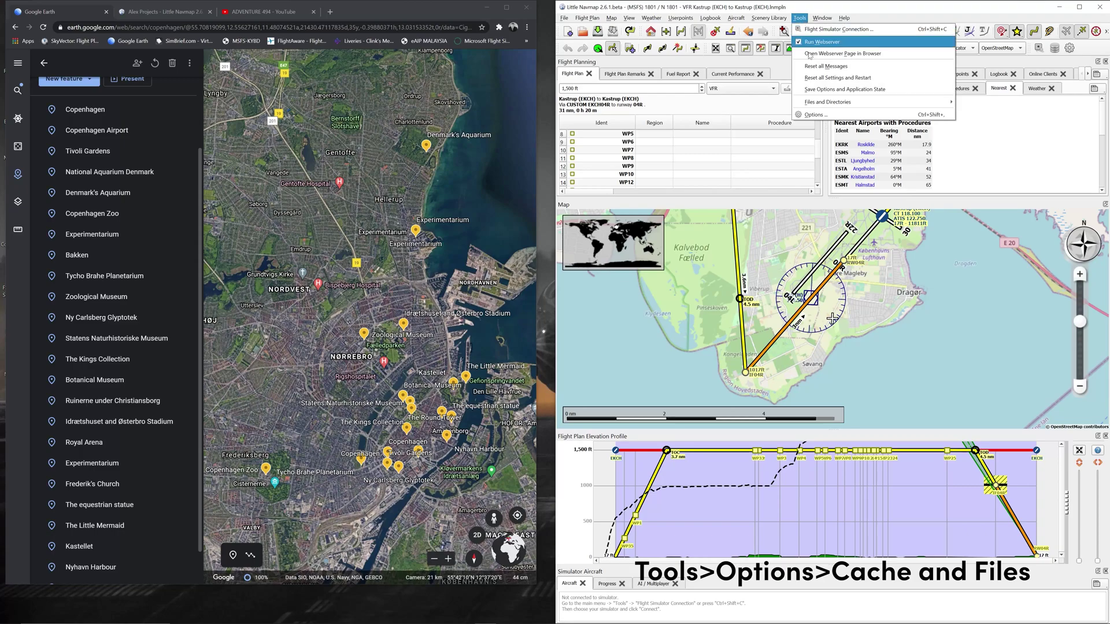
pyautogui.click(814, 114)
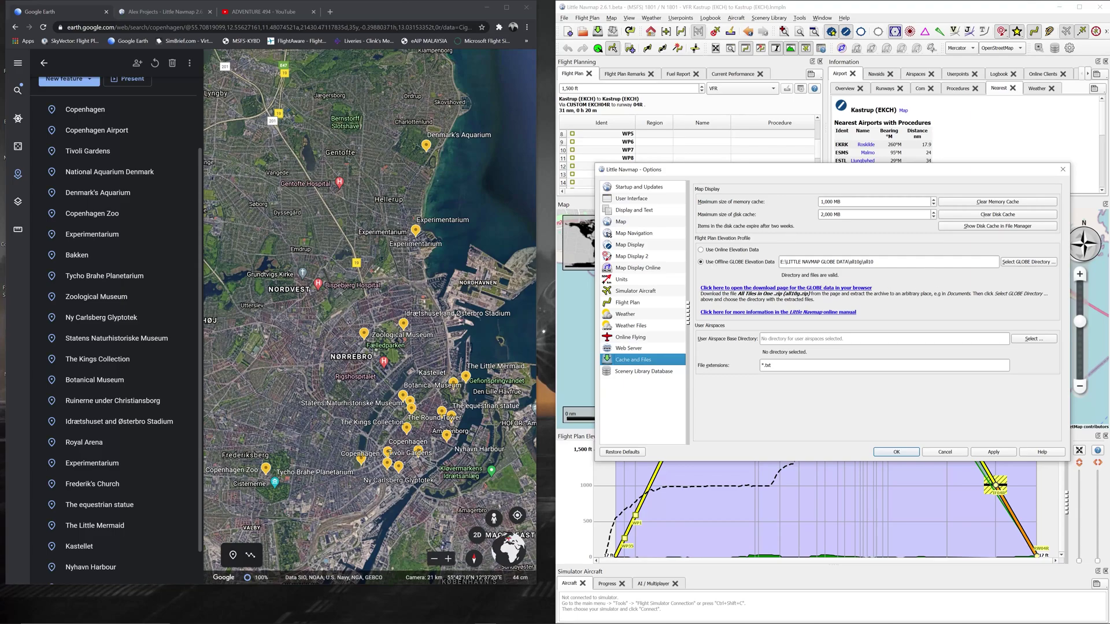
# Step: Check the offline GLOBE elevation data directory path and close the options without making changes
pyautogui.moveTo(873, 261); pyautogui.dragTo(776, 264)
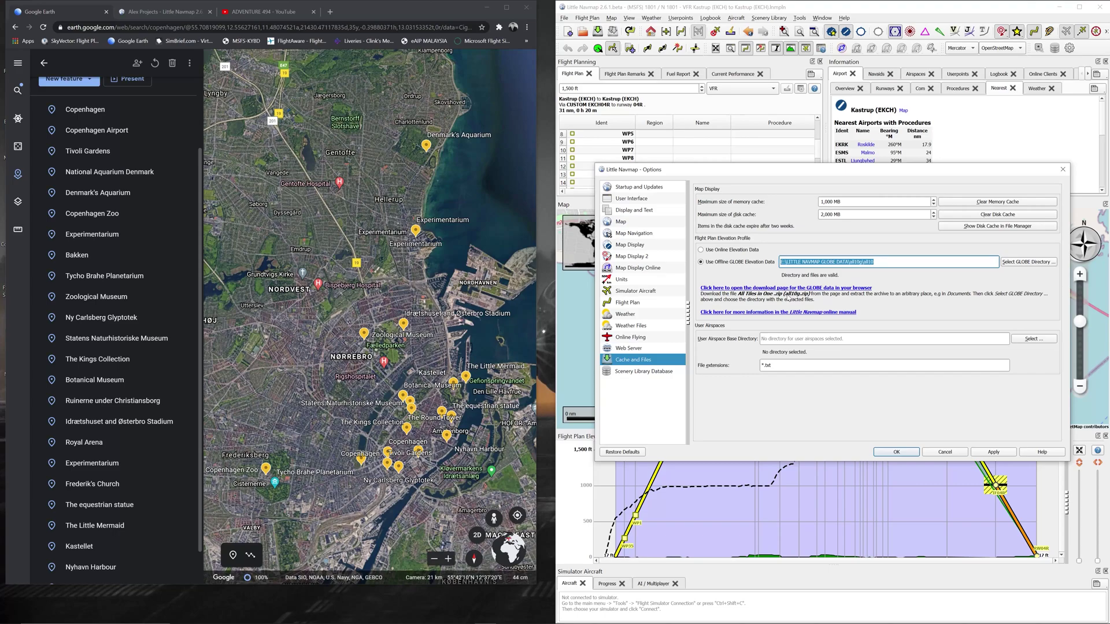
pyautogui.click(936, 455)
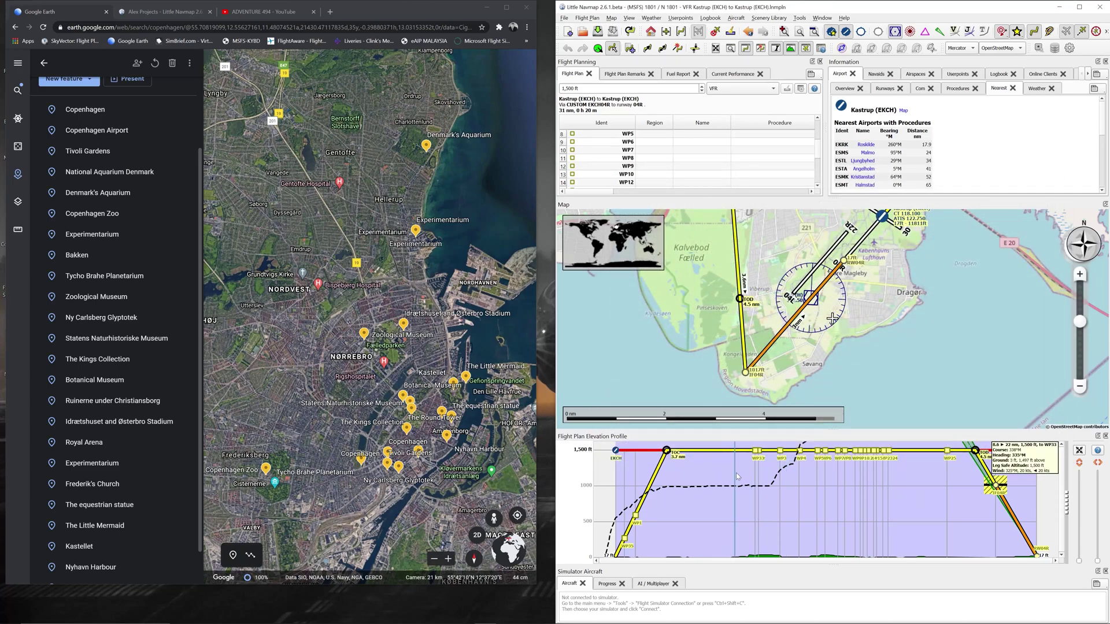
# Step: Set the flight plan altitude to 2,000 ft and view the whole route on the map
pyautogui.moveTo(583, 88); pyautogui.dragTo(559, 88)
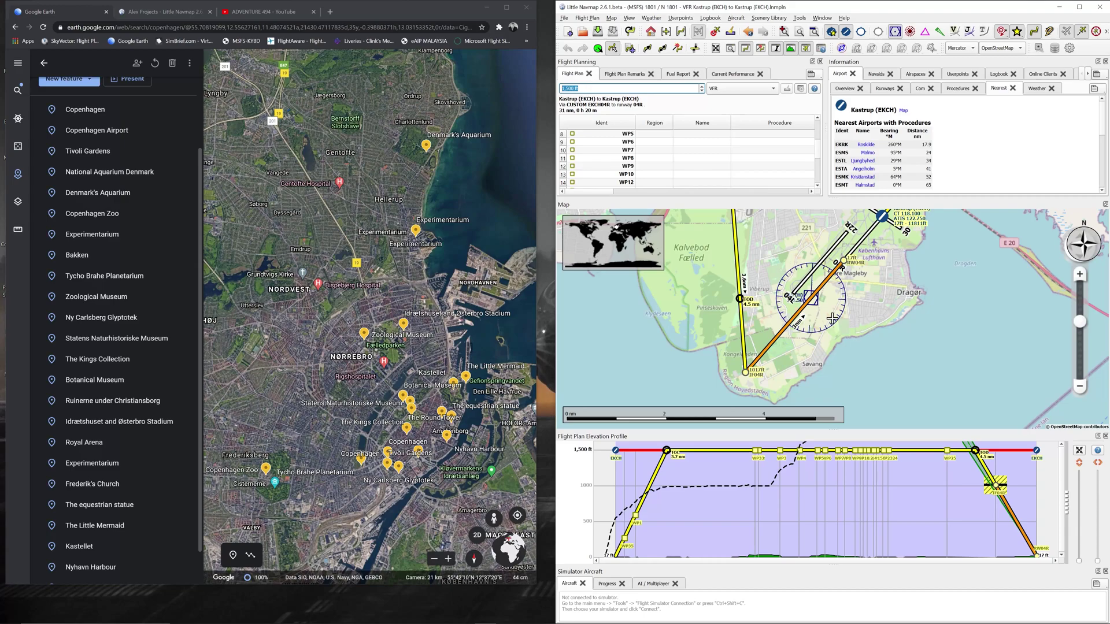
pyautogui.write('20')
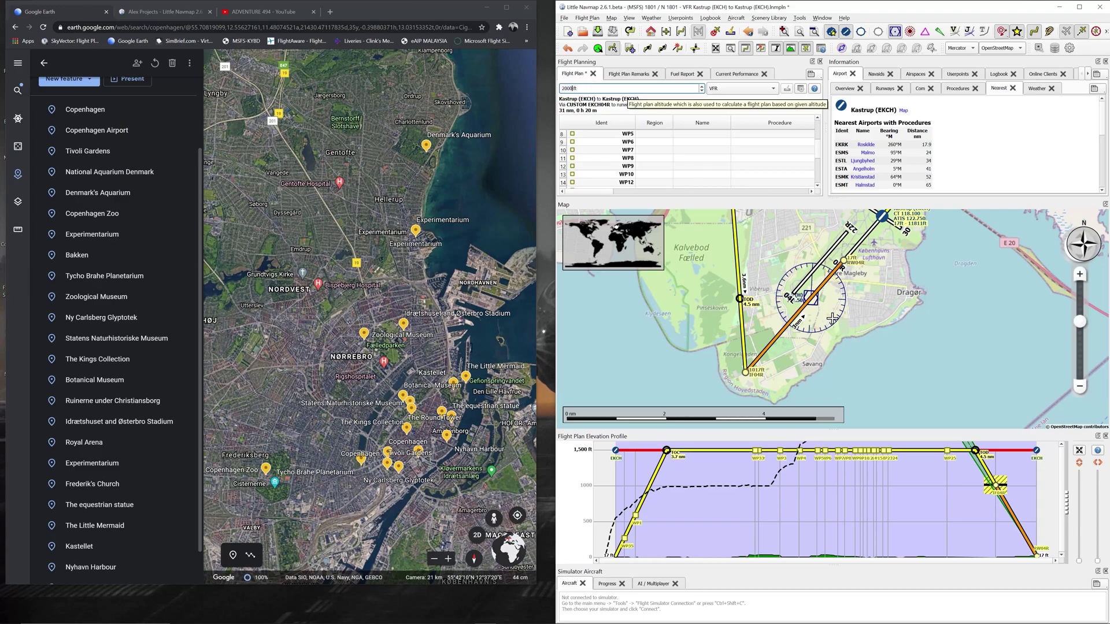
pyautogui.press('Return')
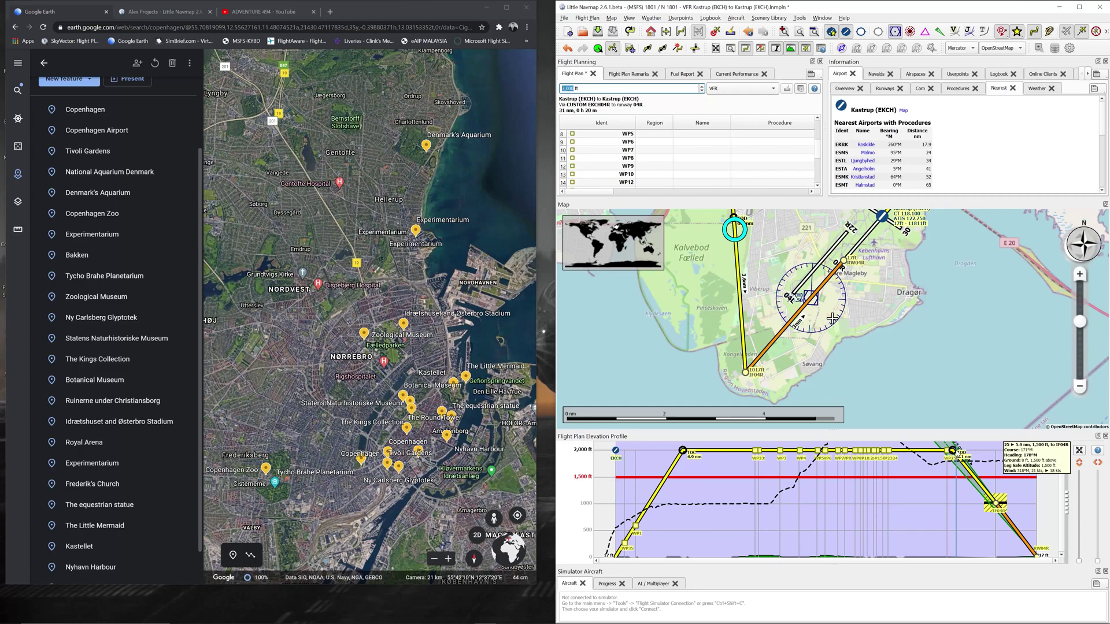
pyautogui.scroll(-3, 848, 302)
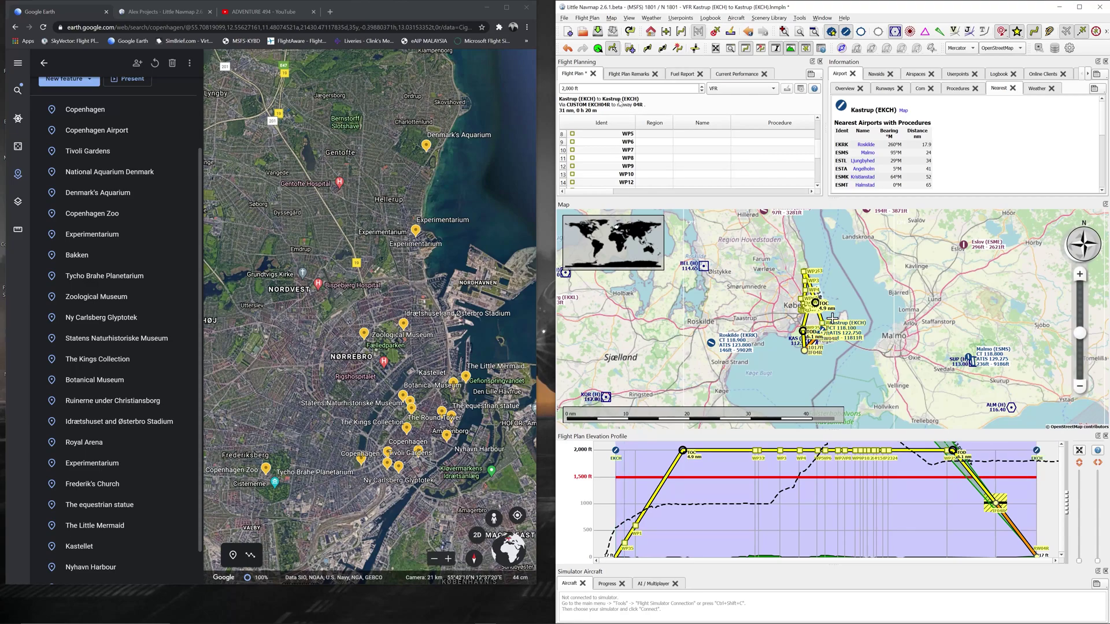
# Step: Set the flight plan altitude back to 1,500 ft
pyautogui.moveTo(580, 89); pyautogui.dragTo(549, 91)
pyautogui.write('15')
pyautogui.press('Return')
pyautogui.press('Return')
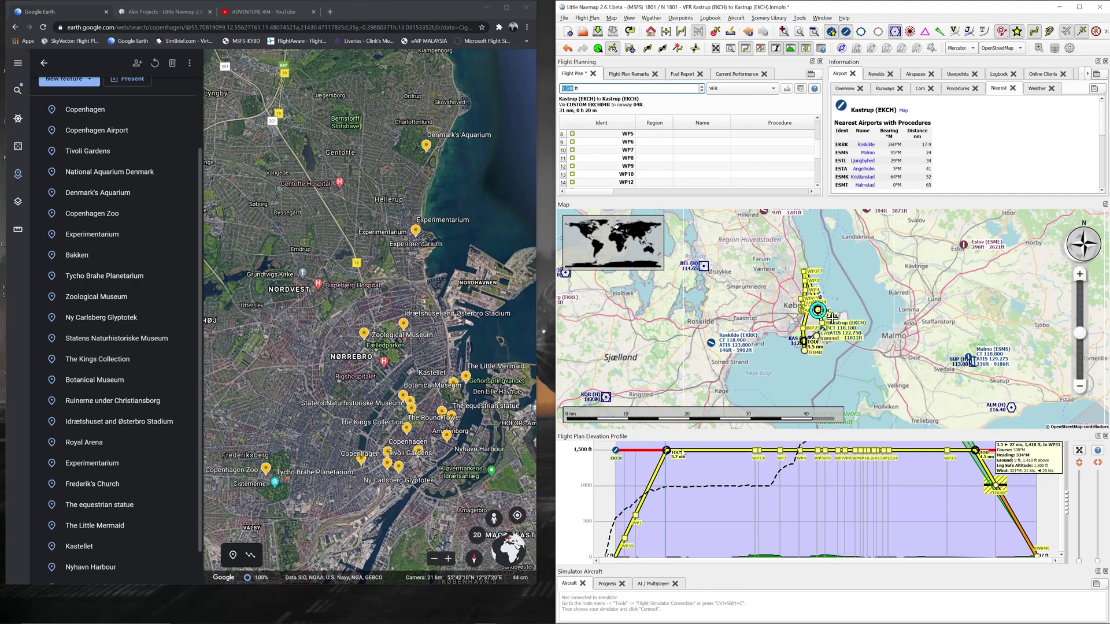
# Step: Enlarge the map by shrinking the elevation profile, and examine the tour route between Kastrup, the city and the runway 04R approach
pyautogui.moveTo(842, 433); pyautogui.dragTo(841, 480)
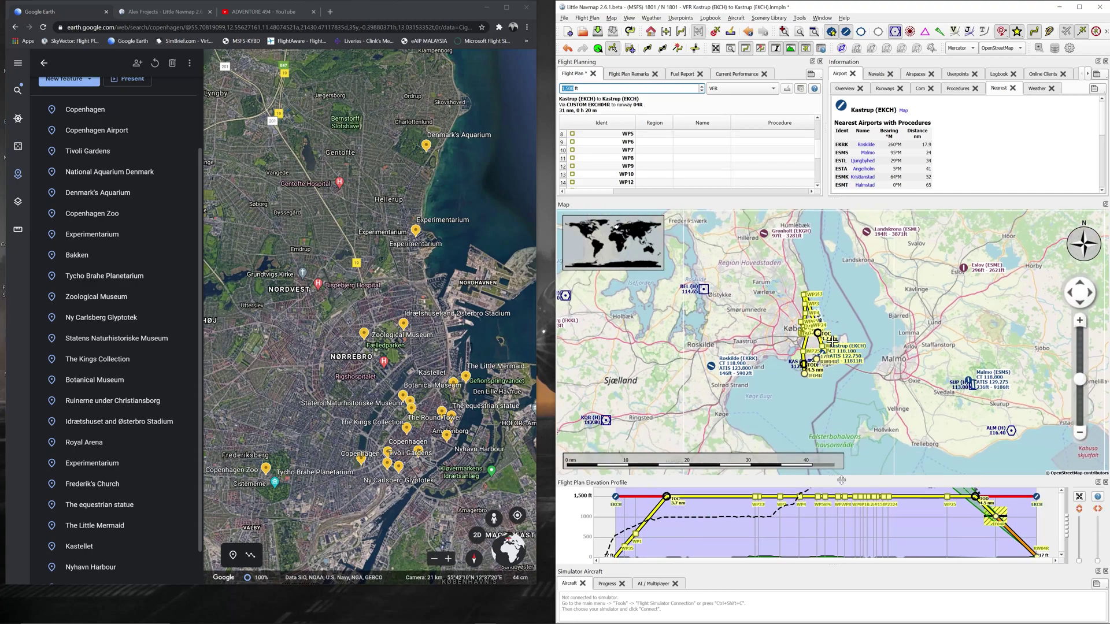
pyautogui.scroll(2, 831, 375)
pyautogui.moveTo(815, 313); pyautogui.dragTo(845, 371)
pyautogui.scroll(-1, 844, 371)
pyautogui.moveTo(866, 330); pyautogui.dragTo(884, 398)
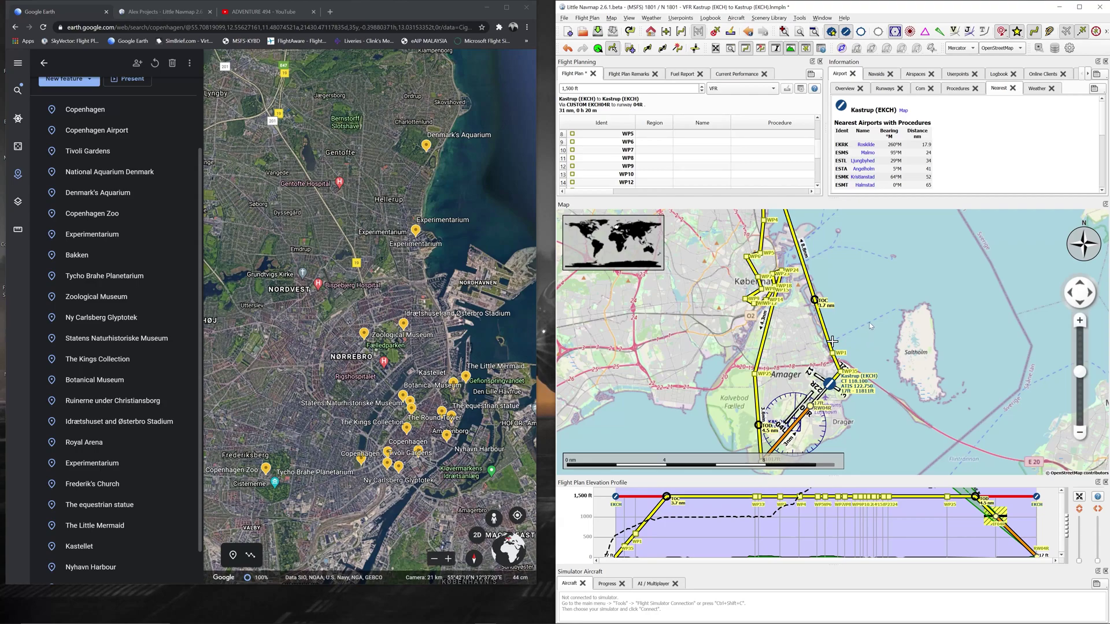
pyautogui.moveTo(877, 302); pyautogui.dragTo(884, 281)
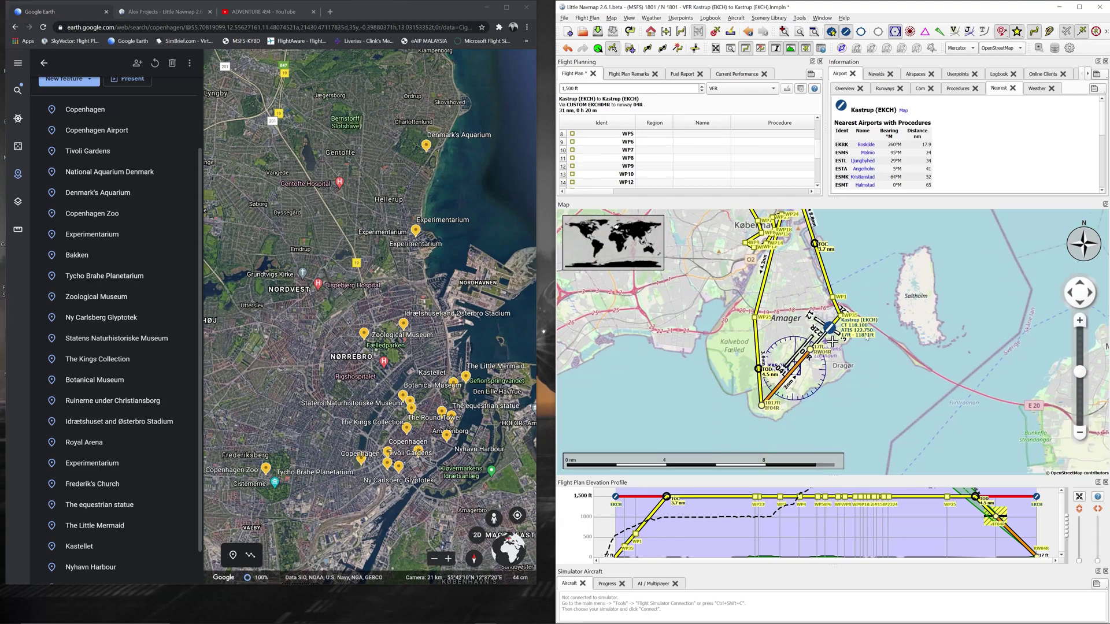
pyautogui.moveTo(875, 285); pyautogui.dragTo(881, 358)
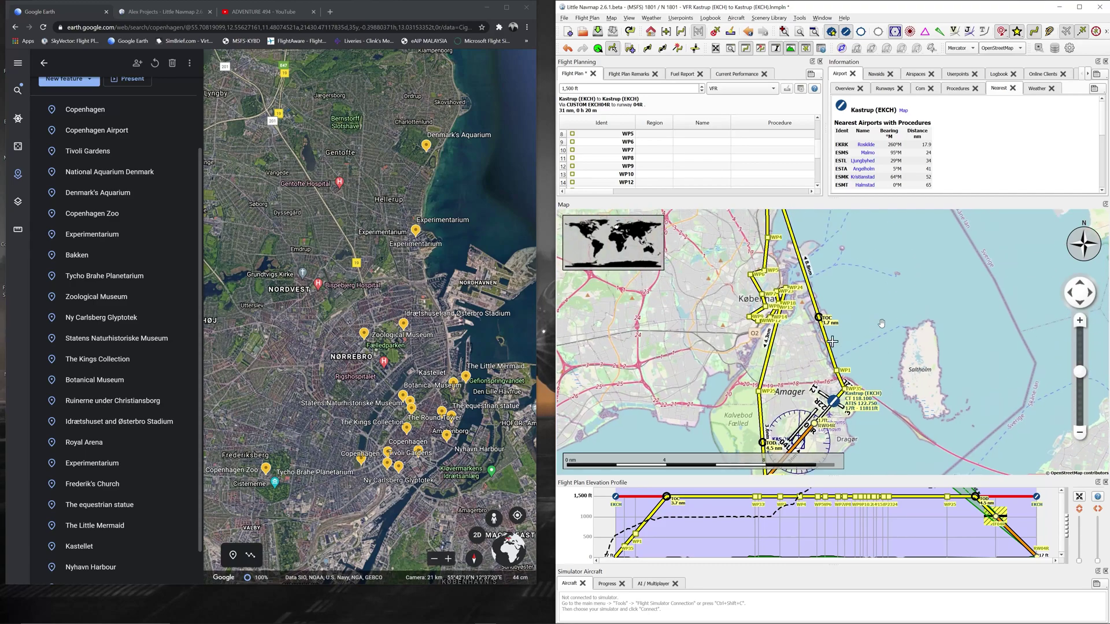
pyautogui.moveTo(866, 295); pyautogui.dragTo(883, 369)
pyautogui.moveTo(813, 471); pyautogui.dragTo(815, 394)
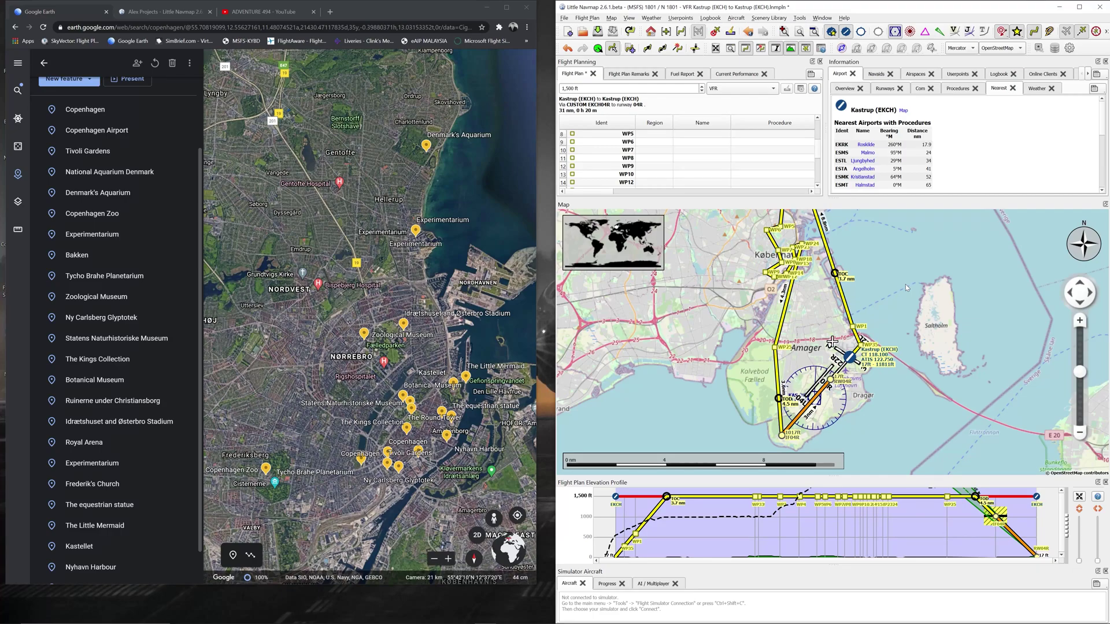
# Step: Save the Kastrup to Kastrup flight plan
pyautogui.click(563, 17)
pyautogui.click(599, 77)
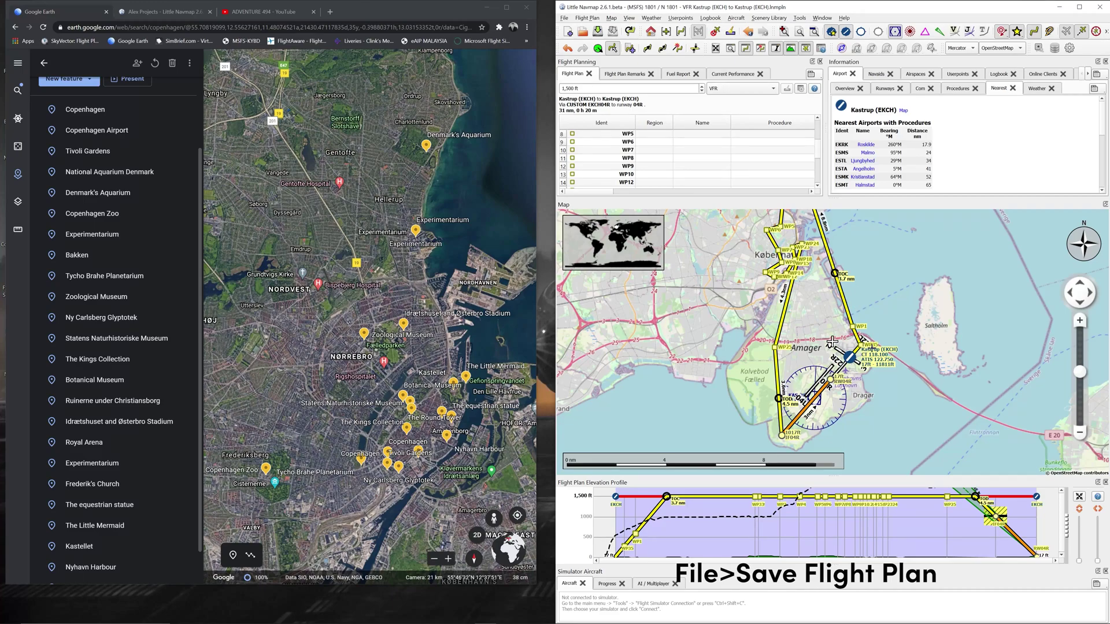
# Step: Try exporting the plan as an MSFS PLN into the LITTLE NAVMAP FLIGHT PLANS folder, decline replacing the existing file and cancel the export
pyautogui.click(563, 18)
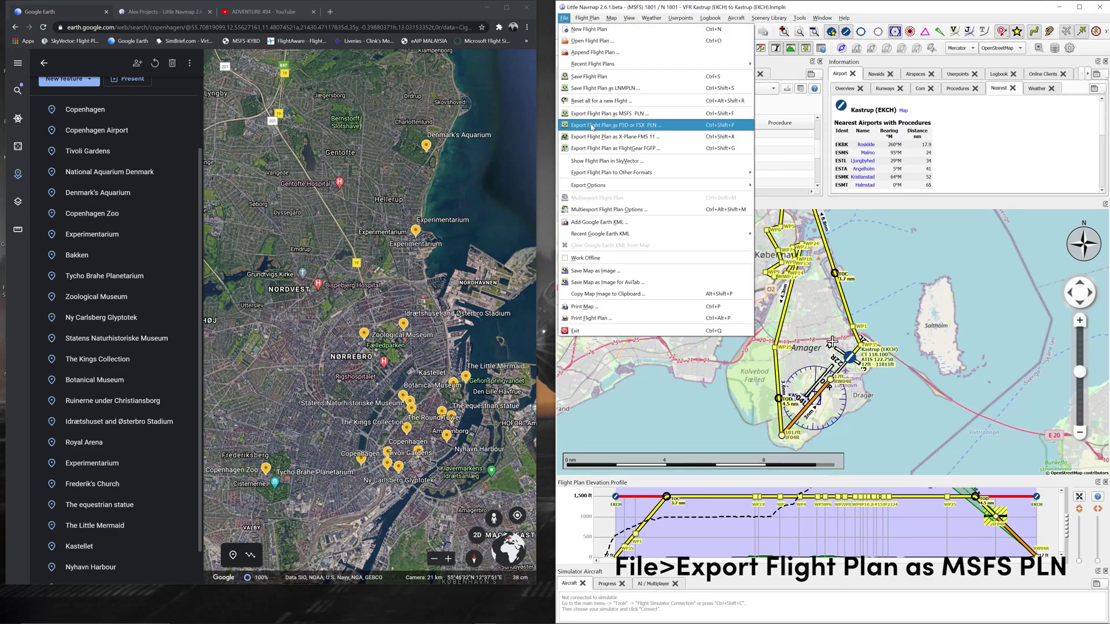
pyautogui.click(616, 114)
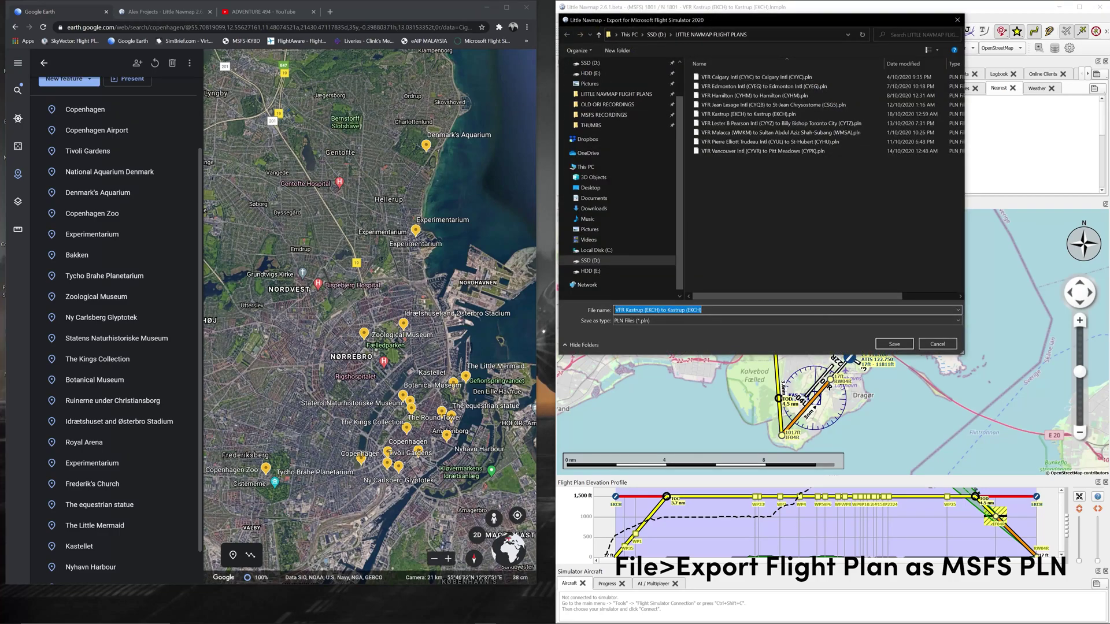
pyautogui.click(702, 310)
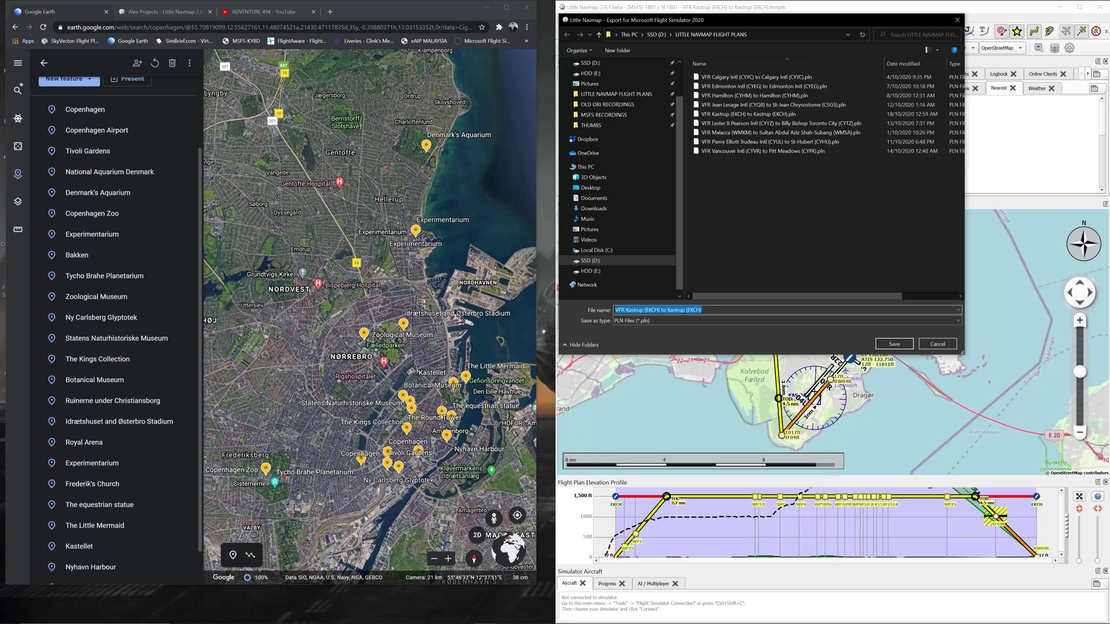
pyautogui.click(702, 310)
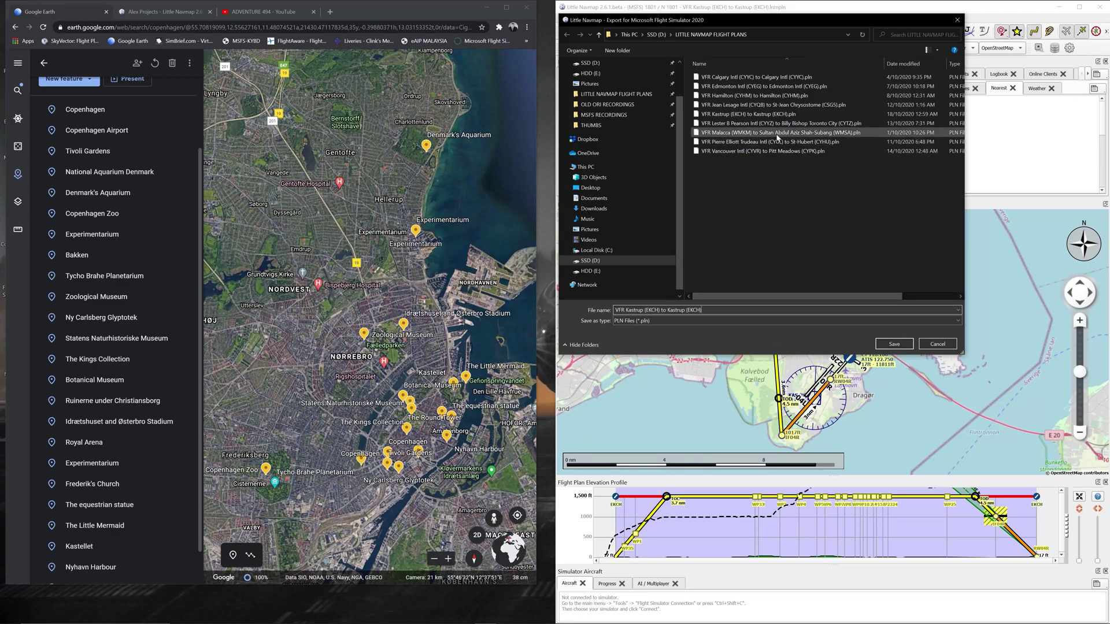
pyautogui.click(895, 344)
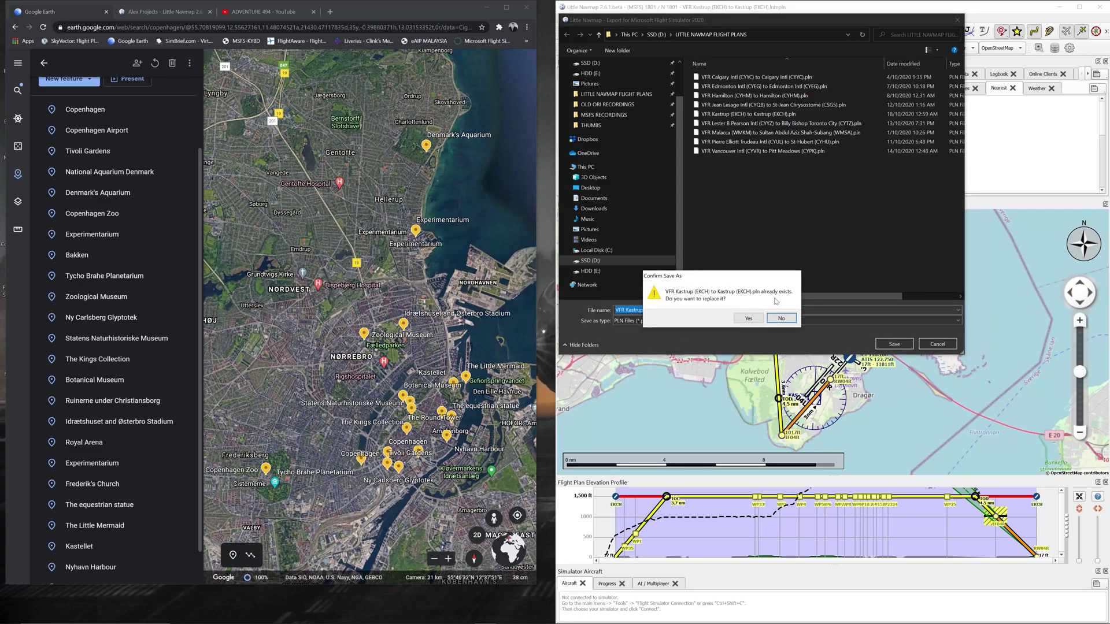
pyautogui.click(789, 320)
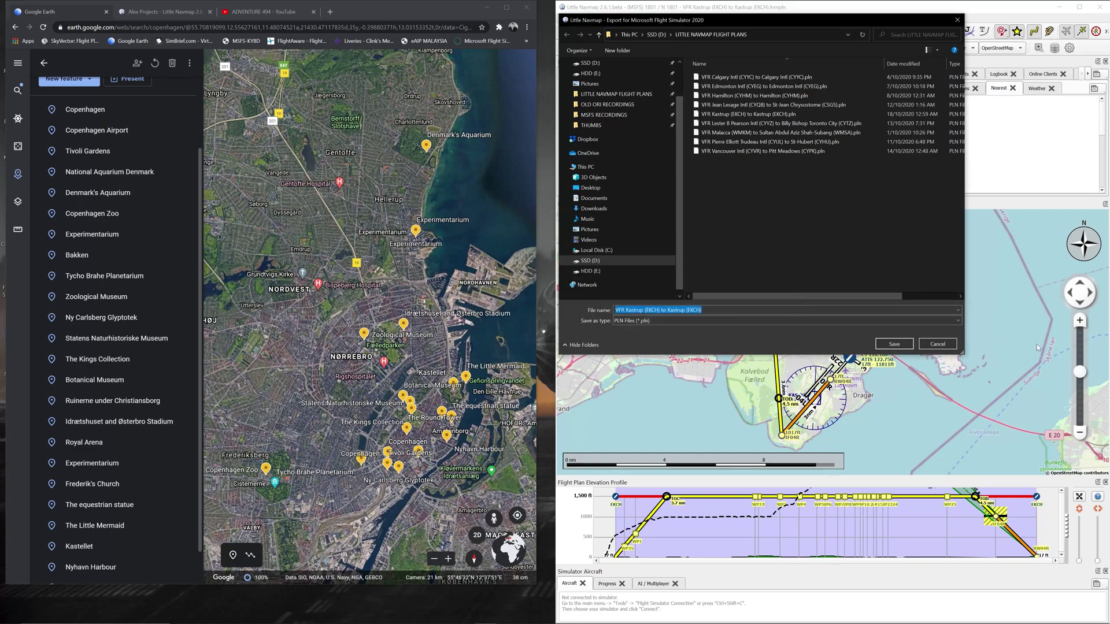
pyautogui.click(941, 347)
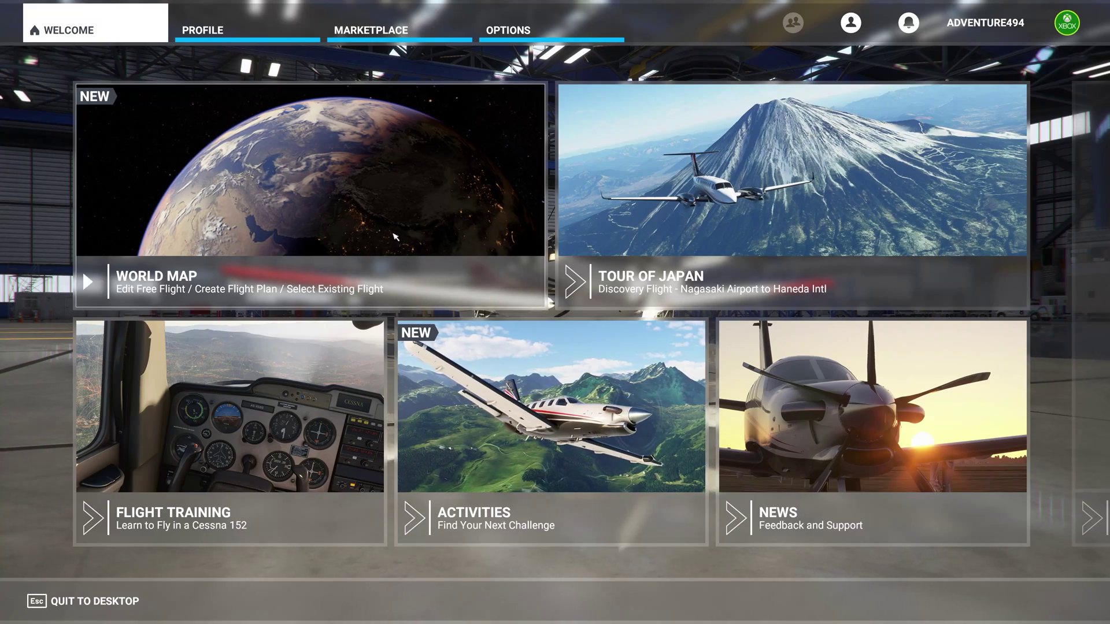
# Step: In Microsoft Flight Simulator's World Map, load VFR Kastrup (EKCH) to Kastrup (EKCH).pln from LITTLE NAVMAP FLIGHT PLANS and inspect its route around Kastrup
pyautogui.click(384, 217)
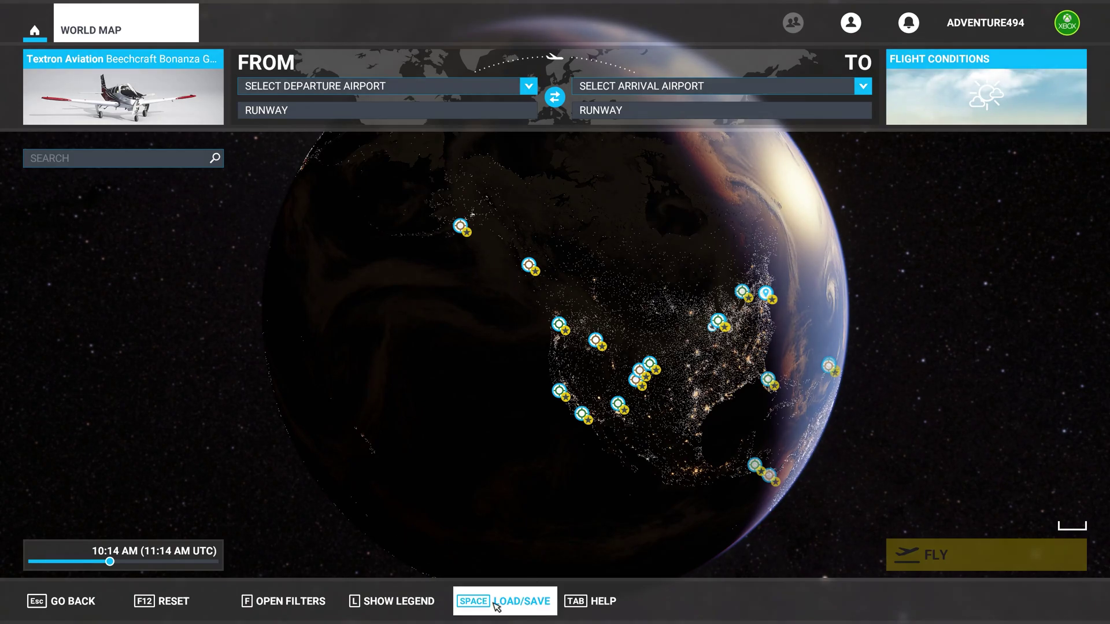
pyautogui.click(512, 601)
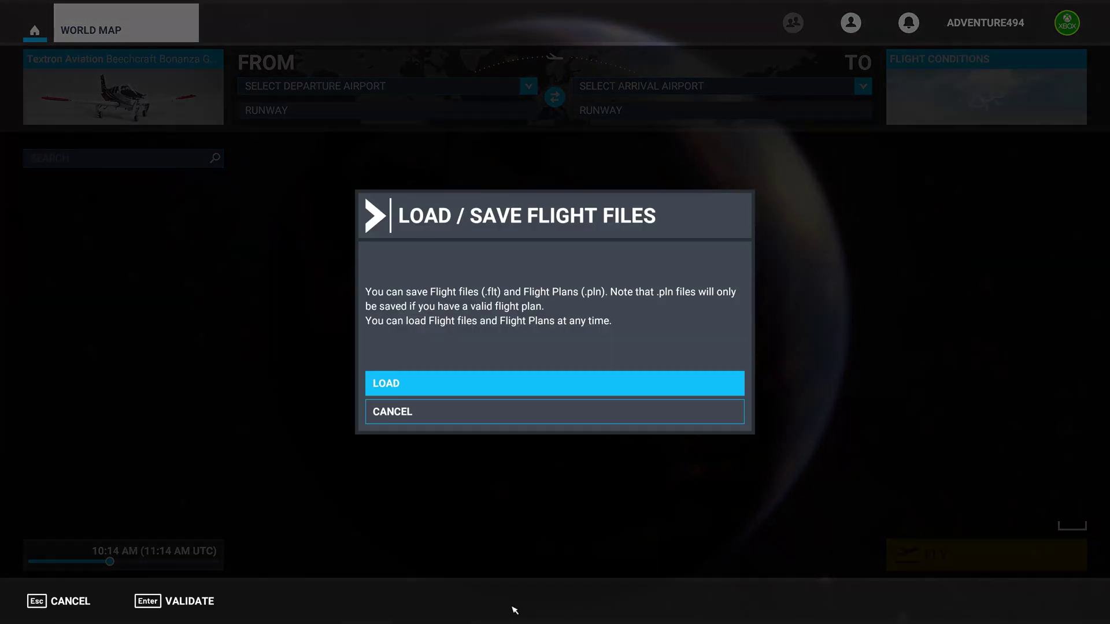
pyautogui.click(420, 385)
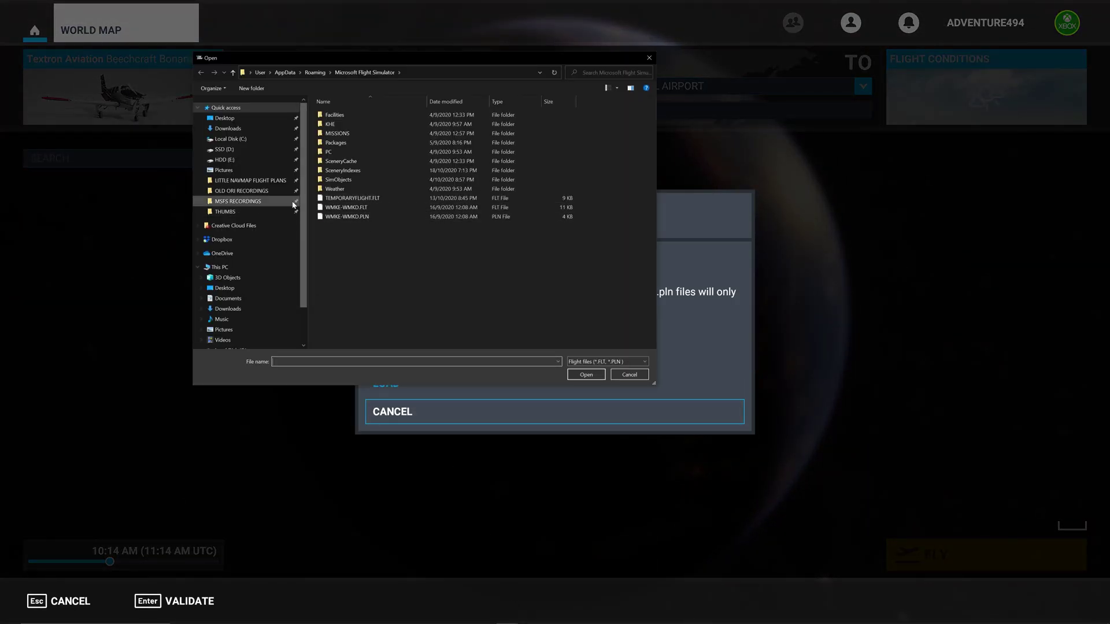
pyautogui.click(260, 182)
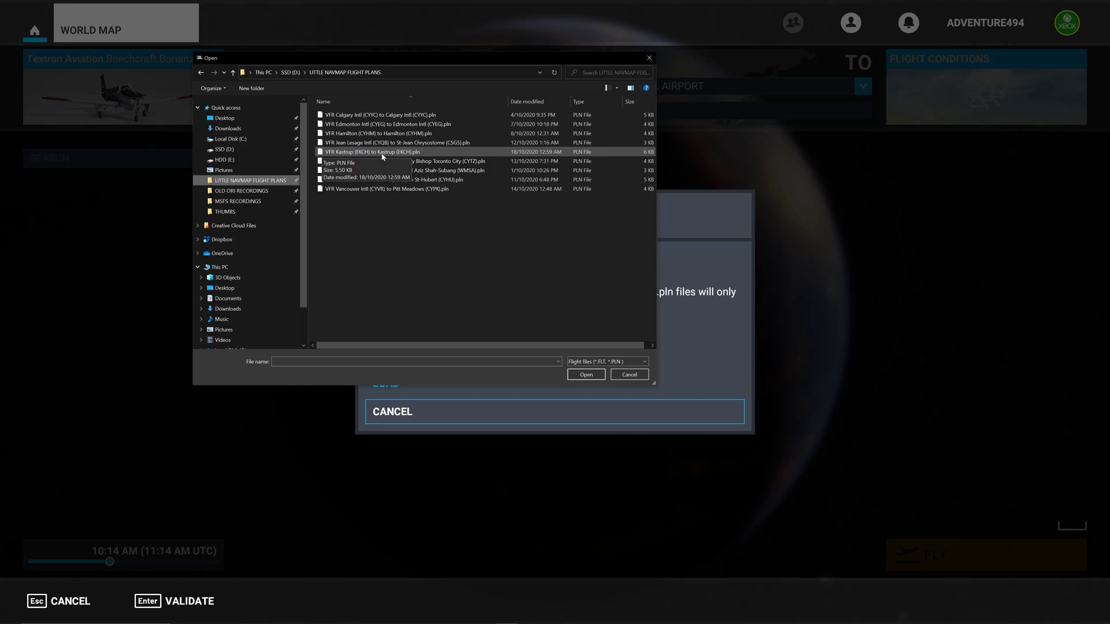
pyautogui.click(422, 154)
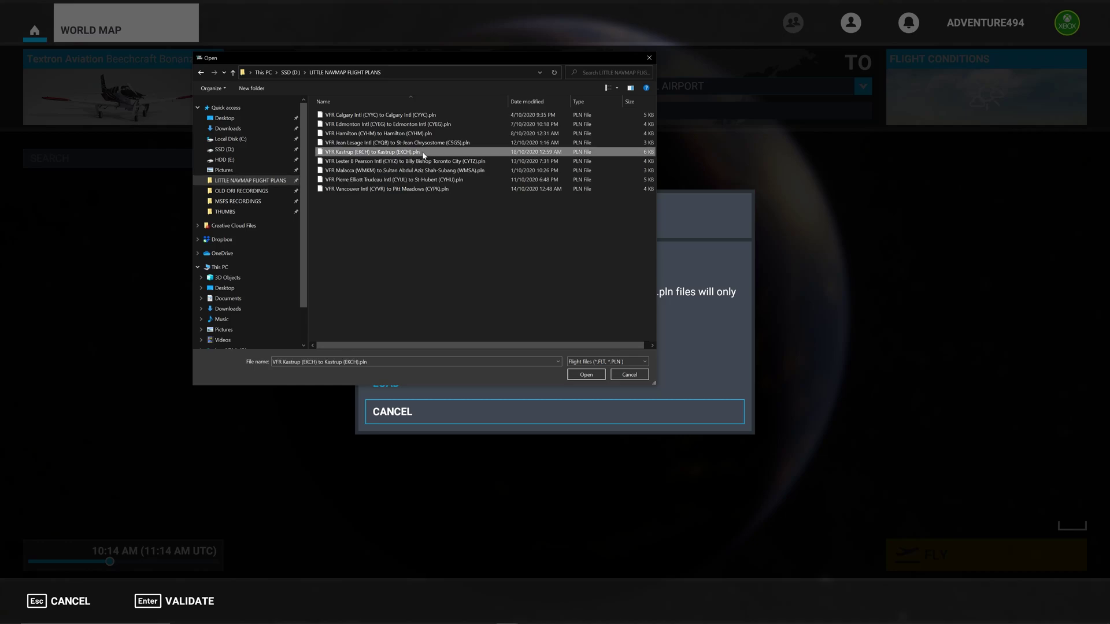
pyautogui.click(586, 375)
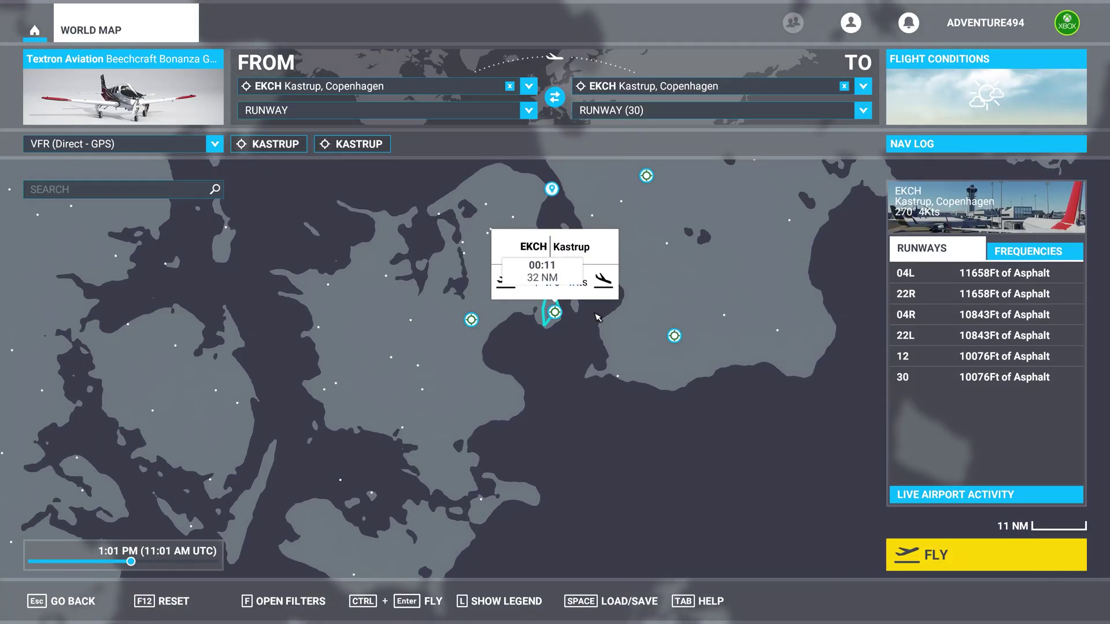
pyautogui.scroll(2, 600, 319)
pyautogui.scroll(3, 600, 320)
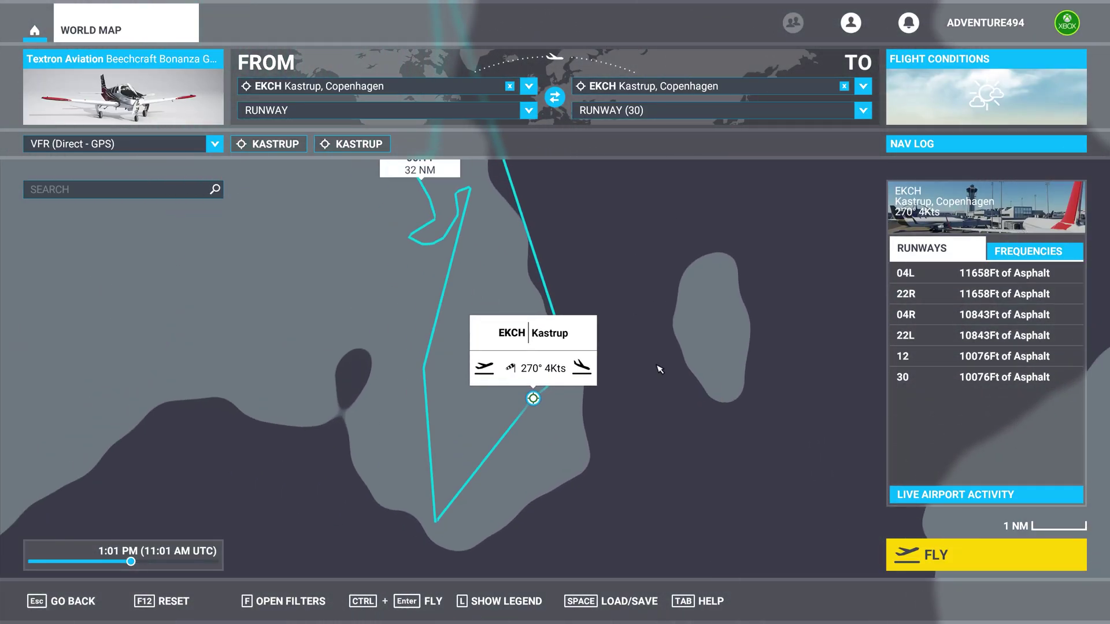
pyautogui.scroll(-1, 659, 368)
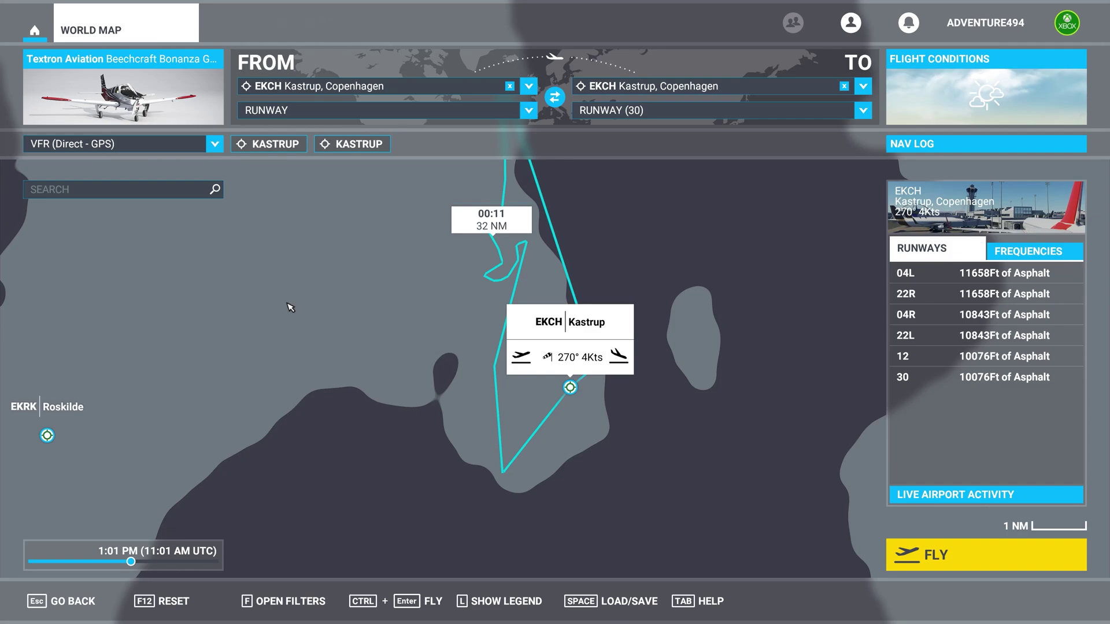
# Step: Choose the Textron Aviation Cessna 172 Skyhawk as the aircraft and review the weather presets in the flight conditions
pyautogui.click(116, 110)
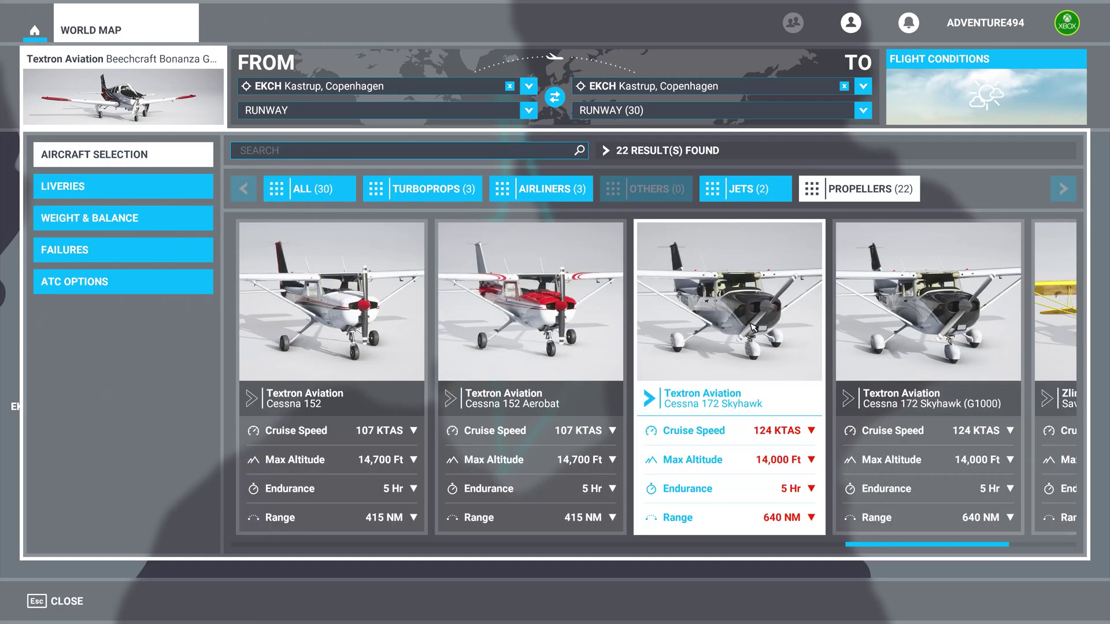
pyautogui.click(751, 329)
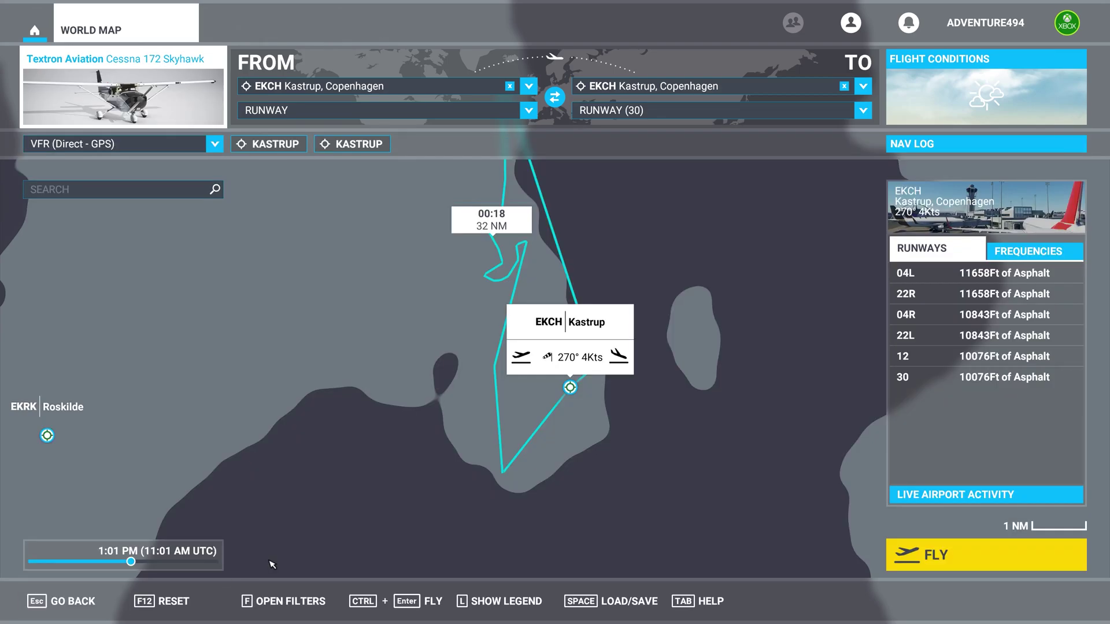
pyautogui.click(977, 102)
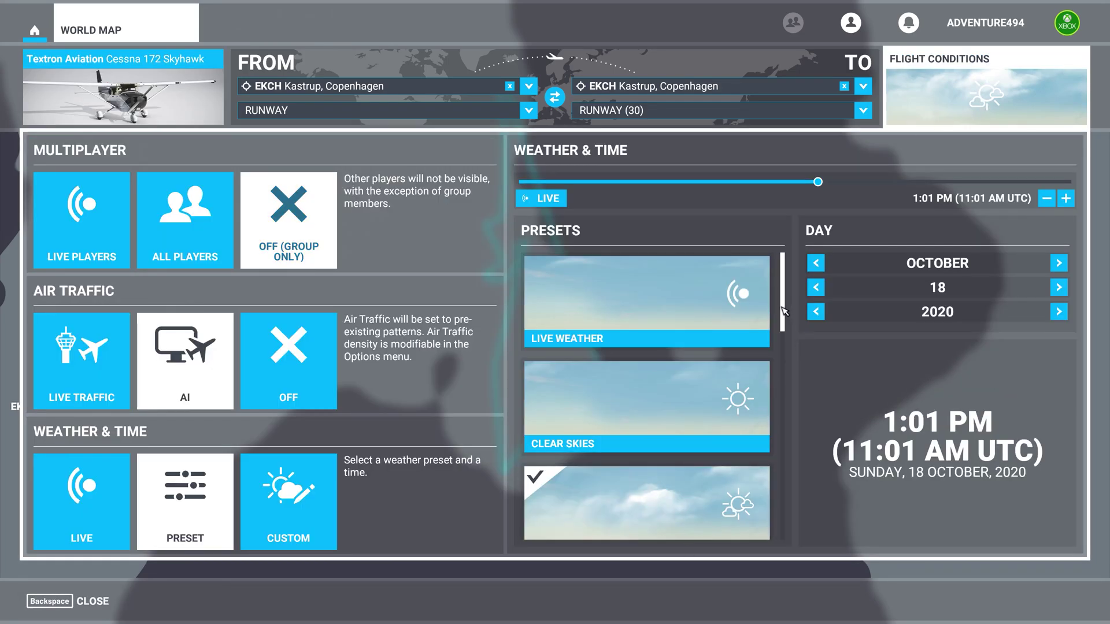
pyautogui.scroll(-1, 790, 321)
pyautogui.moveTo(789, 321); pyautogui.dragTo(789, 344)
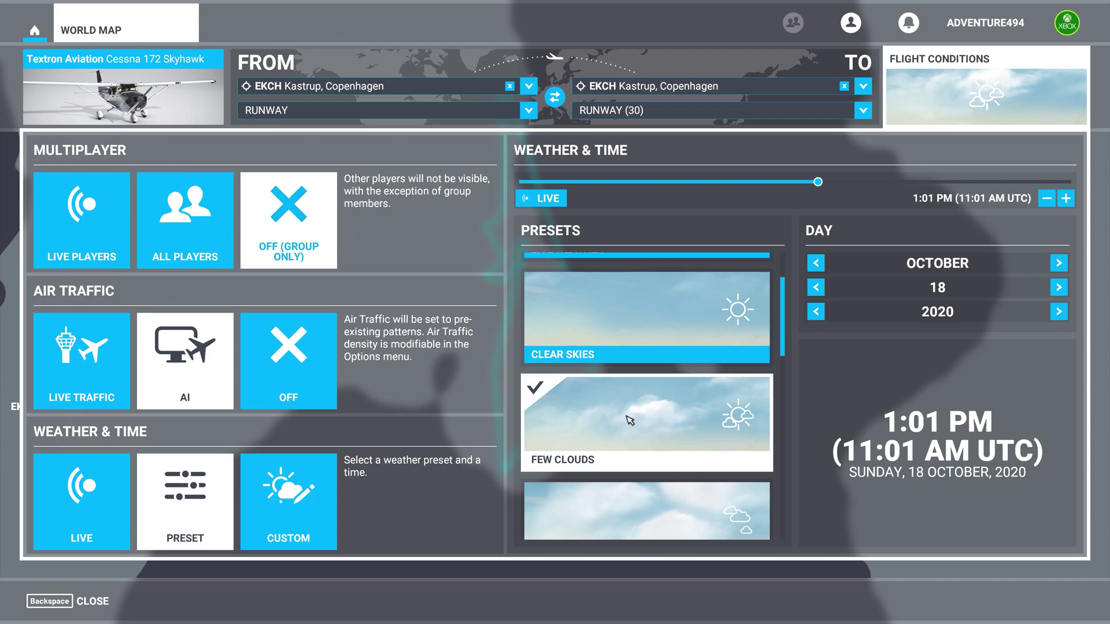
pyautogui.click(98, 601)
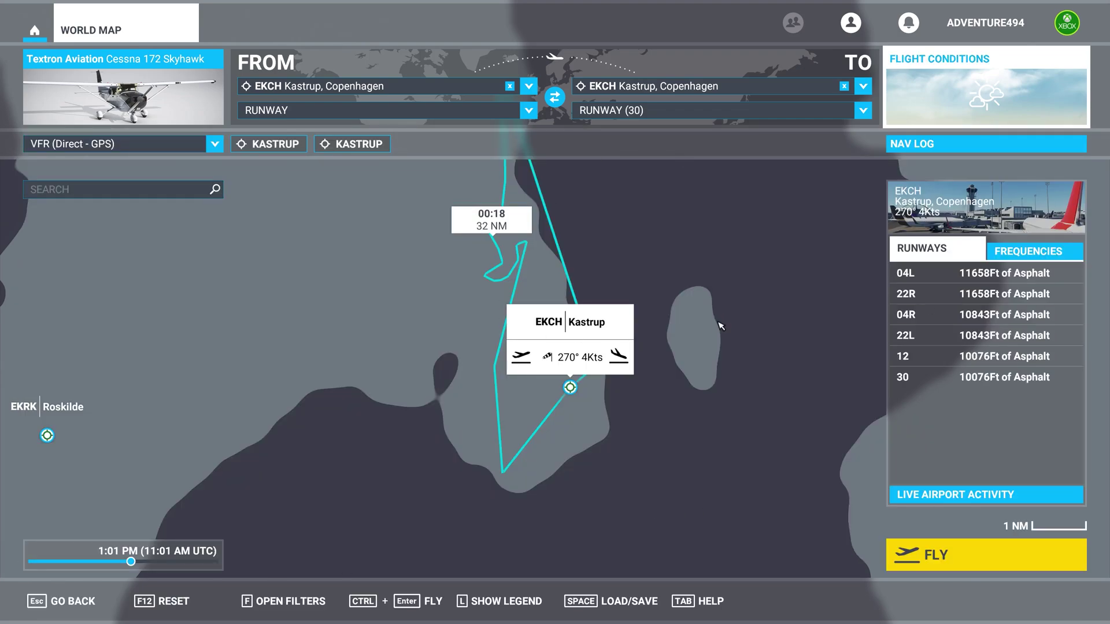
# Step: Start the flight from Kastrup and bring the cockpit view close to the instrument panel and GPS units
pyautogui.click(951, 564)
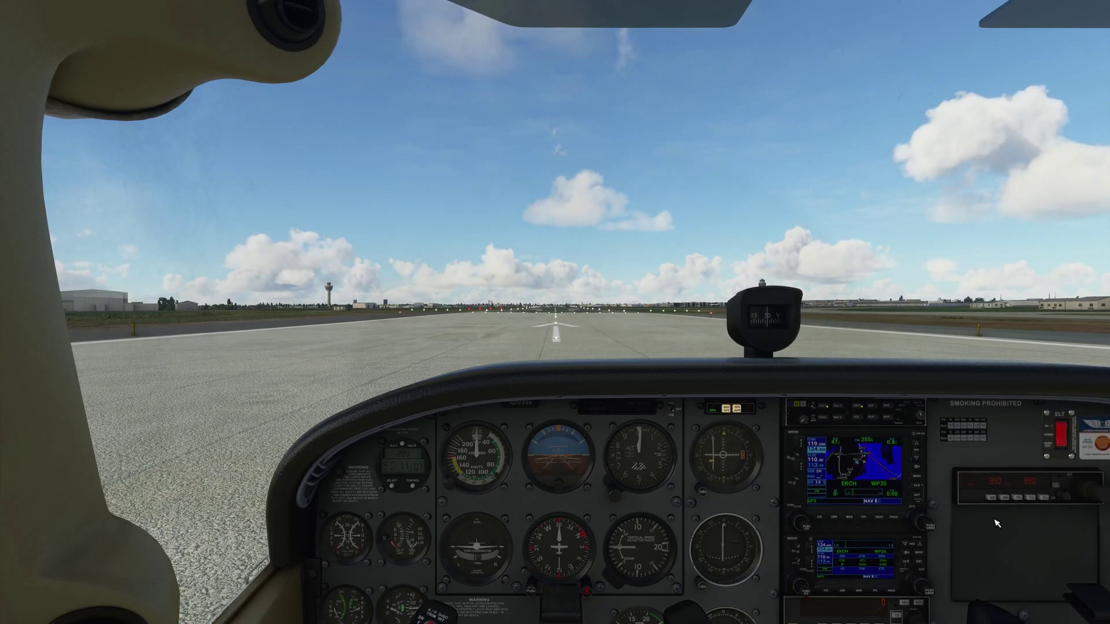
pyautogui.press('End')
pyautogui.moveTo(781, 527); pyautogui.dragTo(981, 526, button='right')
pyautogui.press('End')
pyautogui.moveTo(690, 233); pyautogui.dragTo(864, 422, button='right')
pyautogui.scroll(4, 789, 300)
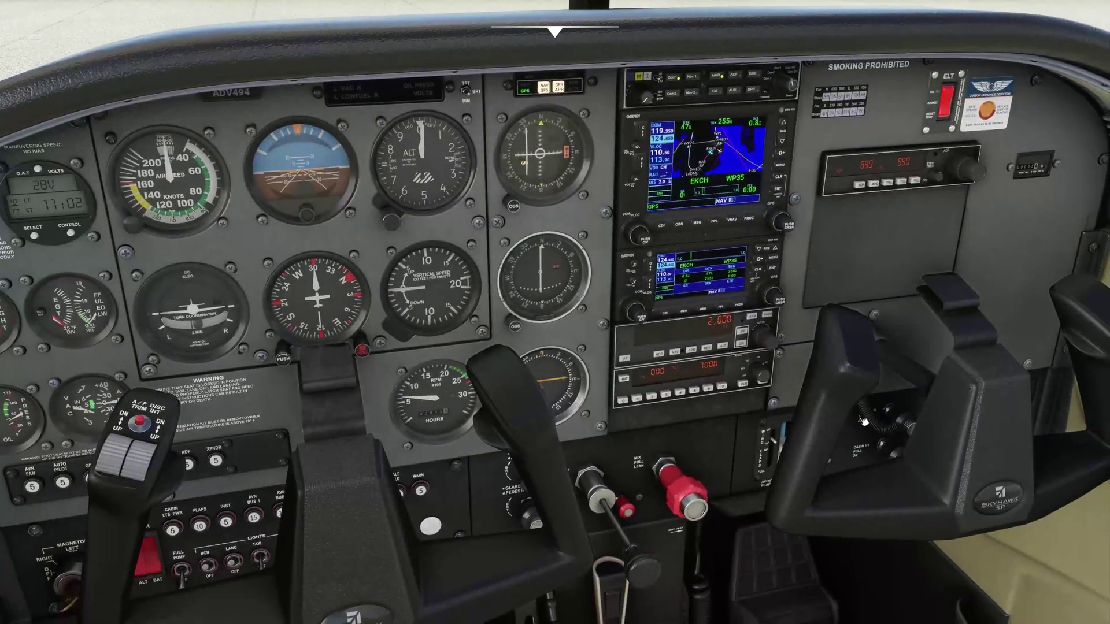
# Step: Set the autopilot's target altitude to 1,500 ft, return to the pilot view and engage the autopilot in NAV mode in flight
pyautogui.click(763, 344)
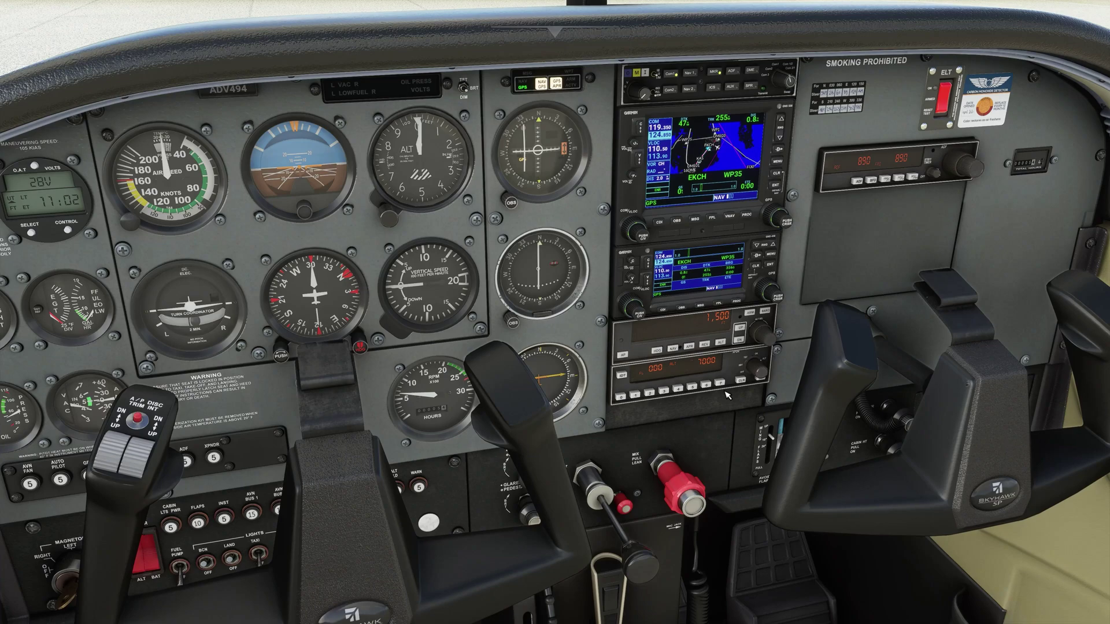
pyautogui.hotkey('ctrl', 'space')
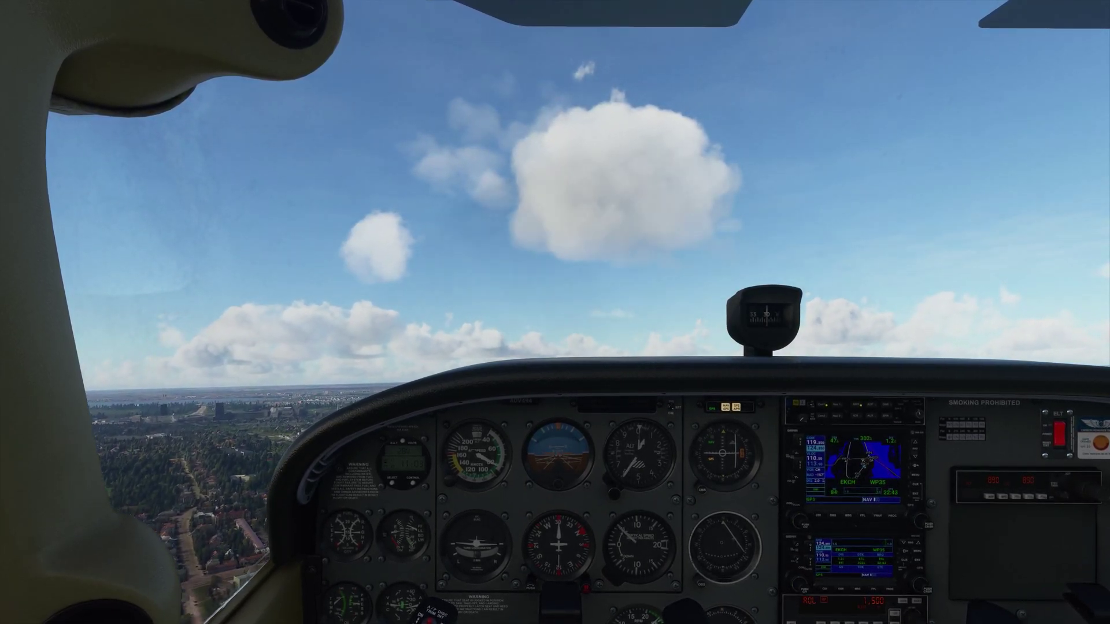
pyautogui.press('z')
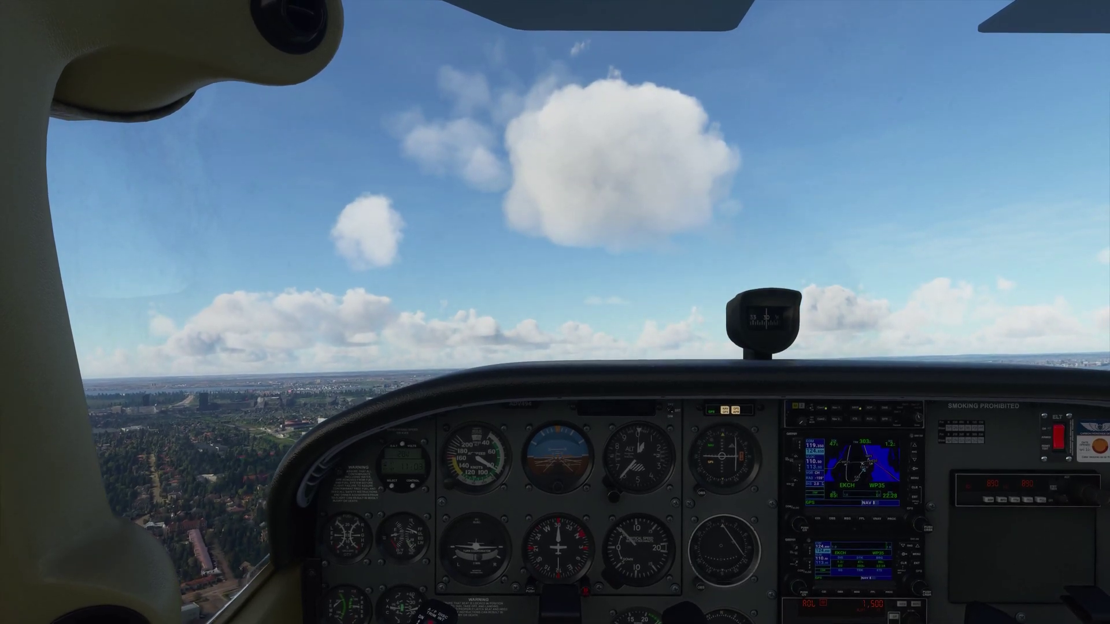
pyautogui.hotkey('ctrl', 'n')
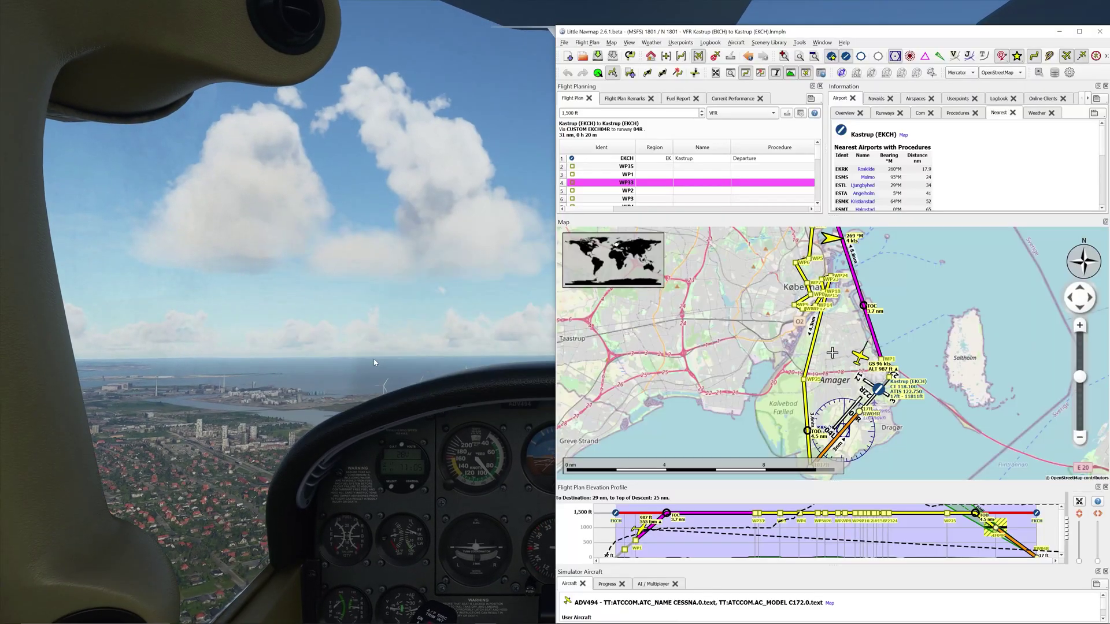
# Step: Focus Little Navmap's map on the aircraft's current leg and shrink and reposition its window so more of the cockpit view stays free
pyautogui.moveTo(910, 26); pyautogui.dragTo(909, 58)
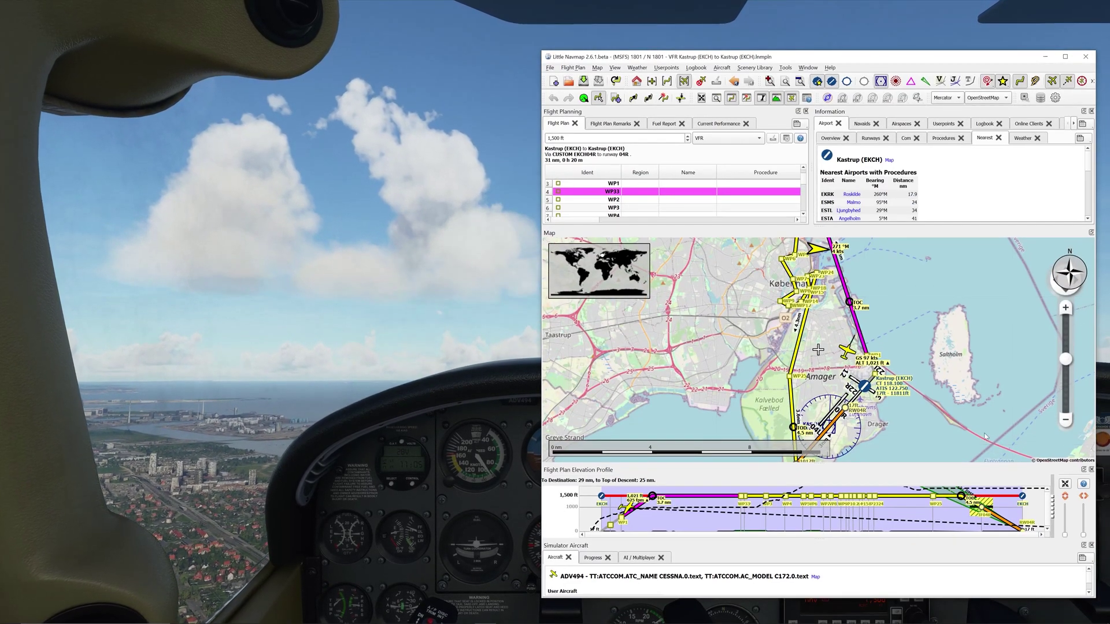
pyautogui.scroll(2, 817, 350)
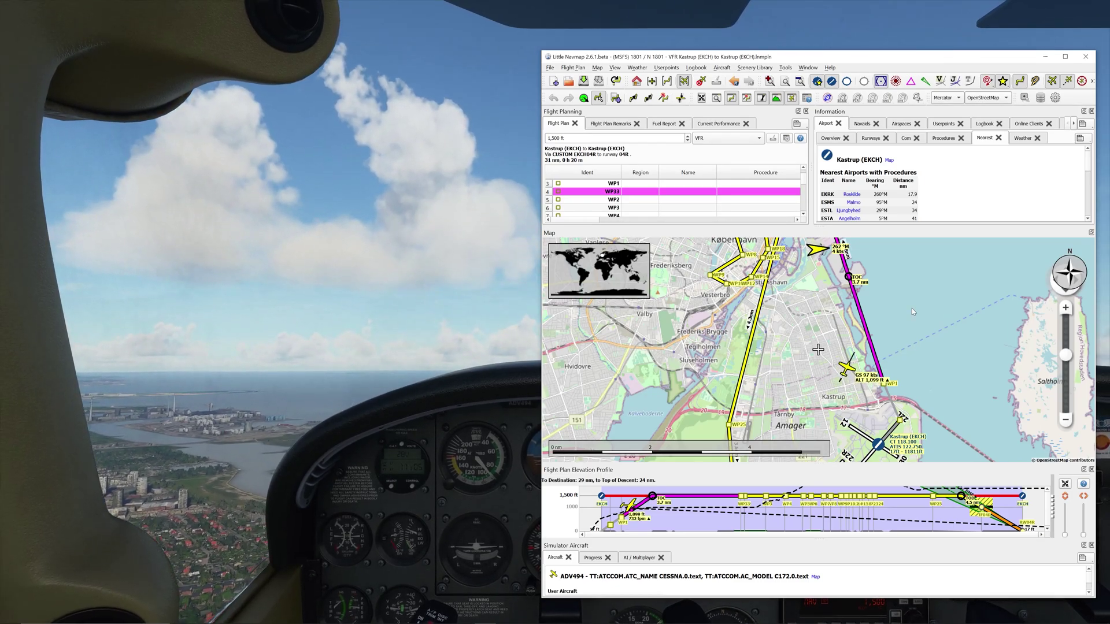
pyautogui.moveTo(911, 292); pyautogui.dragTo(914, 339)
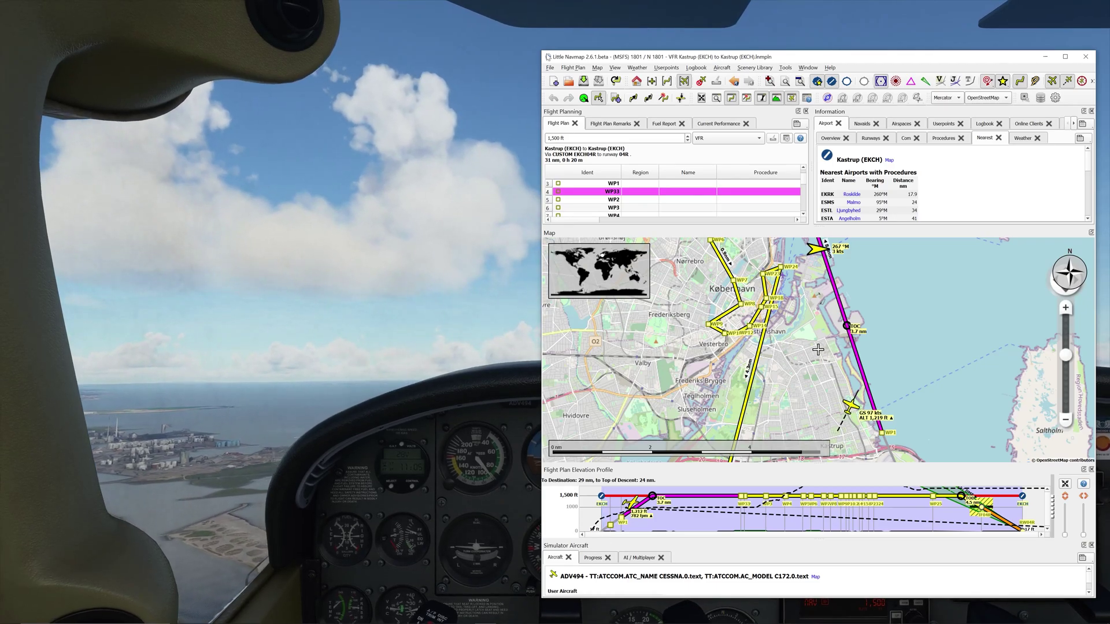
pyautogui.moveTo(543, 50); pyautogui.dragTo(718, 73)
pyautogui.moveTo(985, 80); pyautogui.dragTo(992, 36)
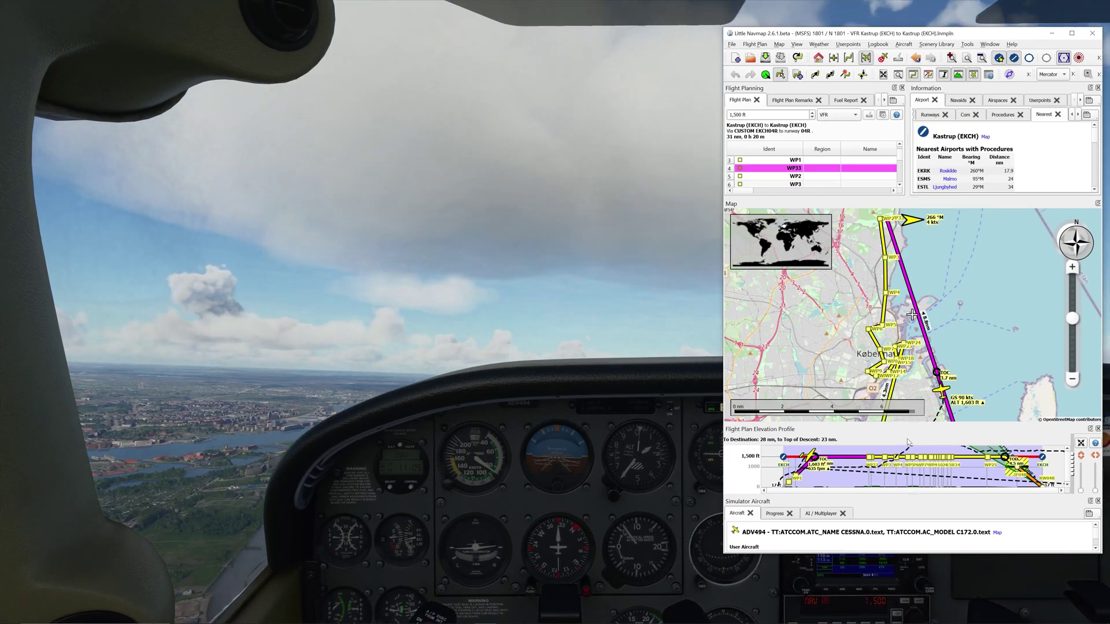
# Step: Return to Microsoft Flight Simulator and engage the autopilot's altitude hold
pyautogui.click(955, 580)
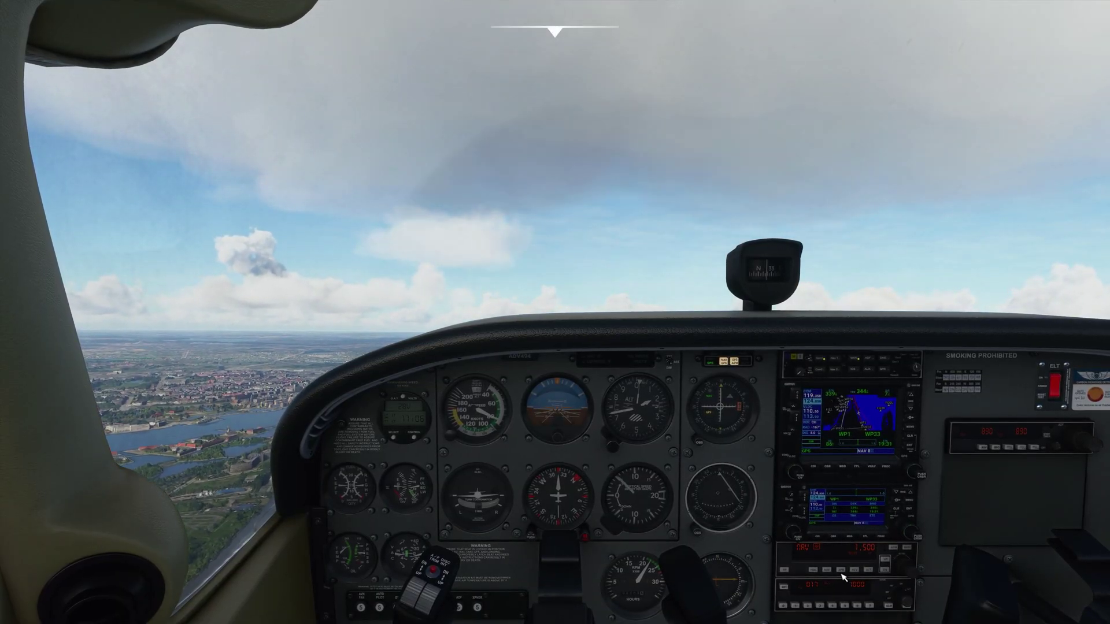
pyautogui.click(873, 574)
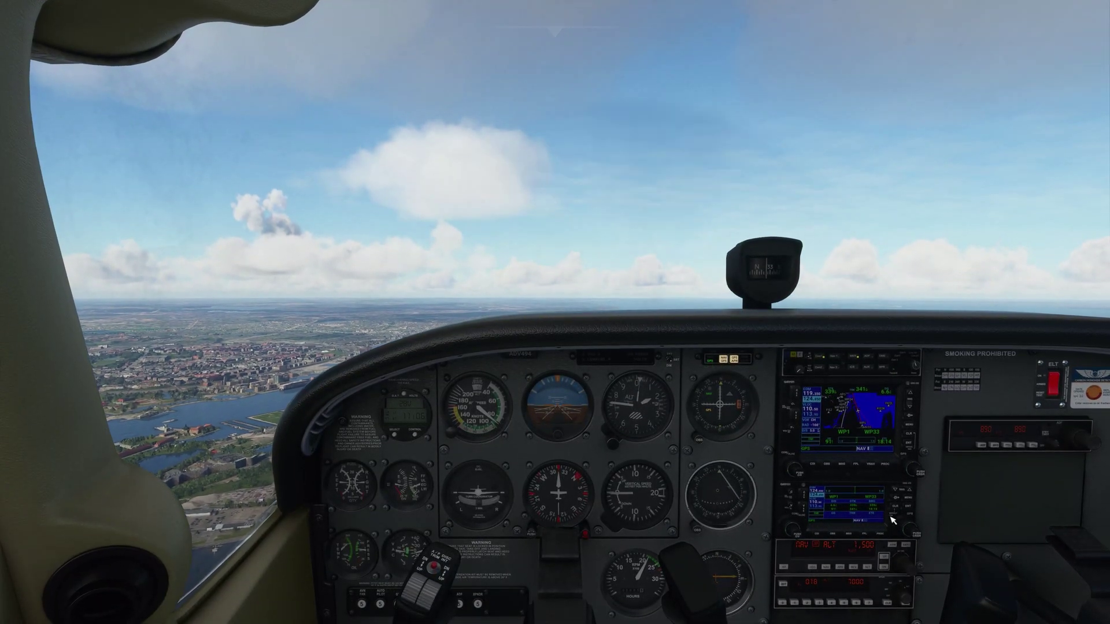
# Step: View the Cessna from outside over Copenhagen and inspect the user aircraft's flight details on the Little Navmap map
pyautogui.press('End')
pyautogui.moveTo(777, 492); pyautogui.dragTo(821, 427, button='right')
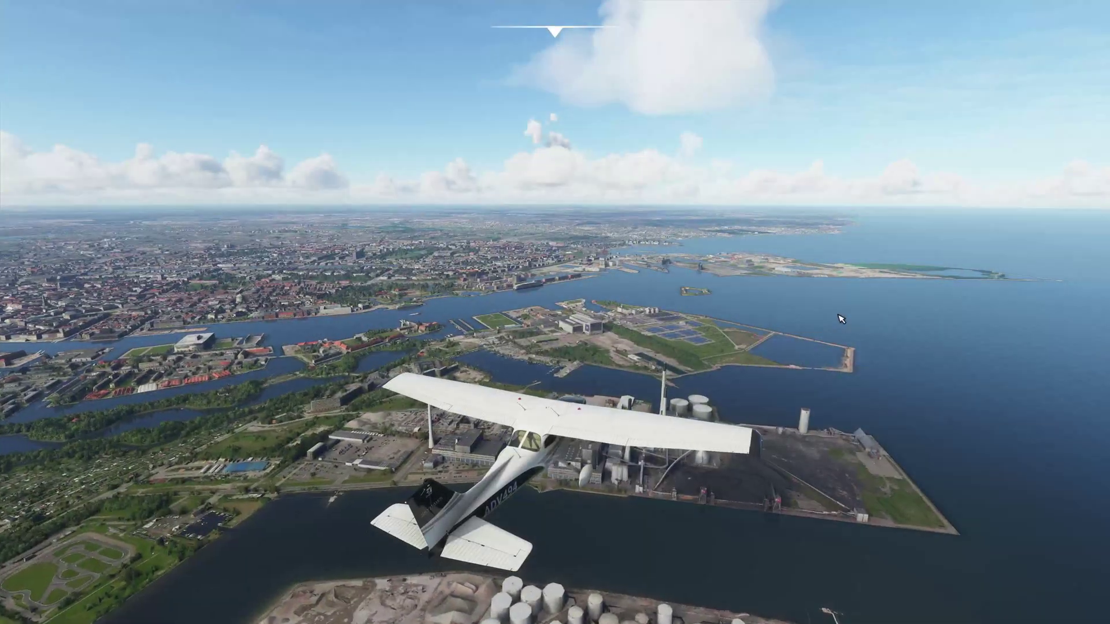
pyautogui.hotkey('alt', 'Tab')
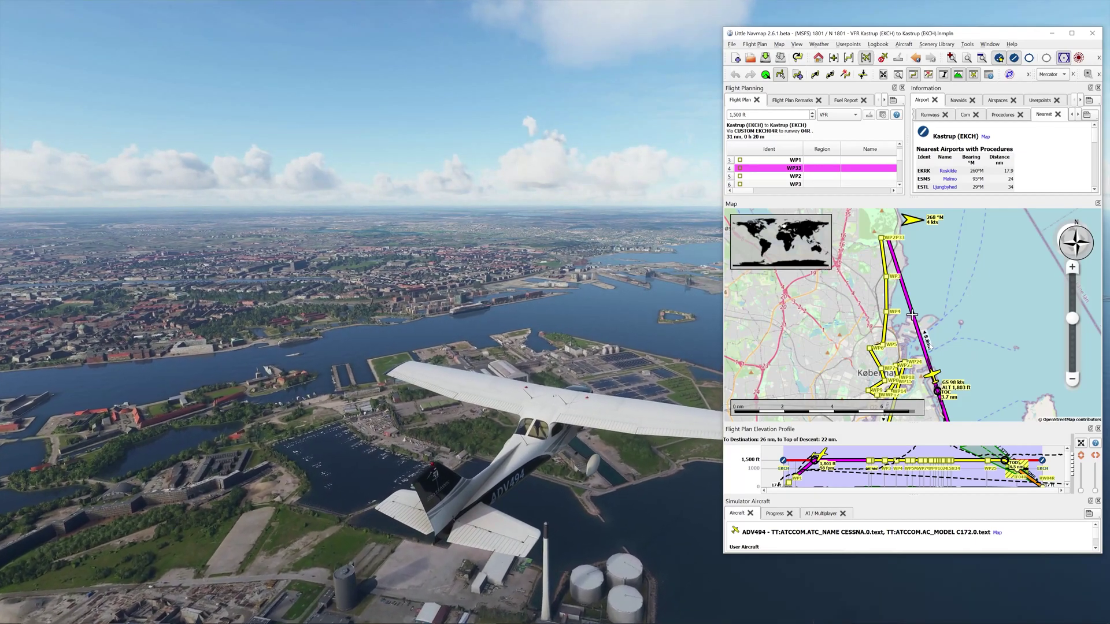
pyautogui.moveTo(931, 374)
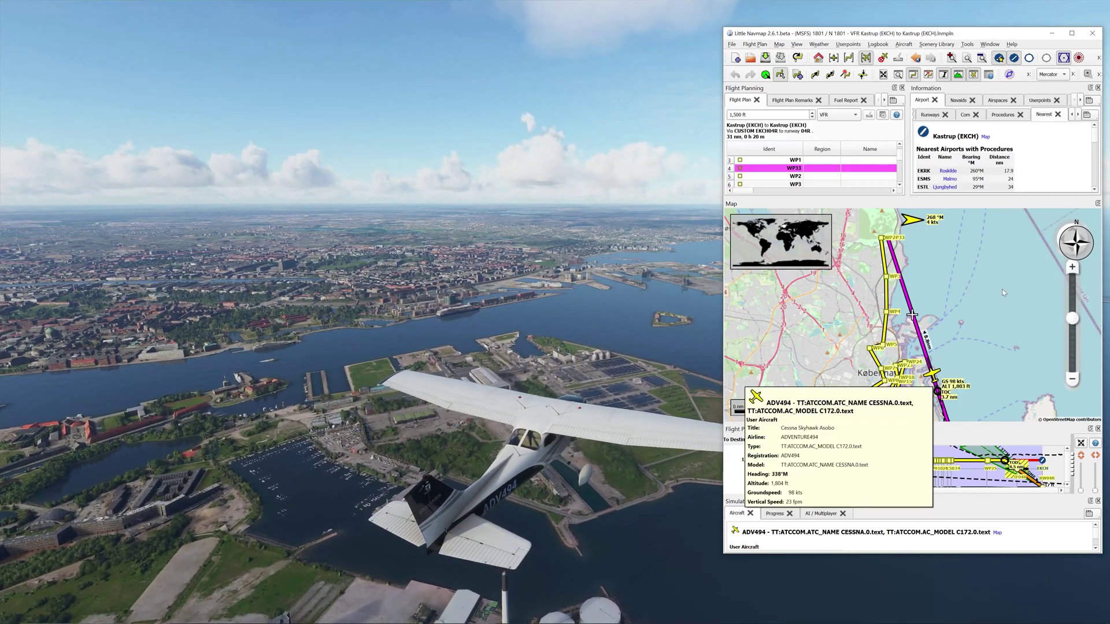